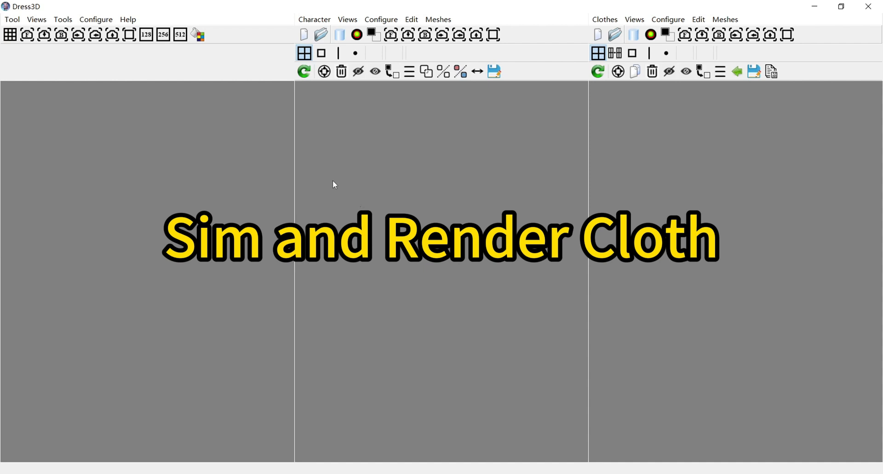
Step: Switch to the Cloth Convertor tool and import Body_Sim_Render_Cloth.fbx as a non-skeletal cloth model using the No Change import preset
left_click(13, 20)
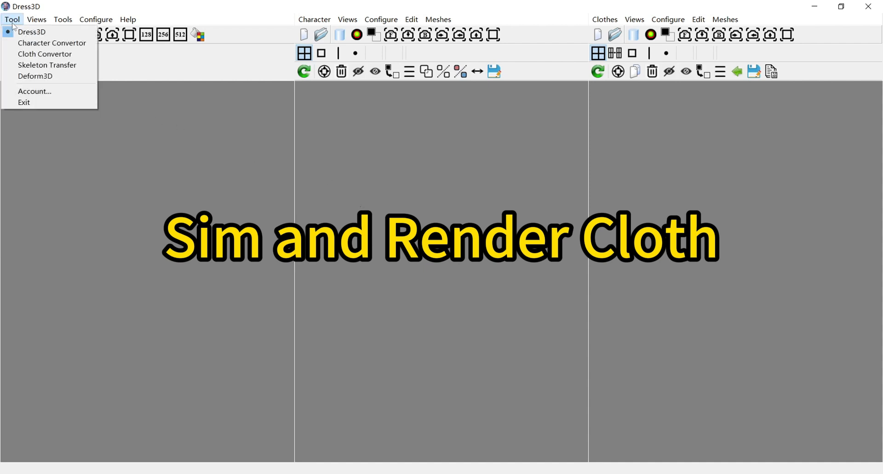
left_click(39, 55)
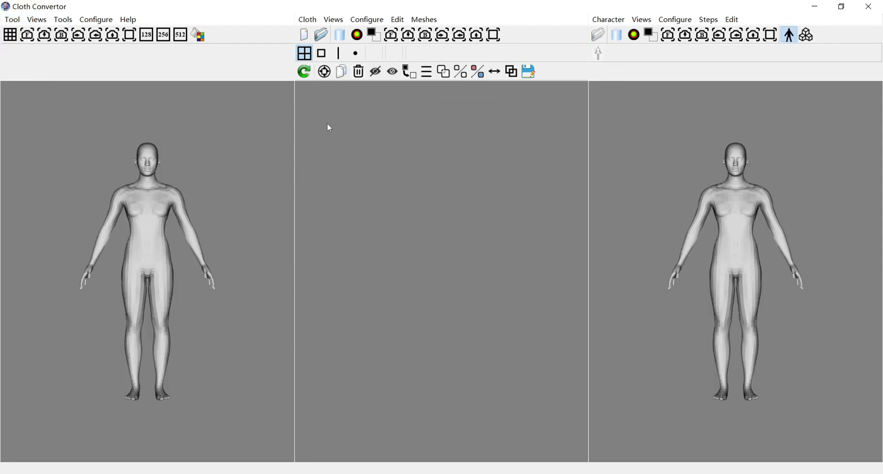
left_click(324, 37)
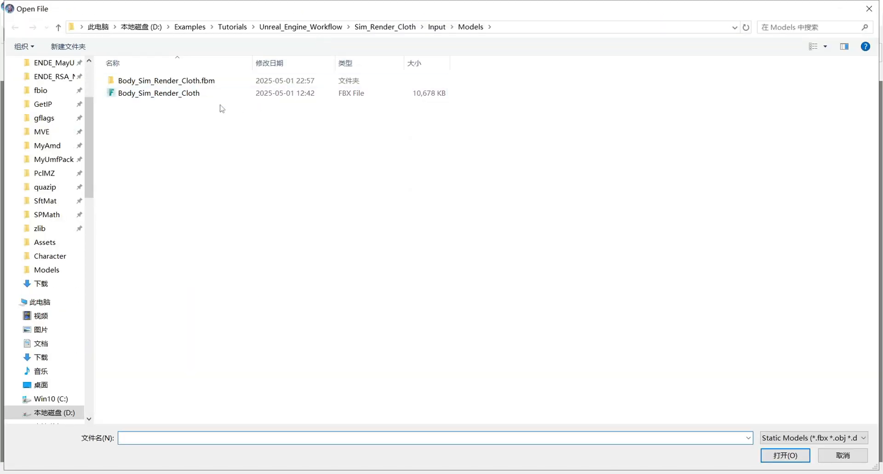
left_click(190, 93)
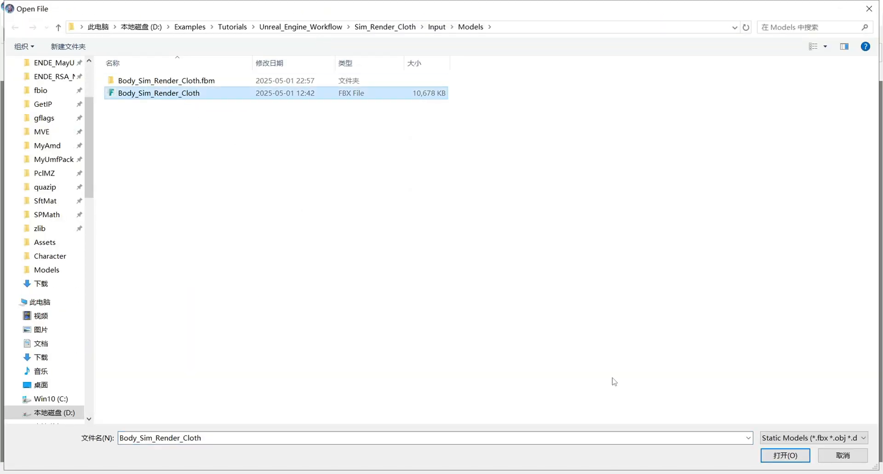
left_click(785, 456)
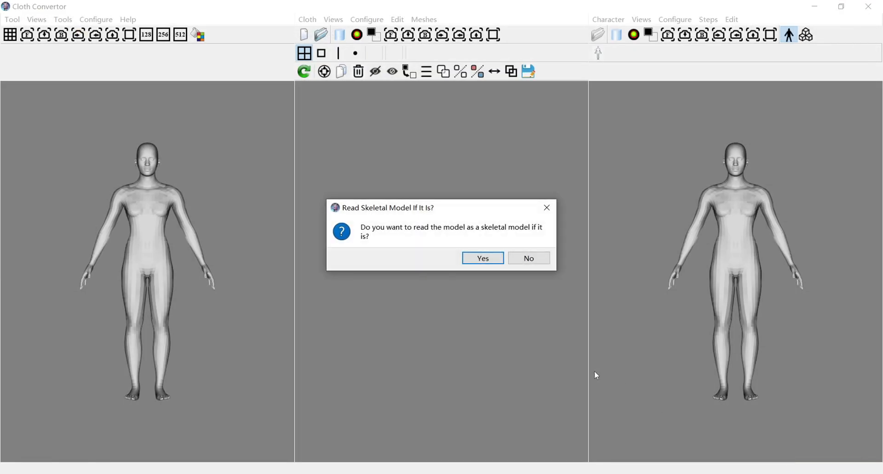
left_click(528, 260)
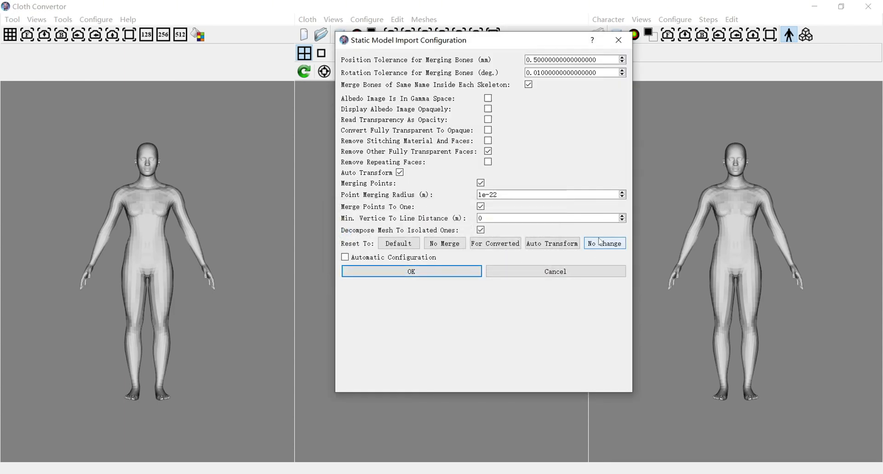
left_click(600, 247)
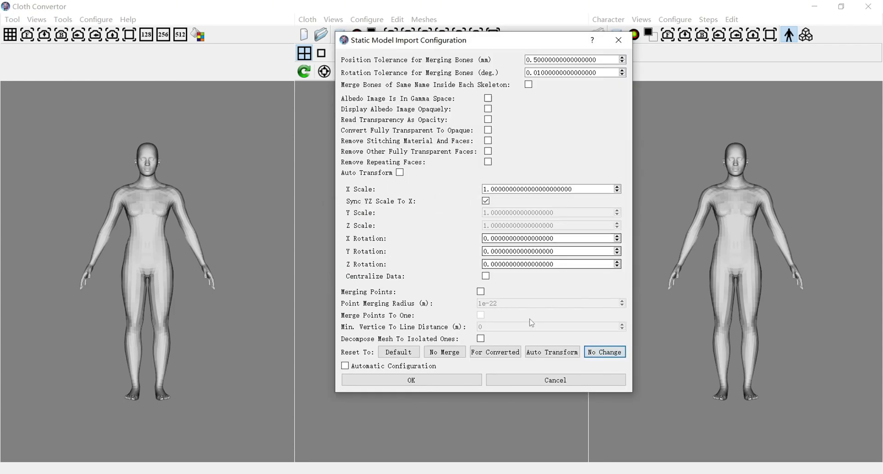
left_click(462, 383)
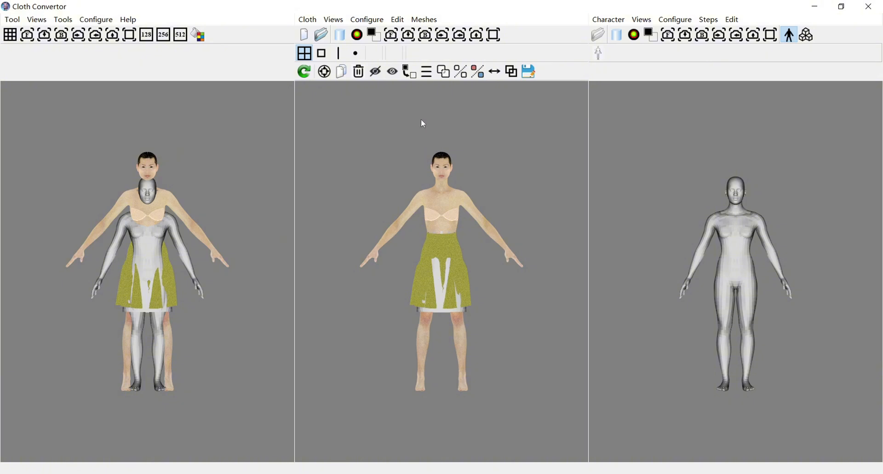
Step: Inspect the Body, Render_Cloth and Sim_Cloth meshes by highlighting each one and temporarily hiding Render_Cloth
left_click(427, 73)
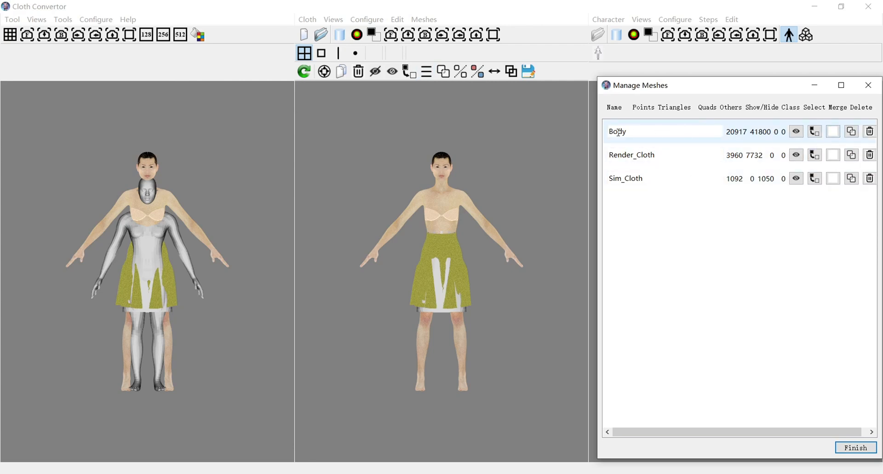
left_click(838, 135)
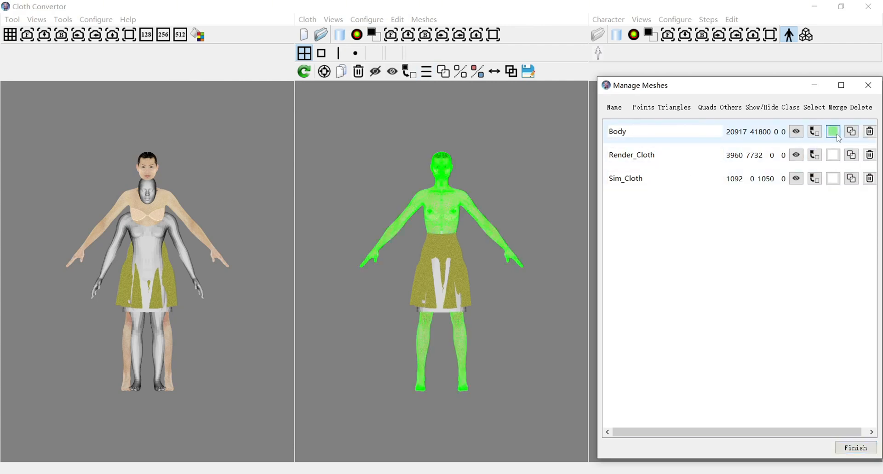
left_click(838, 134)
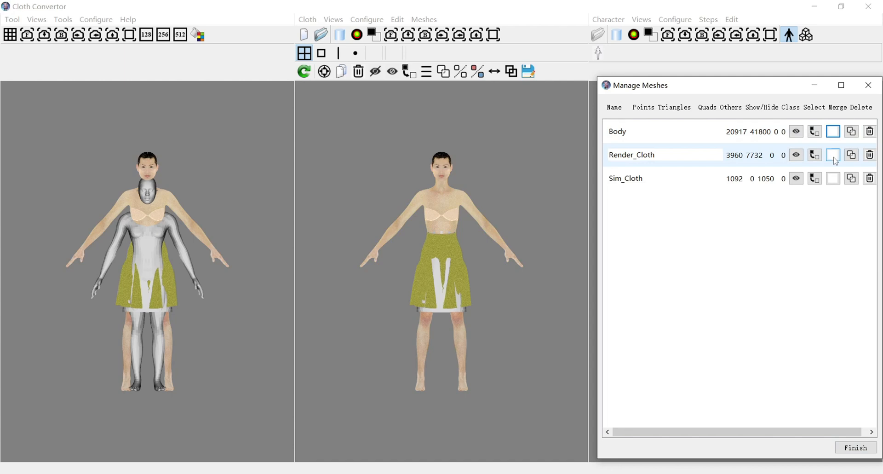
left_click(836, 158)
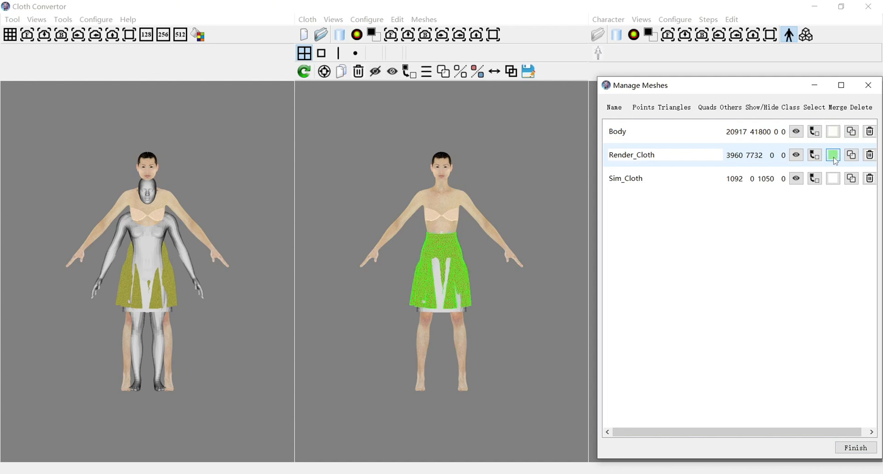
left_click(835, 156)
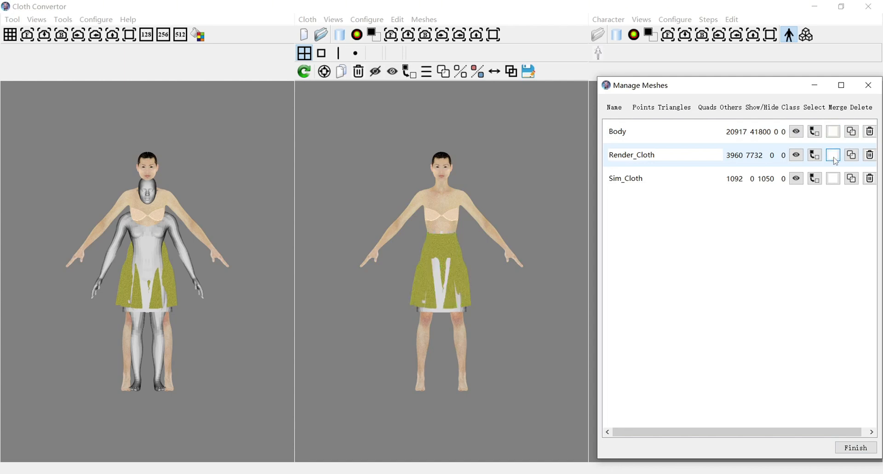
left_click(834, 180)
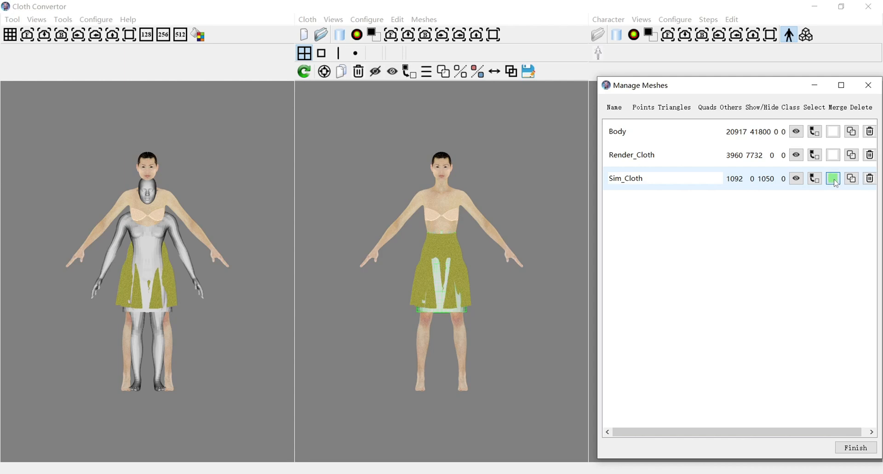
left_click(834, 179)
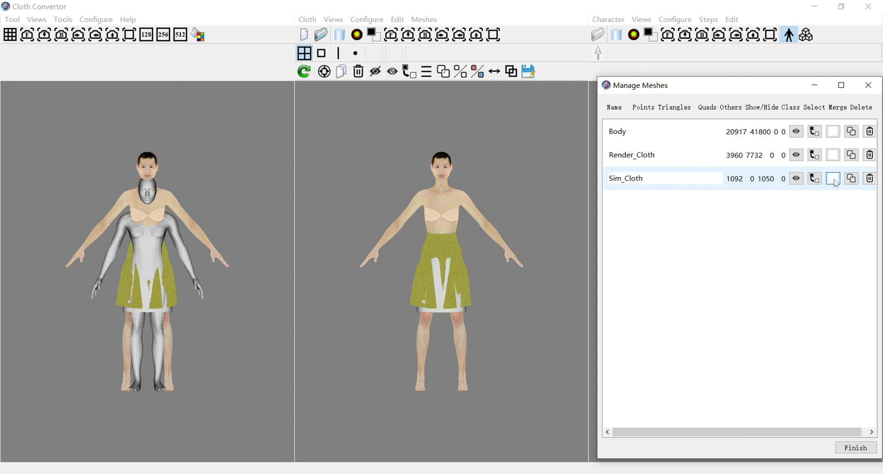
left_click(798, 156)
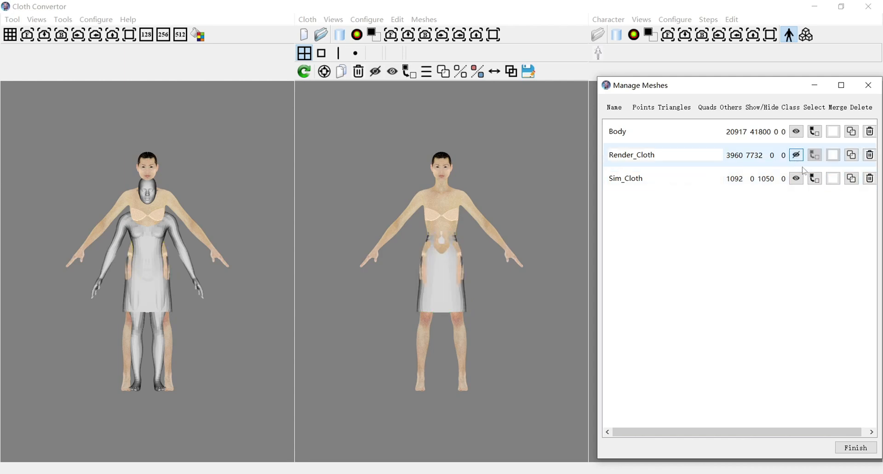
left_click(834, 180)
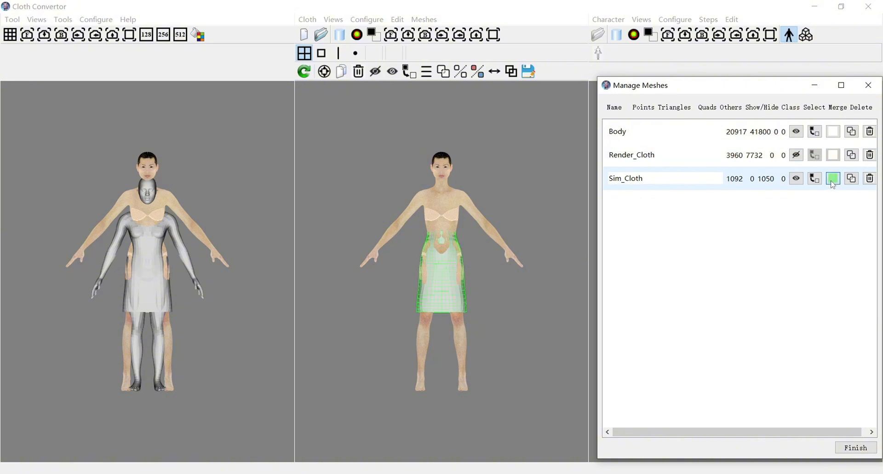
left_click(834, 181)
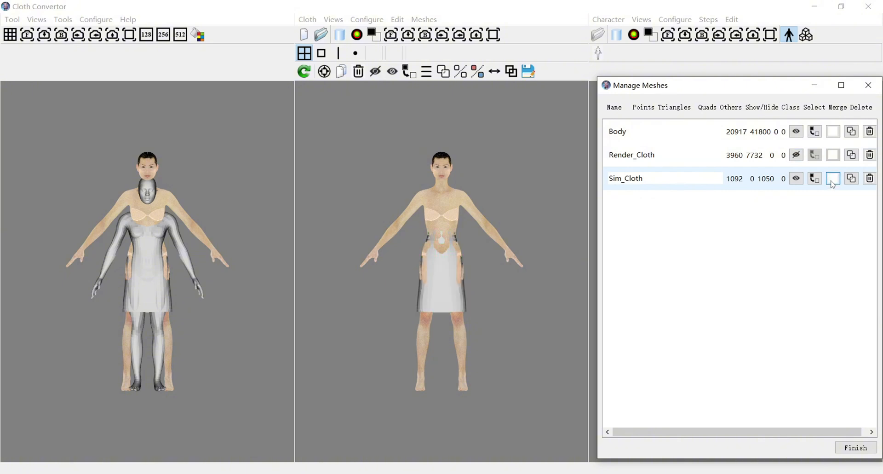
left_click(798, 156)
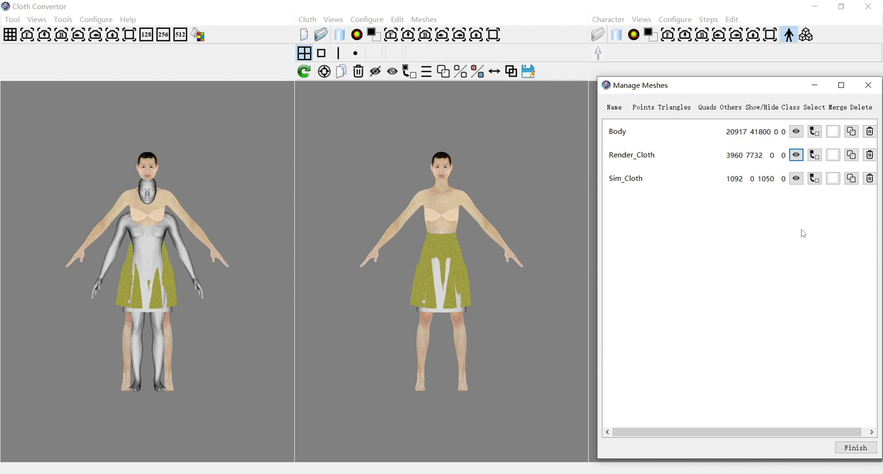
Step: Merge Sim_Cloth and Render_Cloth into one isolated mesh with 0.0001 m merging radius and line distance, and 30 mm minimum stitching face edge length
left_click(834, 181)
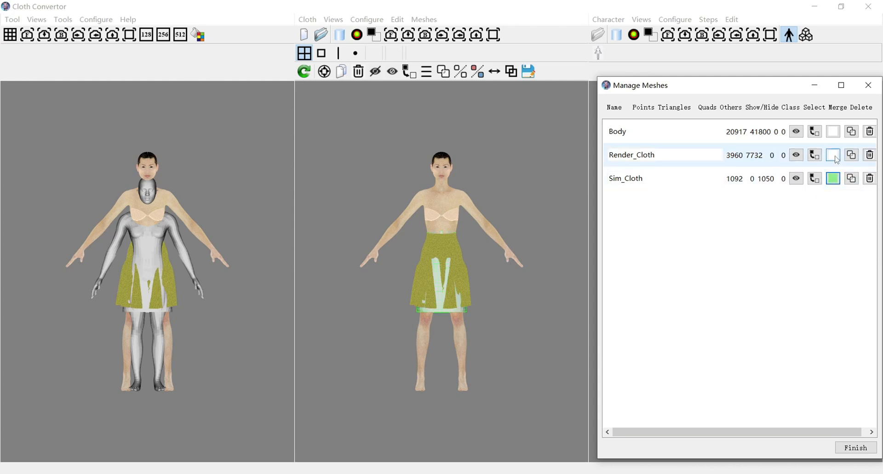
left_click(837, 158)
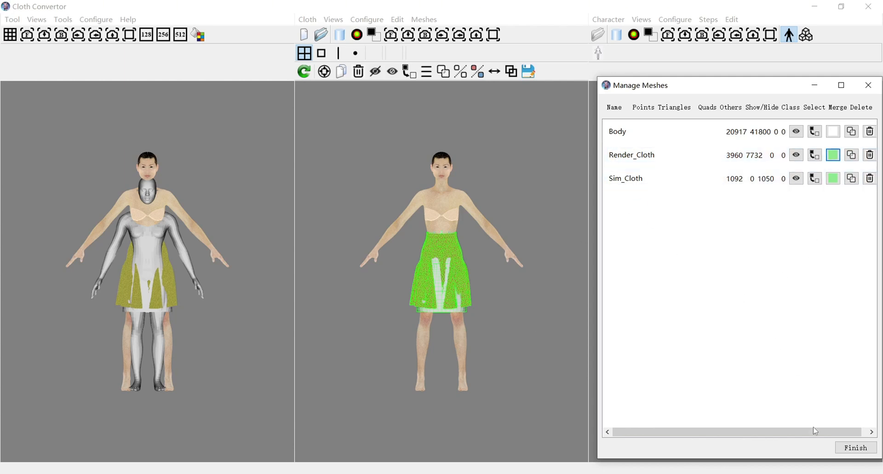
left_click(857, 448)
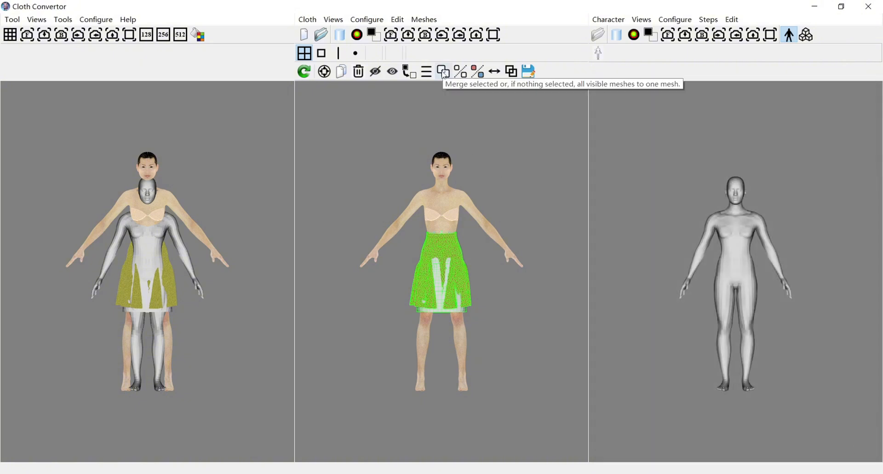
left_click(445, 73)
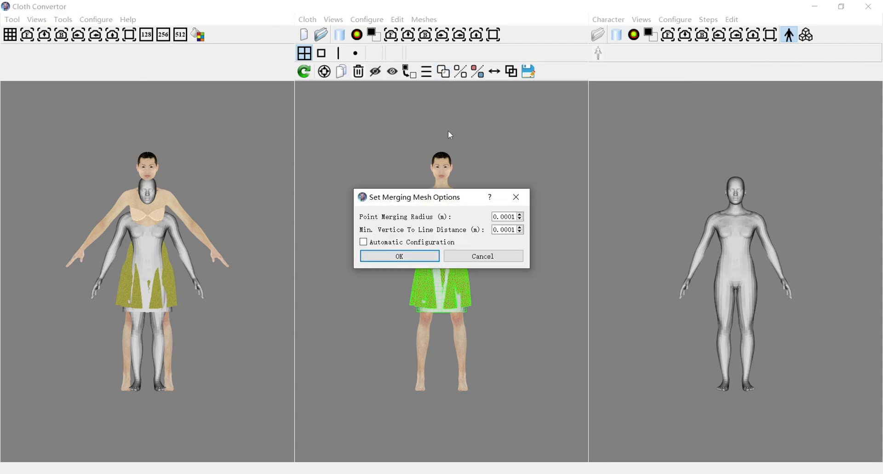
left_click(508, 229)
left_click(418, 257)
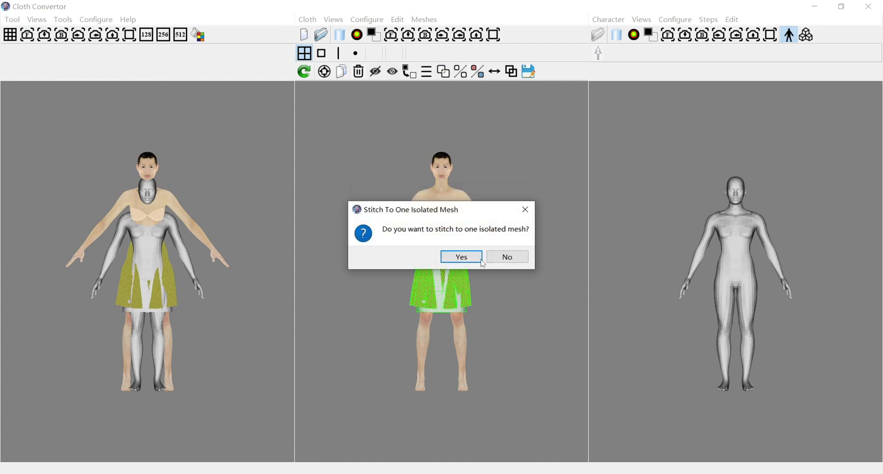
left_click(461, 257)
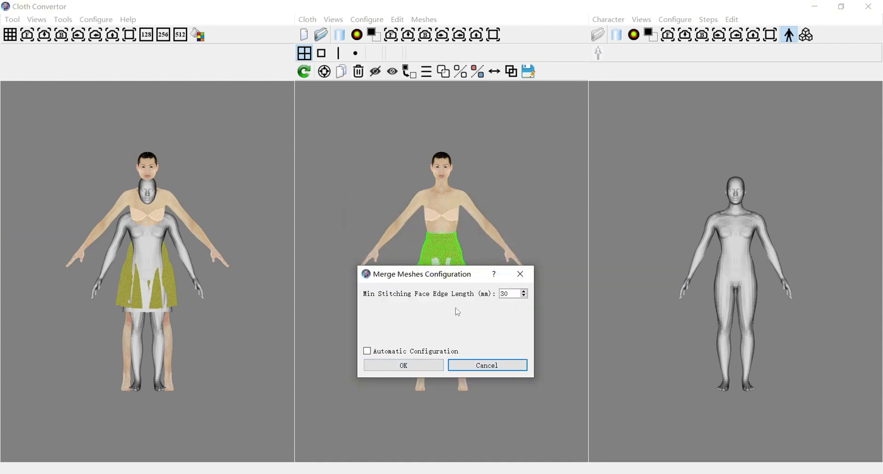
left_click(414, 366)
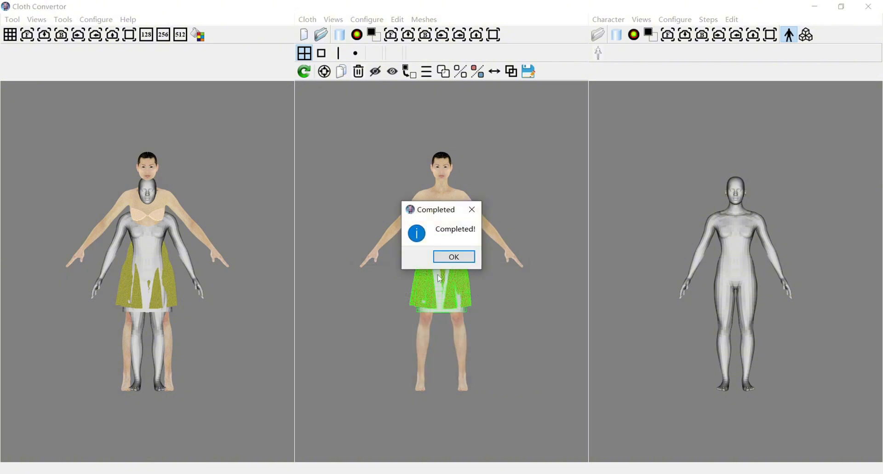
left_click(454, 258)
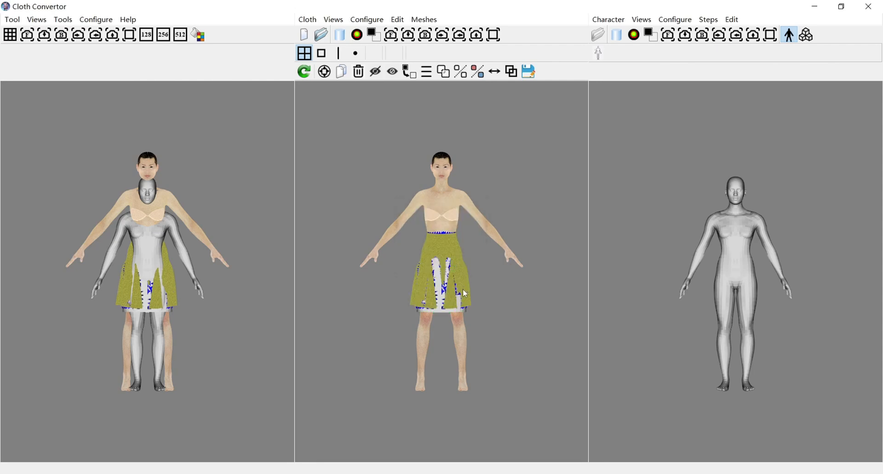
Step: Switch the character to mesh matching mode and apply the MD_Female_1 deformer to fit it to the imported body
left_click_drag(466, 293, 490, 305)
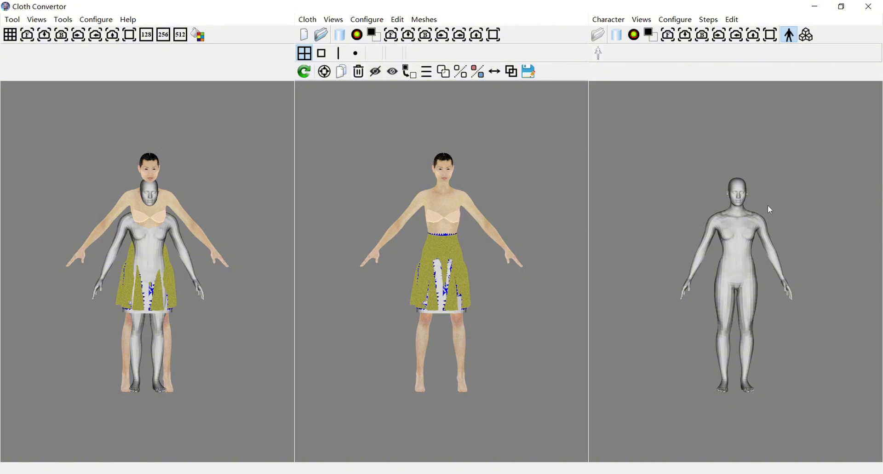
left_click(808, 36)
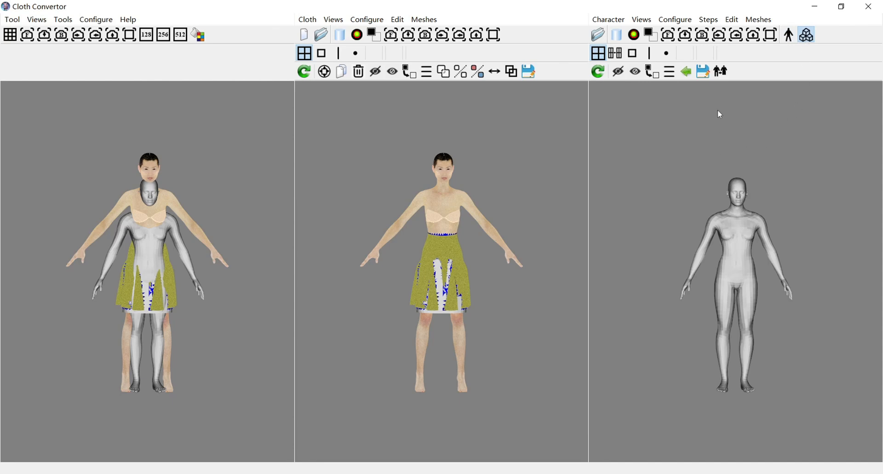
left_click(615, 54)
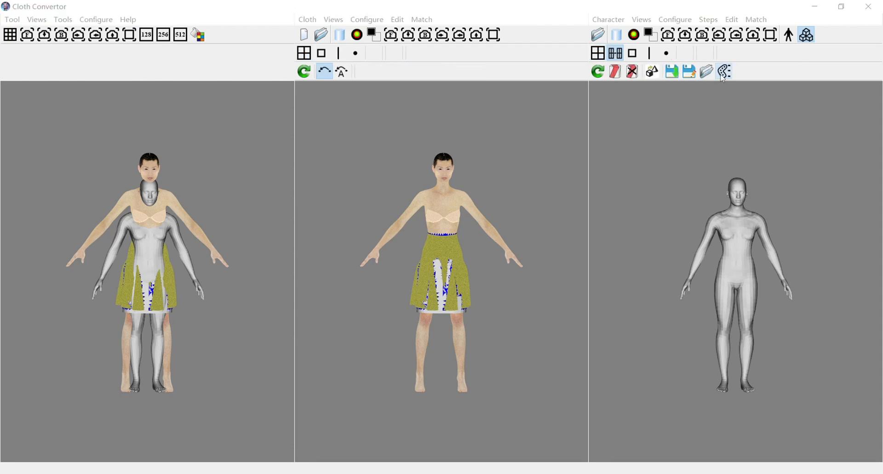
left_click(724, 72)
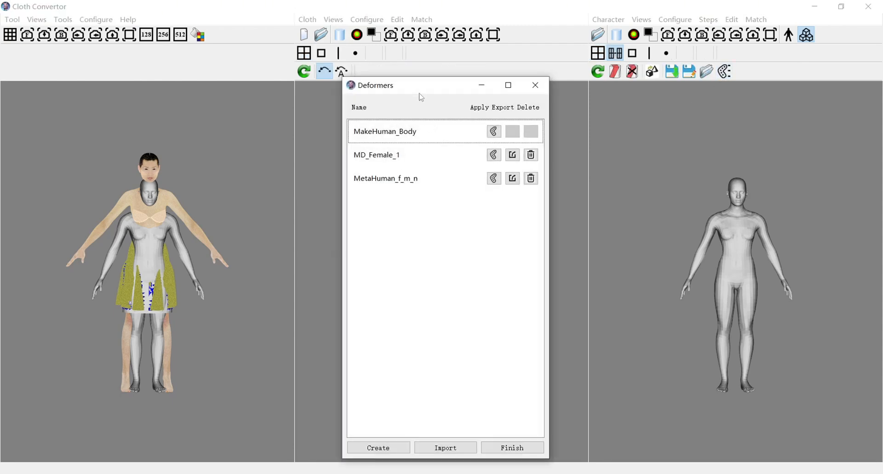
left_click_drag(420, 93, 588, 85)
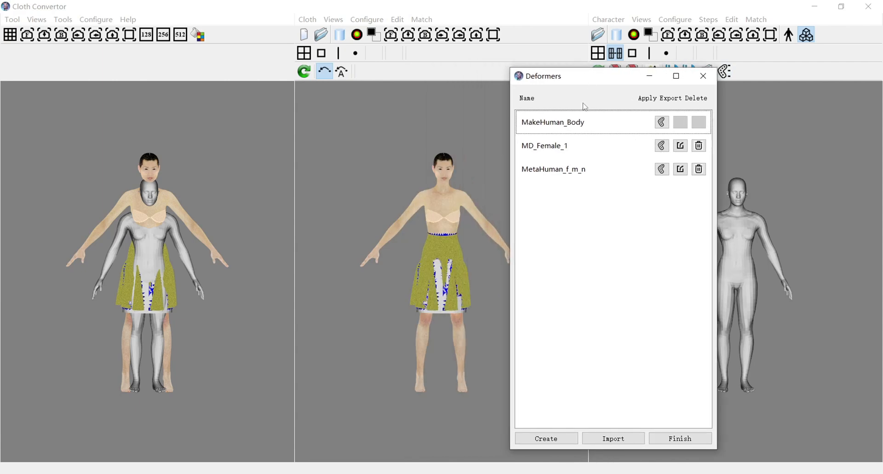
left_click(663, 146)
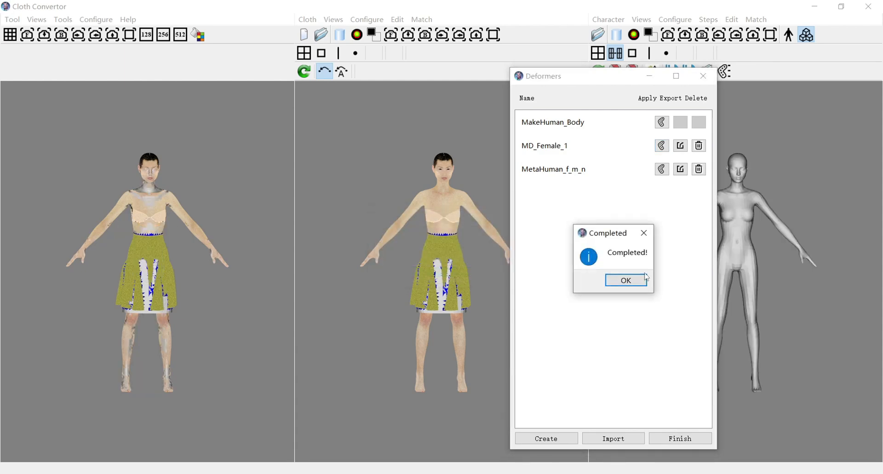
left_click(626, 281)
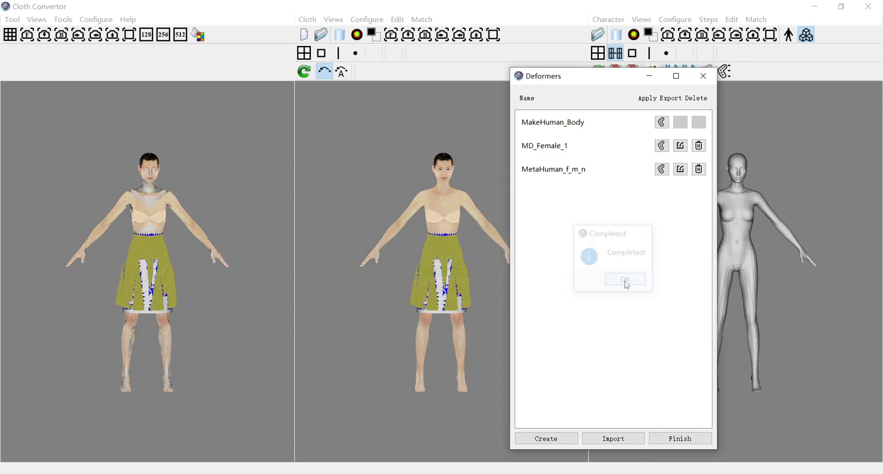
left_click(679, 436)
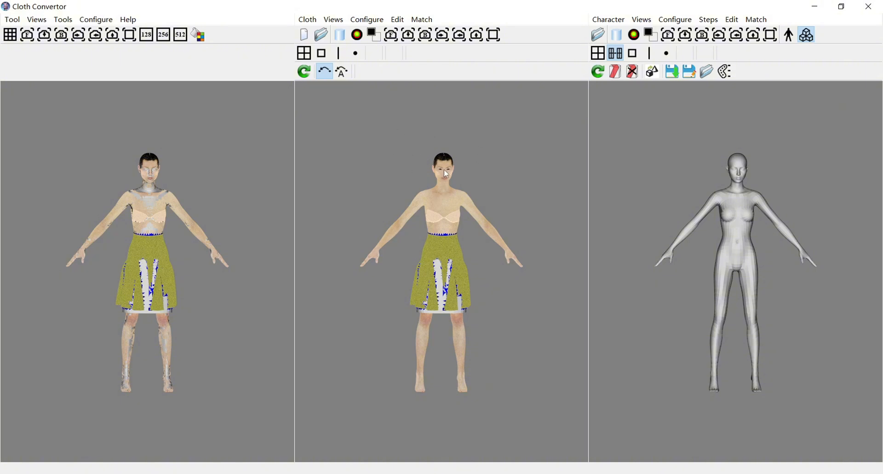
Step: Delete the imported body mesh from the cloth model in mesh editing mode, keeping only the merged skirt
left_click(304, 53)
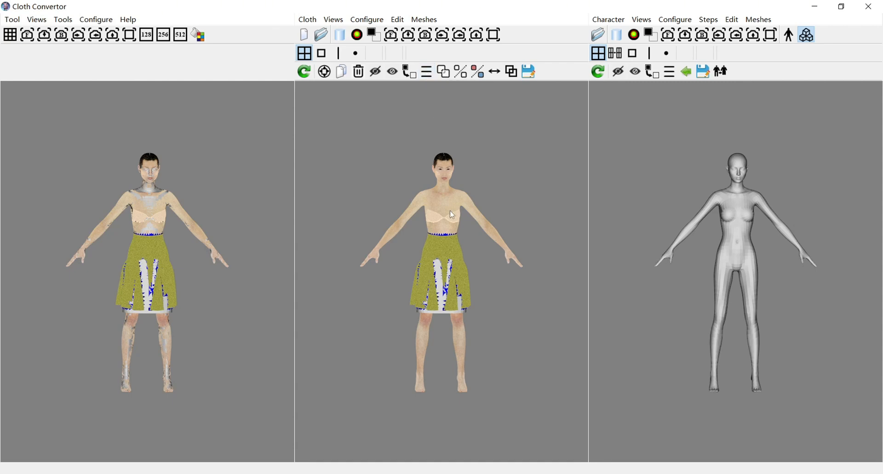
left_click(461, 201)
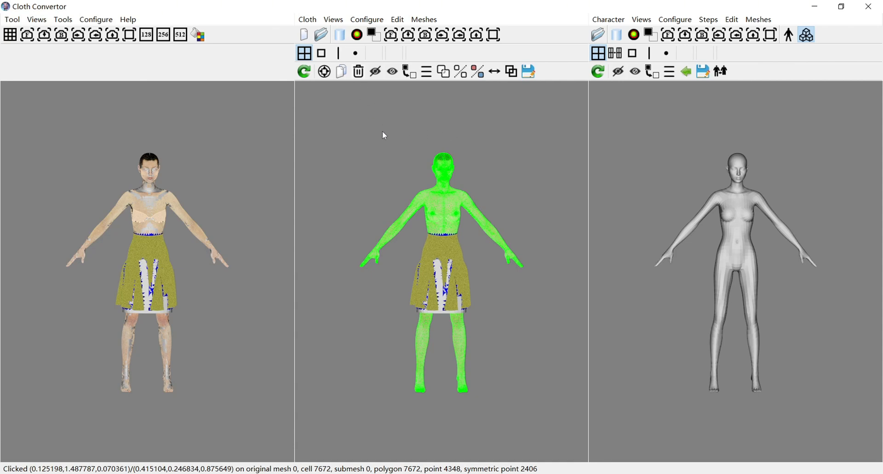
left_click(355, 75)
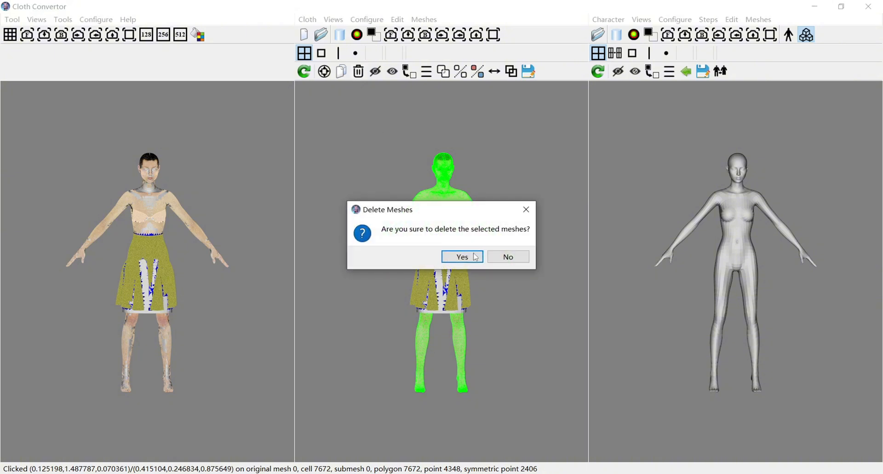
left_click(473, 254)
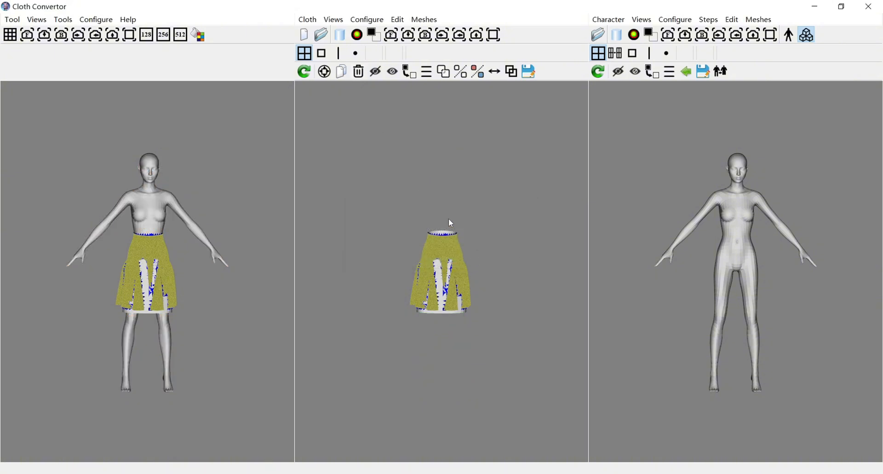
Step: Inspect the cloth's mesh list and briefly highlight Render_Cloth to check which mesh remains
left_click(427, 71)
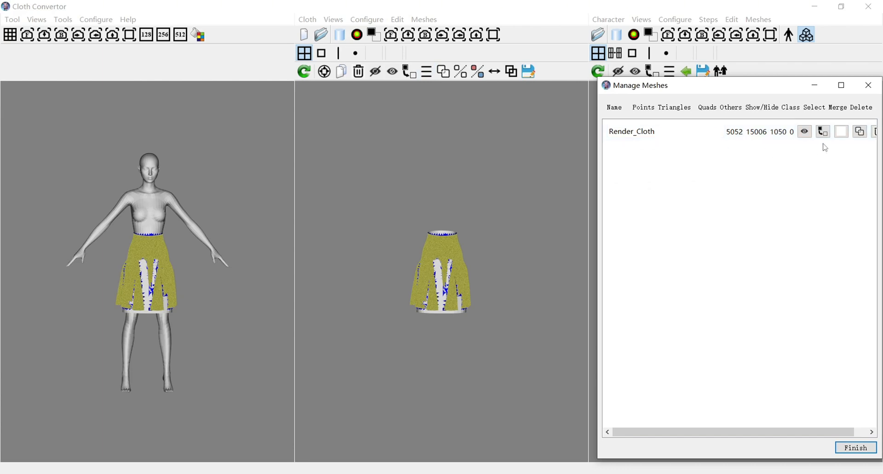
left_click(844, 135)
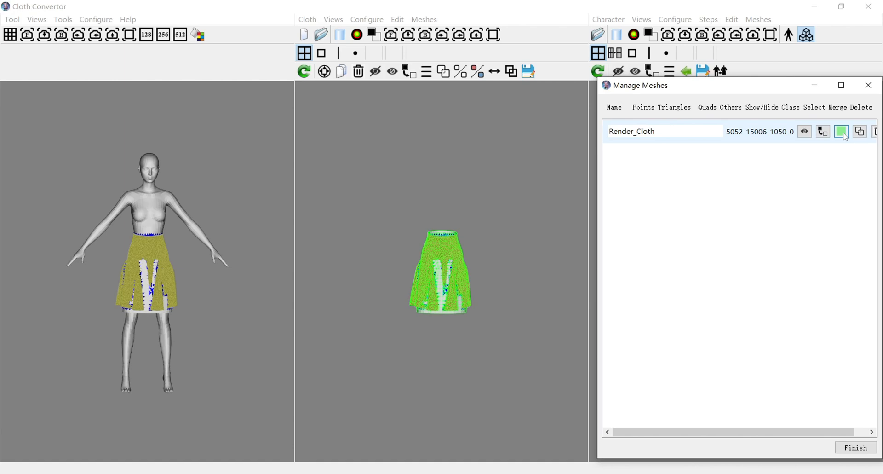
left_click(845, 133)
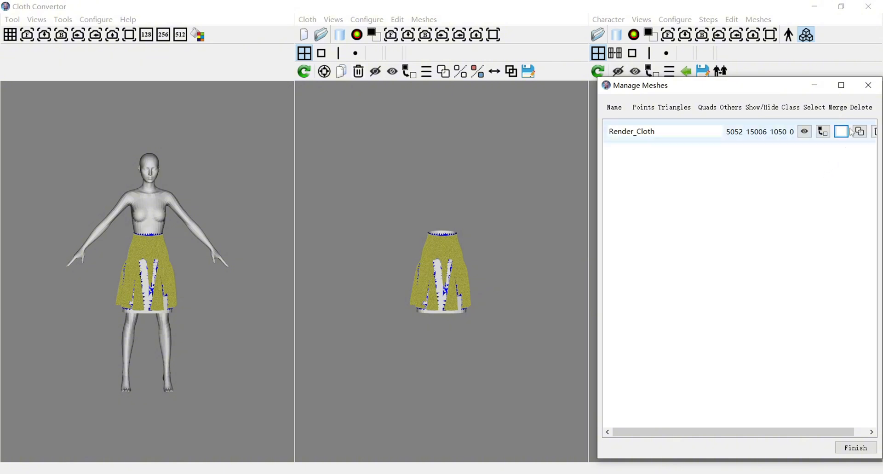
left_click(875, 89)
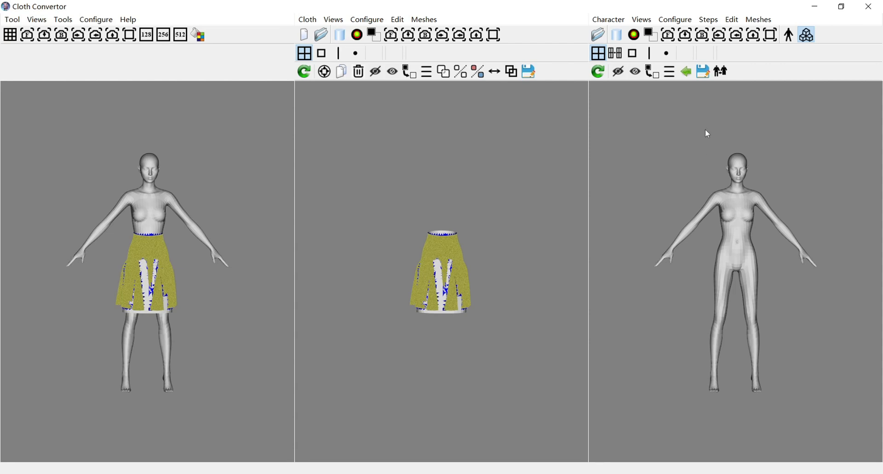
Step: Save the matched character as an Avatar Shape file named Body in a new AS folder inside Method_2_Output
left_click(704, 72)
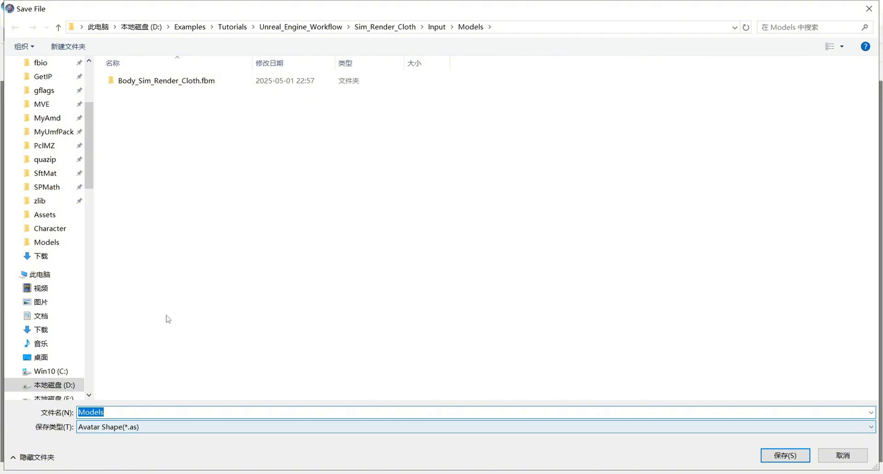
left_click(412, 27)
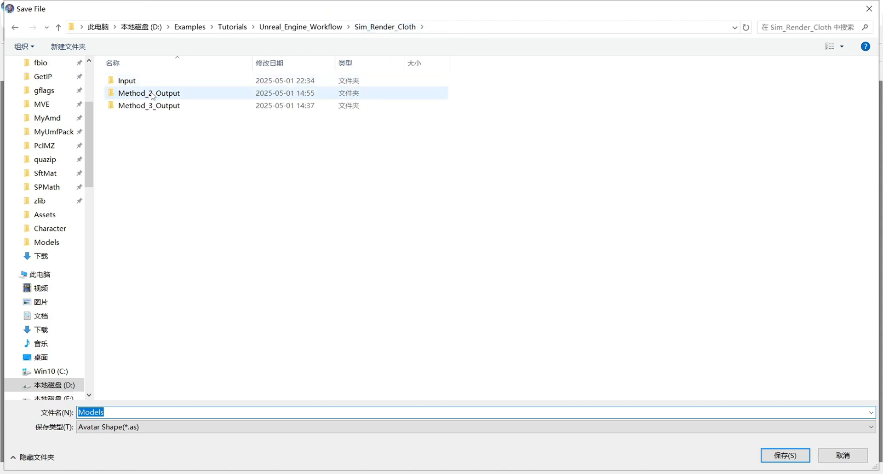
double_click(177, 96)
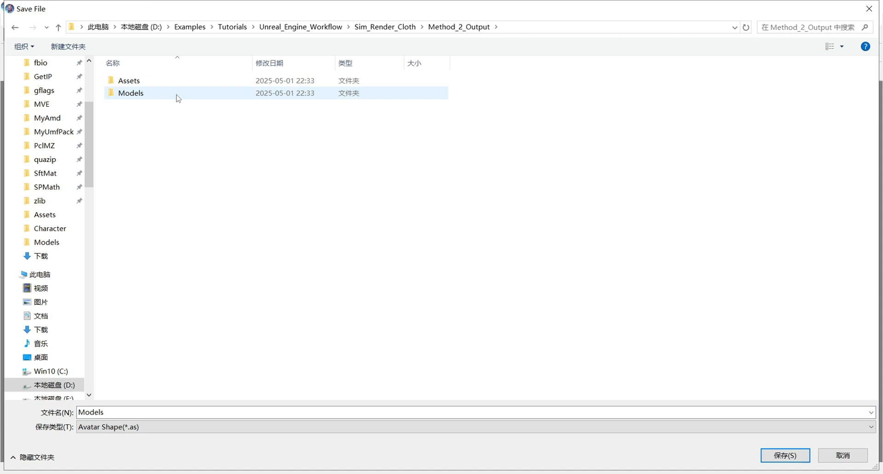
left_click(63, 48)
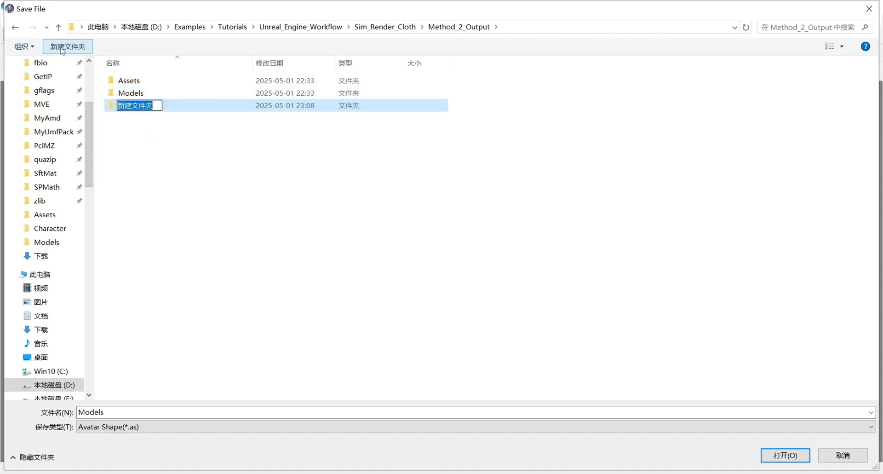
type("AS")
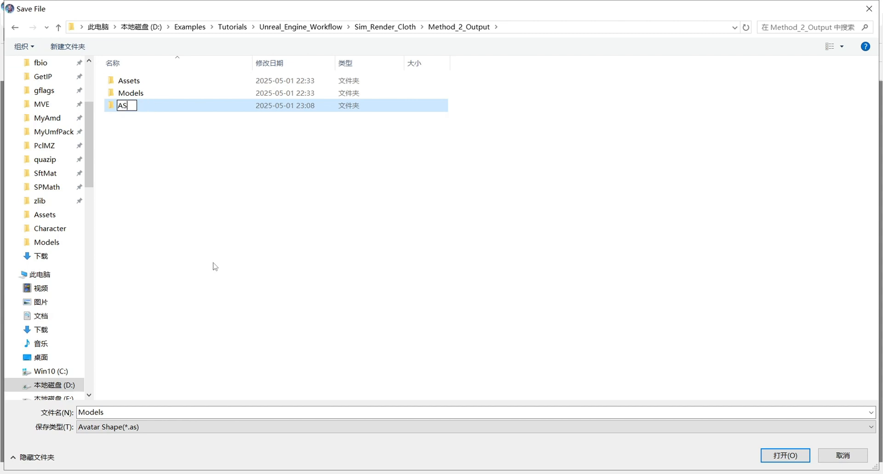
key("Return")
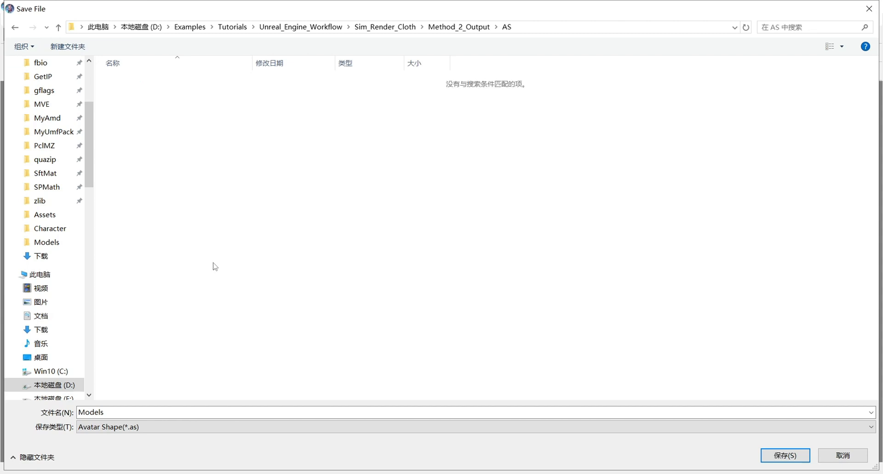
left_click(192, 412)
type("Body")
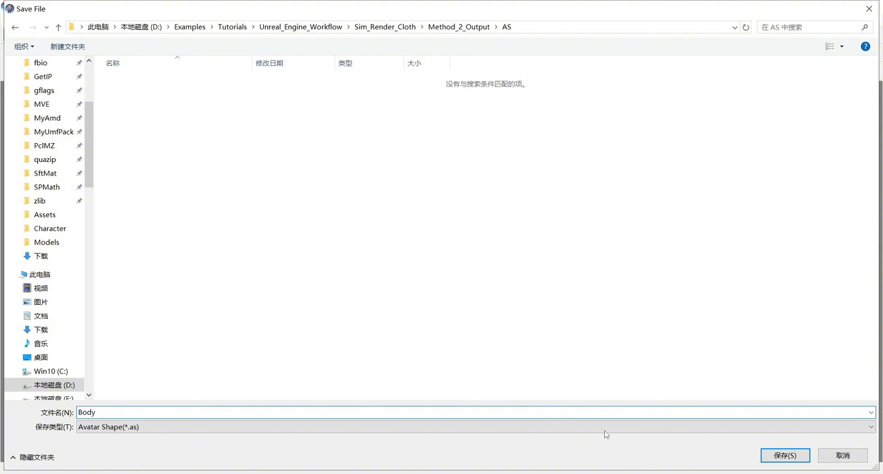
left_click(783, 455)
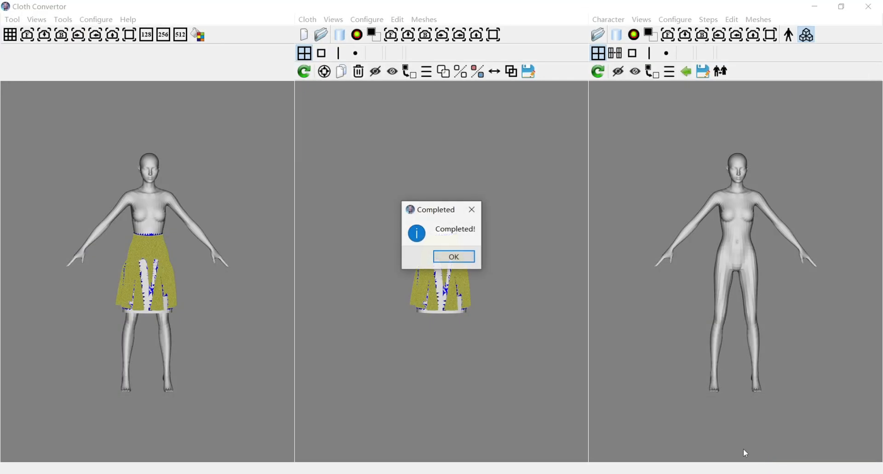
left_click(452, 259)
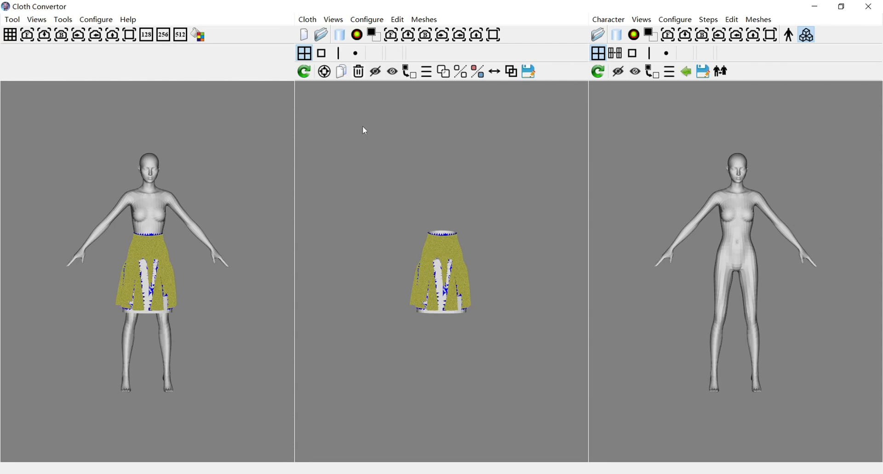
Step: Start the cloth's Process Flow from face editing mode and choose Inside Tight as the supporting body type
left_click(322, 54)
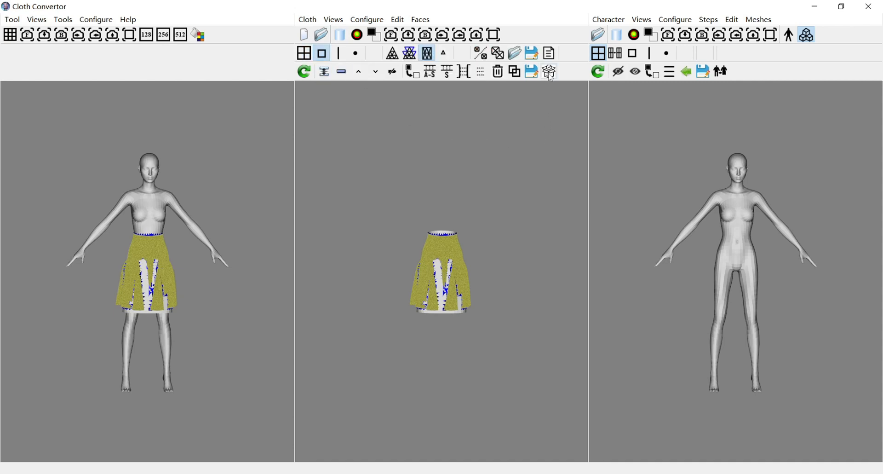
left_click(550, 71)
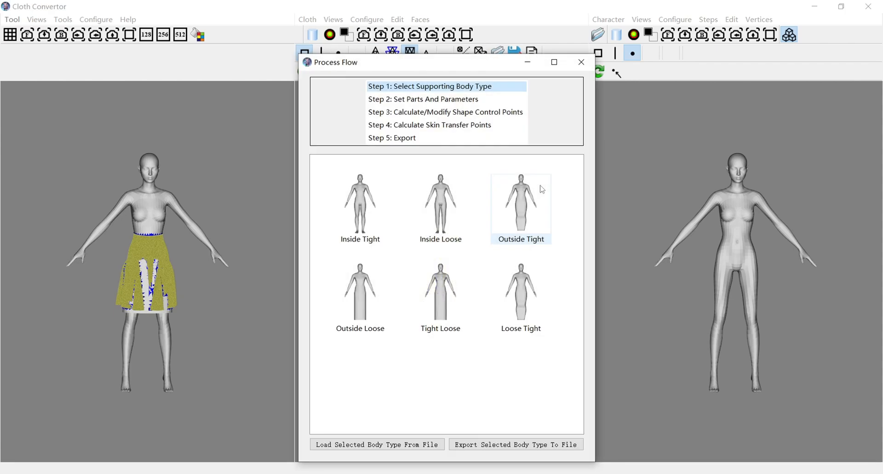
left_click(361, 209)
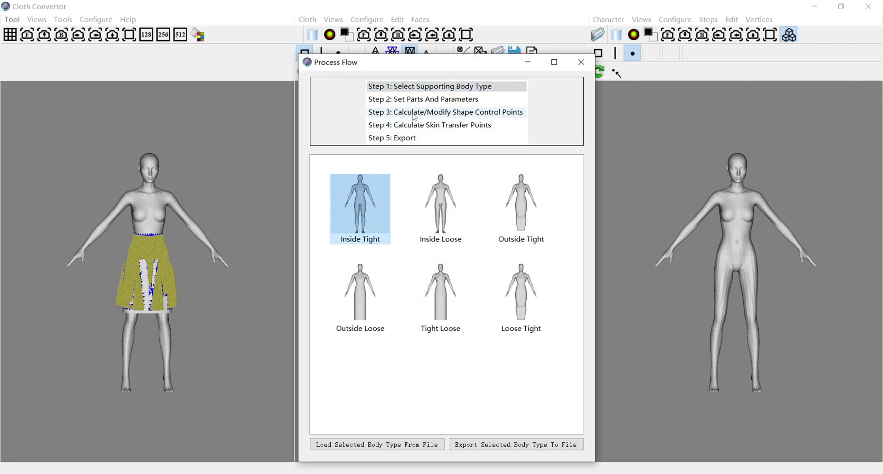
left_click_drag(402, 68, 506, 54)
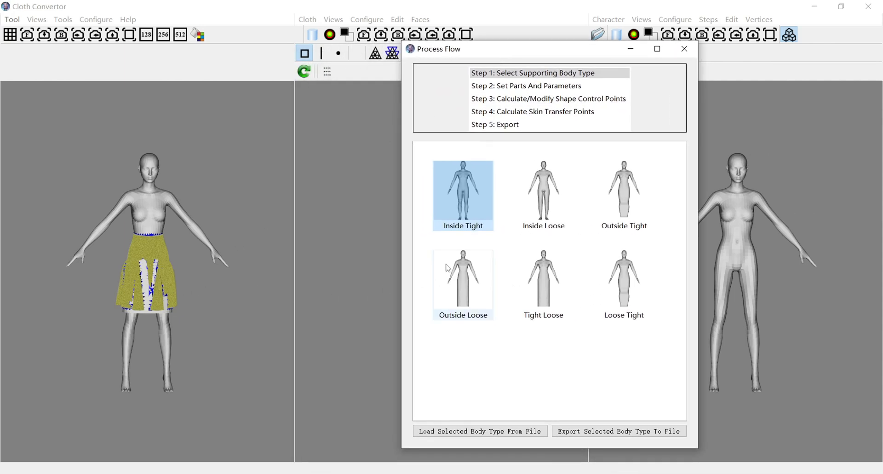
Step: Calculate the skirt's shape control points and generate the modified shape control points
left_click(544, 102)
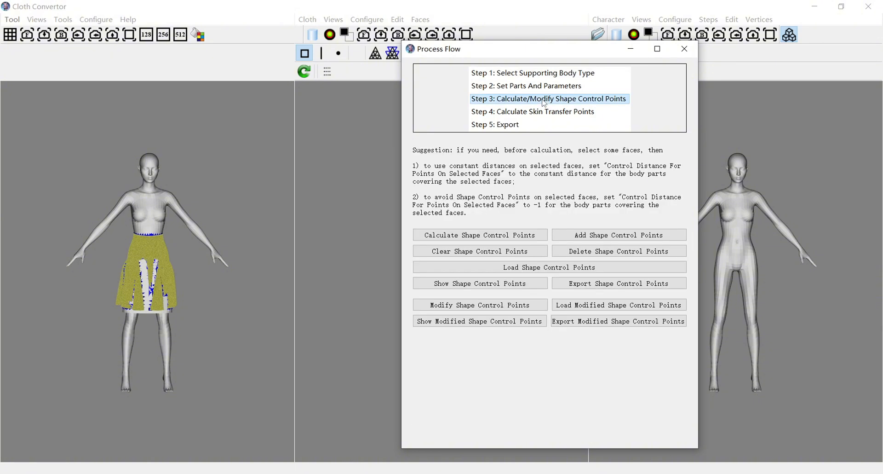
left_click(507, 239)
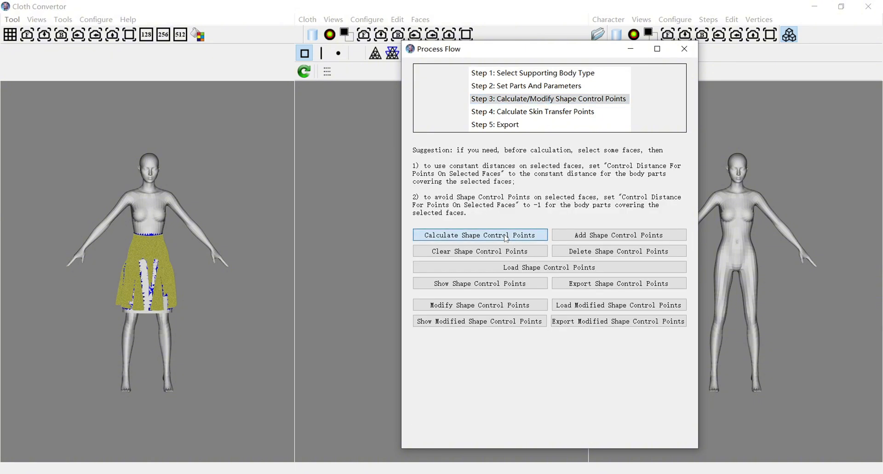
left_click(561, 266)
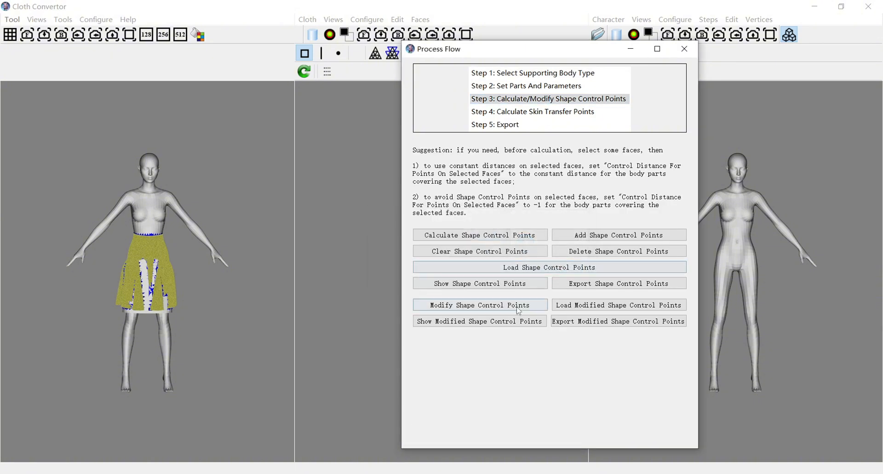
left_click(509, 306)
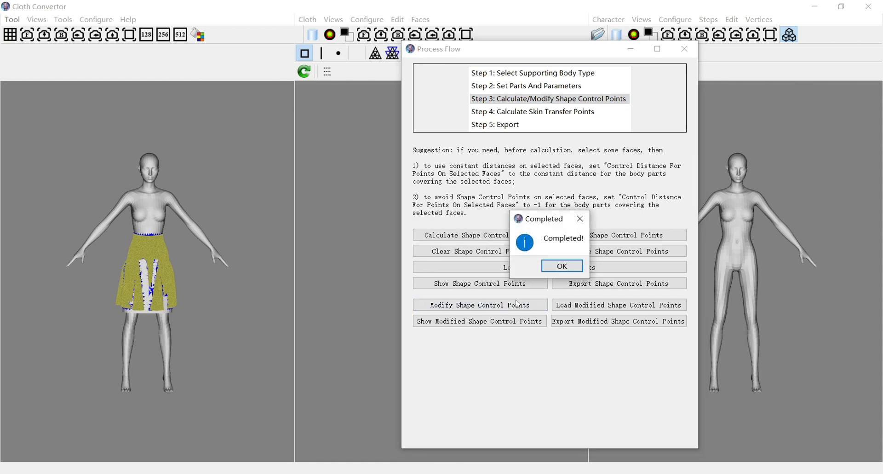
left_click(562, 266)
Step: Calculate the skirt's skin transfer points in step 4 of the process flow
left_click(511, 118)
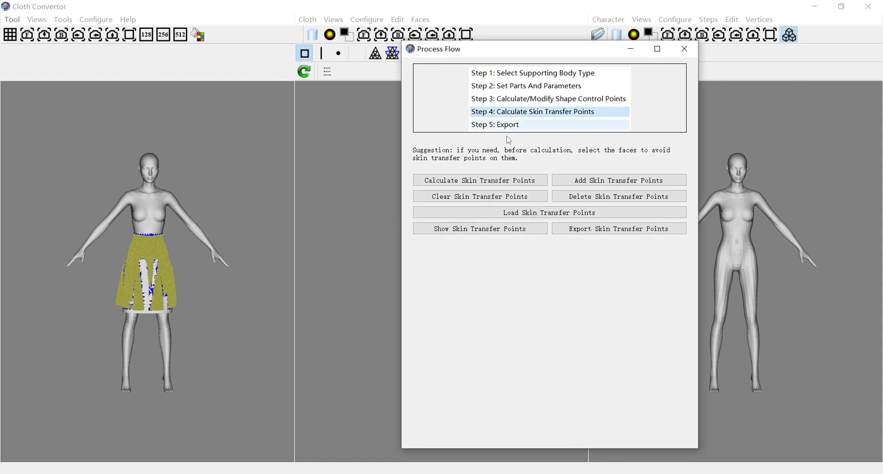
left_click(485, 182)
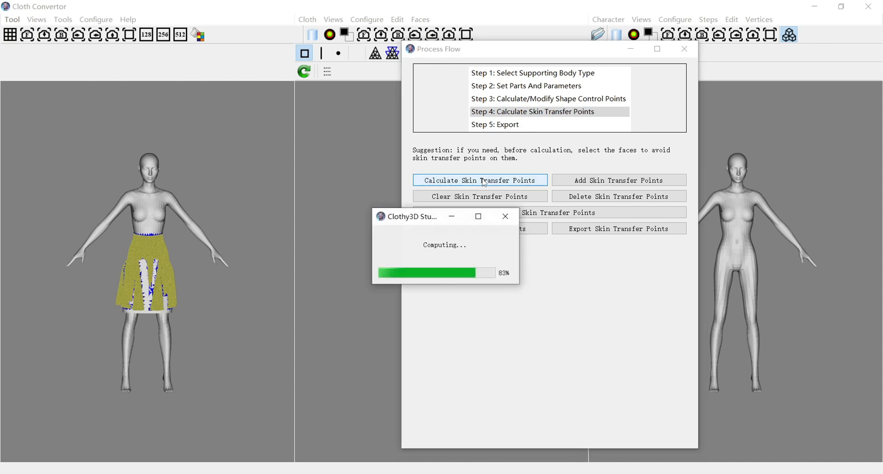
left_click(563, 265)
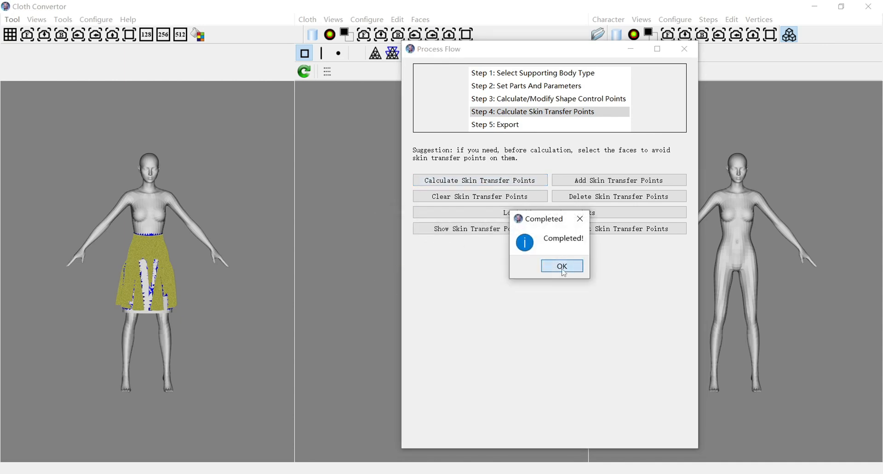
Step: Export the cloth file as Sim_Render_Cloth into the Assets folder of Method_2_Output, with asset ID 0 for no registration
left_click_drag(465, 48, 589, 48)
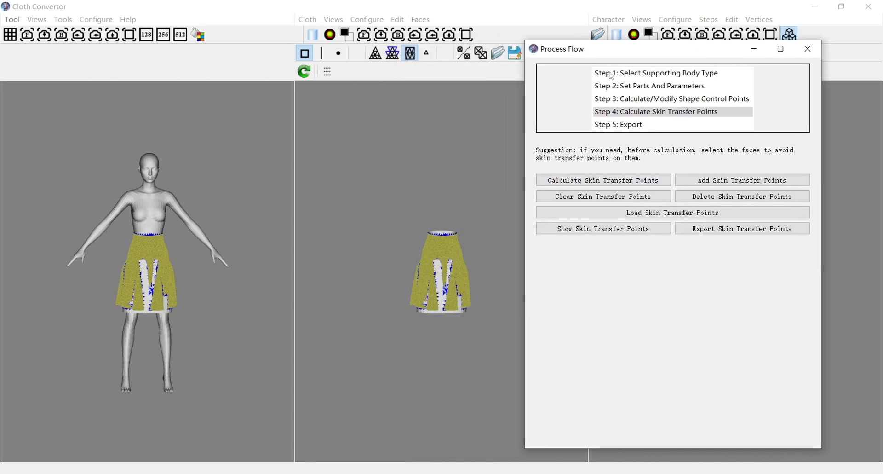
left_click(632, 130)
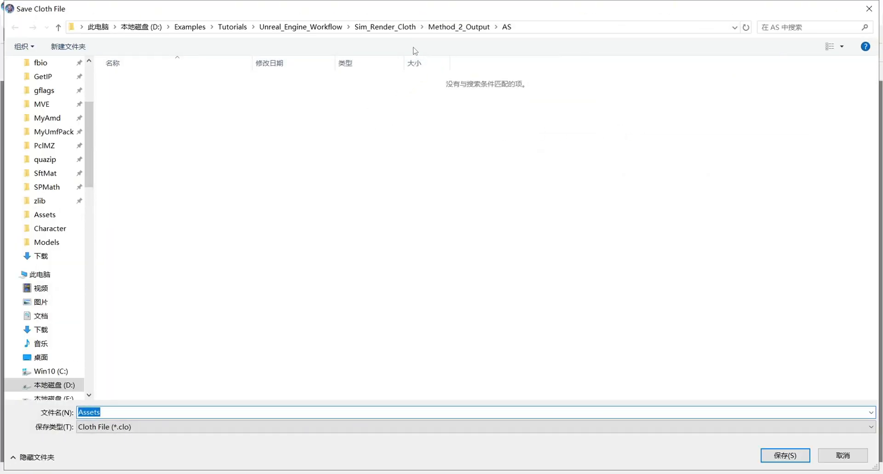
left_click(453, 27)
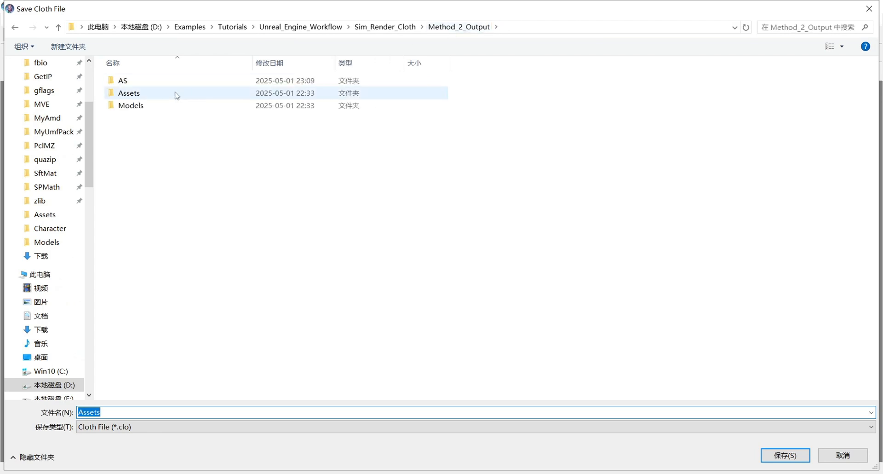
double_click(135, 97)
left_click(148, 83)
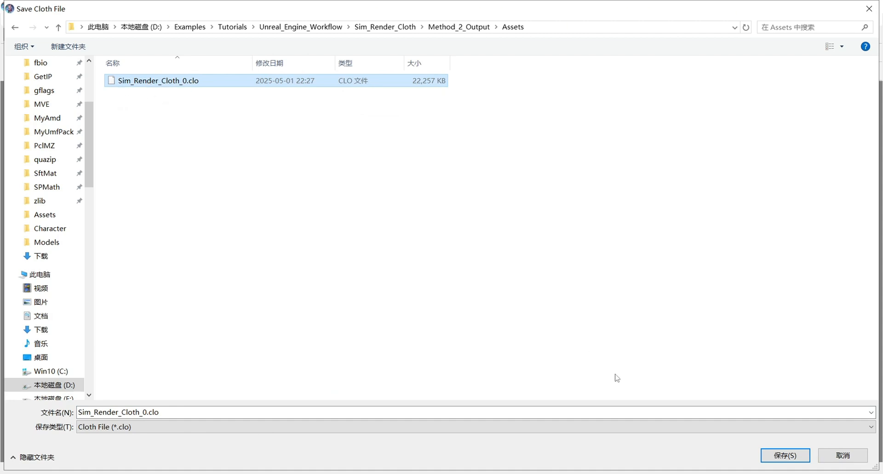
left_click(143, 413)
left_click_drag(140, 413, 184, 413)
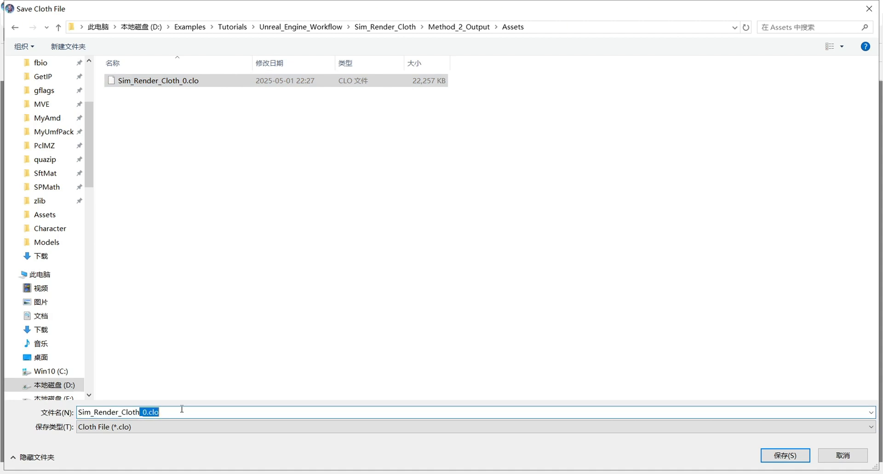
key("BackSpace")
left_click(302, 334)
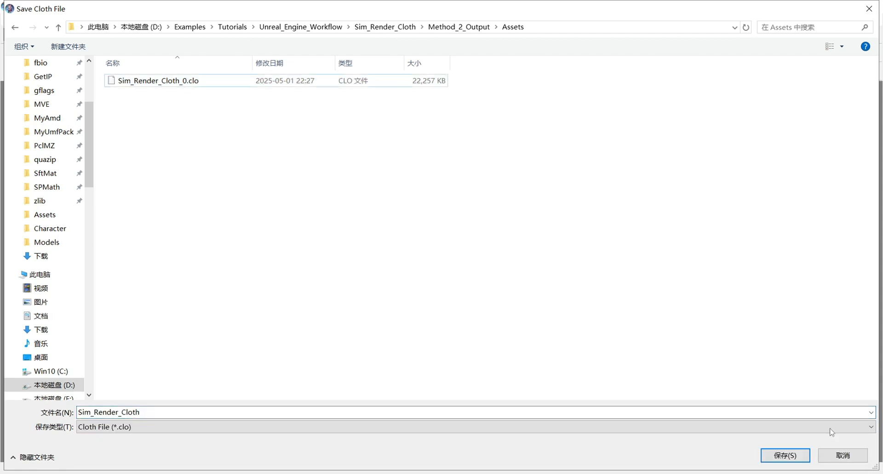
left_click(785, 455)
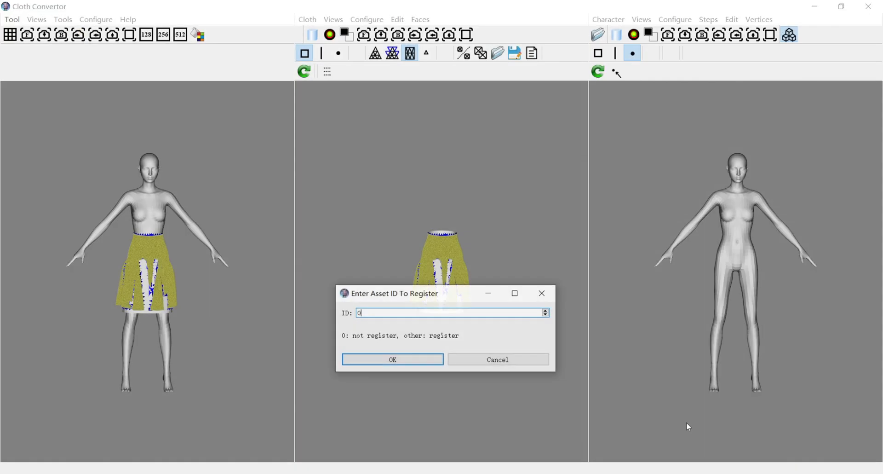
left_click(411, 361)
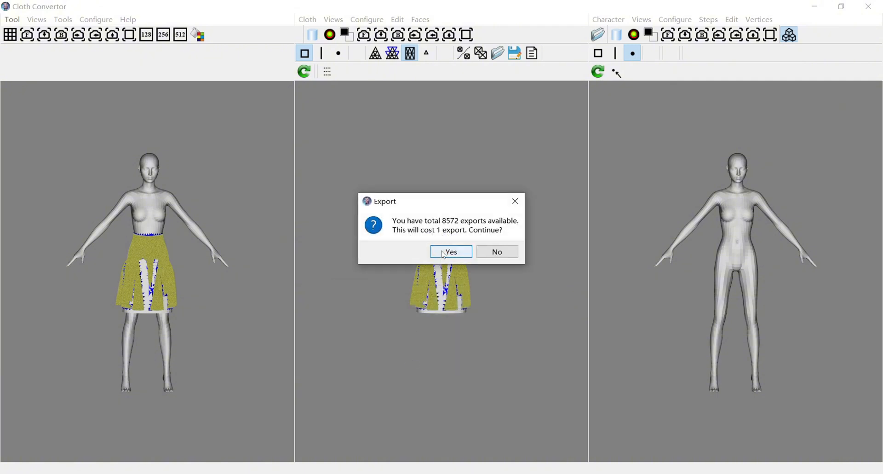
left_click(444, 253)
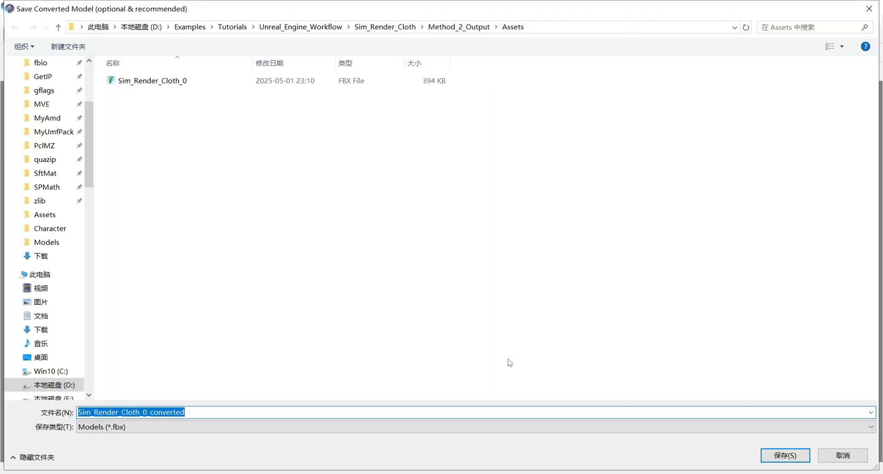
Step: Save the converted model as Sim_Render_Cloth_0_converted in binary FBX 2020 format with the Unreal Engine axis system, and close the Process Flow
left_click(778, 458)
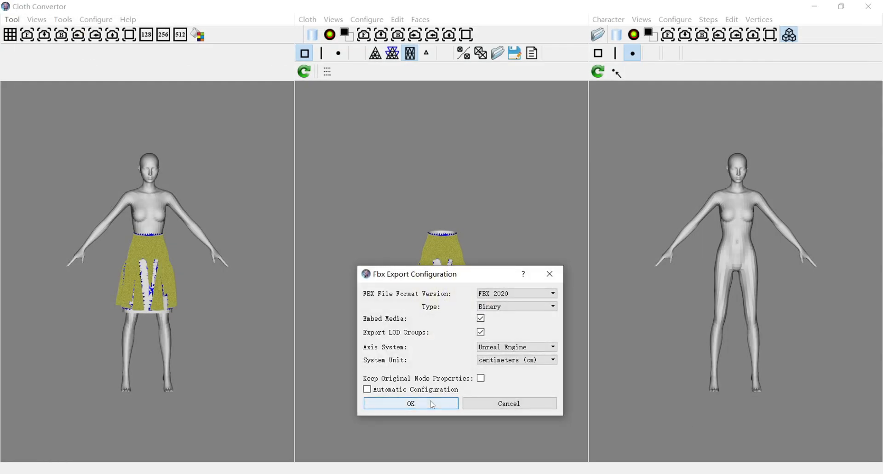
left_click(431, 402)
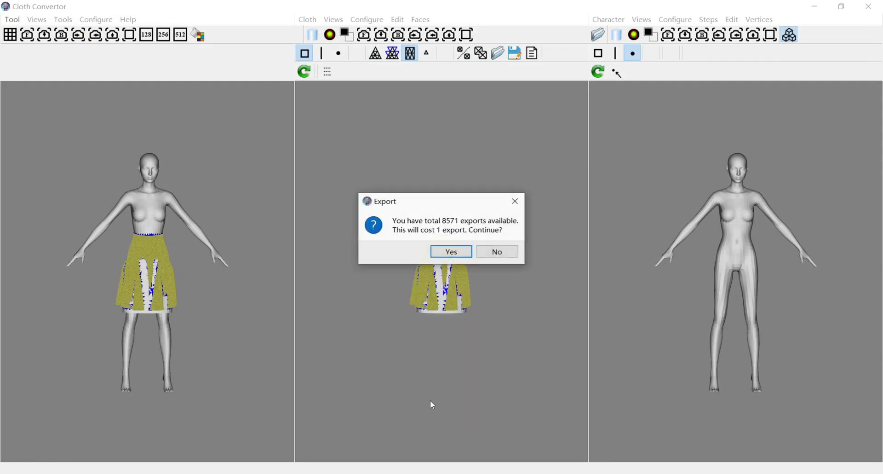
left_click(456, 251)
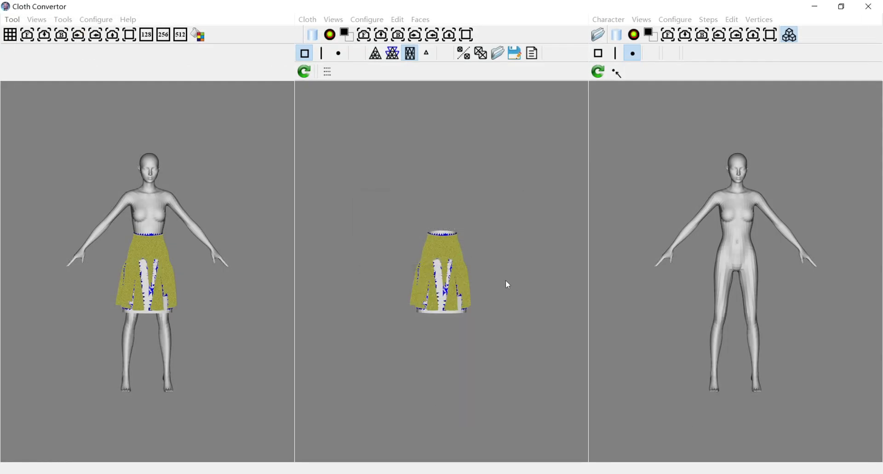
left_click(453, 256)
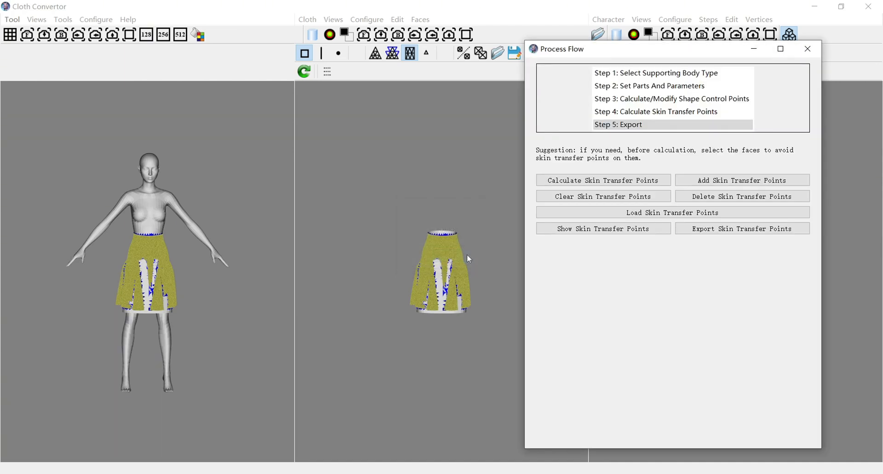
left_click(809, 52)
left_click(810, 51)
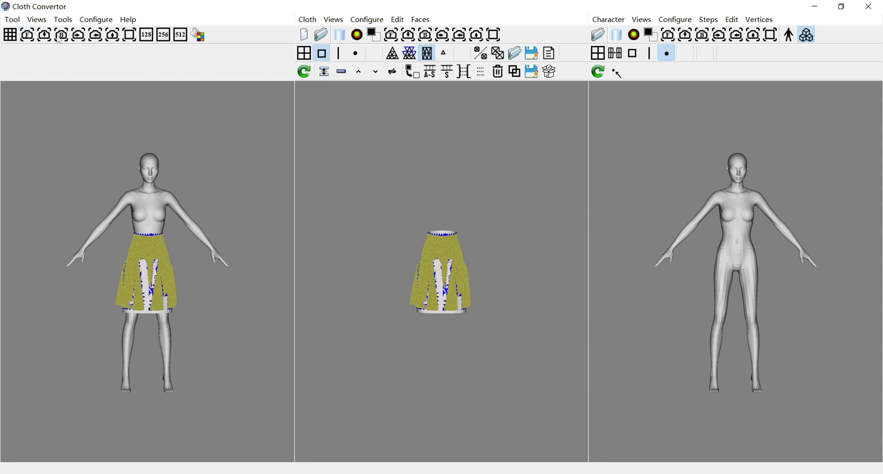
Step: Switch to the Dress3D tool and clear the current Cloth Convertor results
left_click(11, 21)
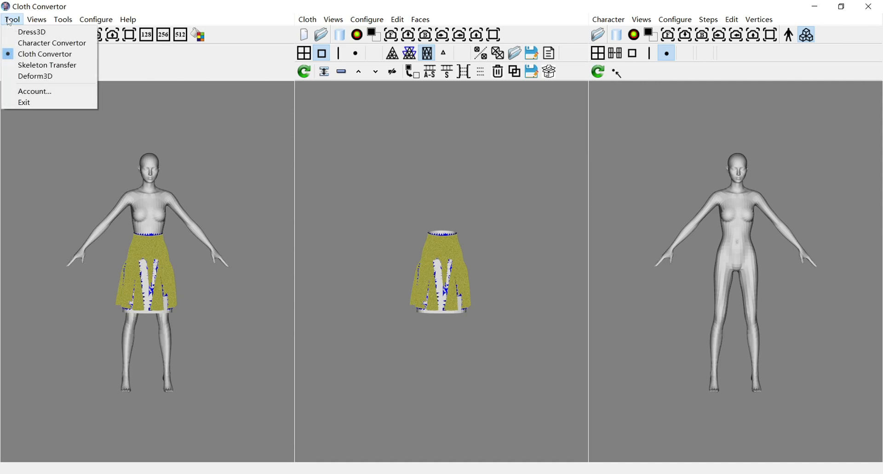
left_click(33, 32)
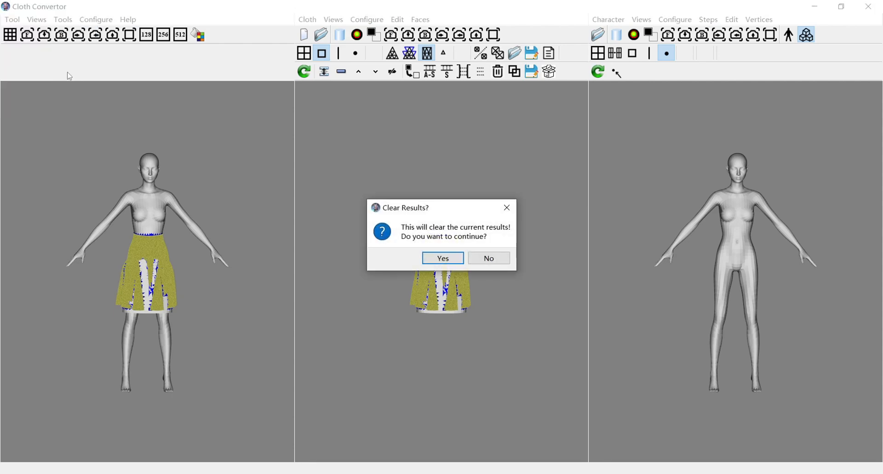
left_click(438, 258)
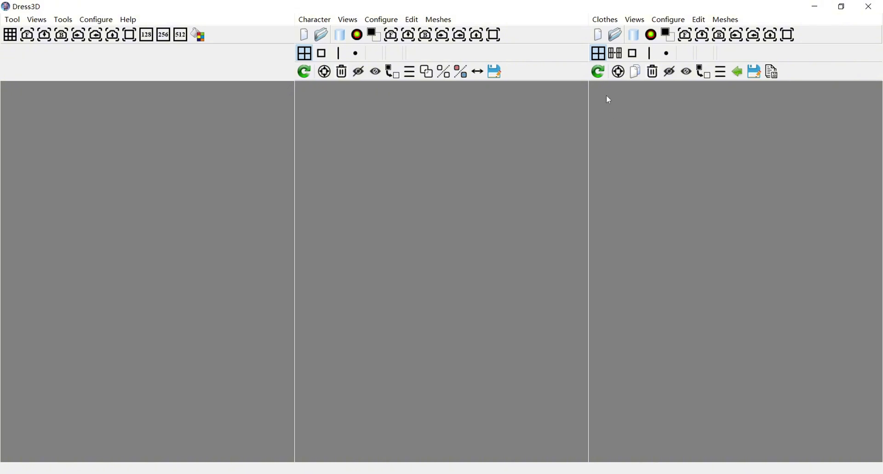
Step: Load the character Kendra_f_m_n_ch_0.avt from the Assets folder of Sim_Render_Cloth's Input into the Clothes view
left_click(616, 35)
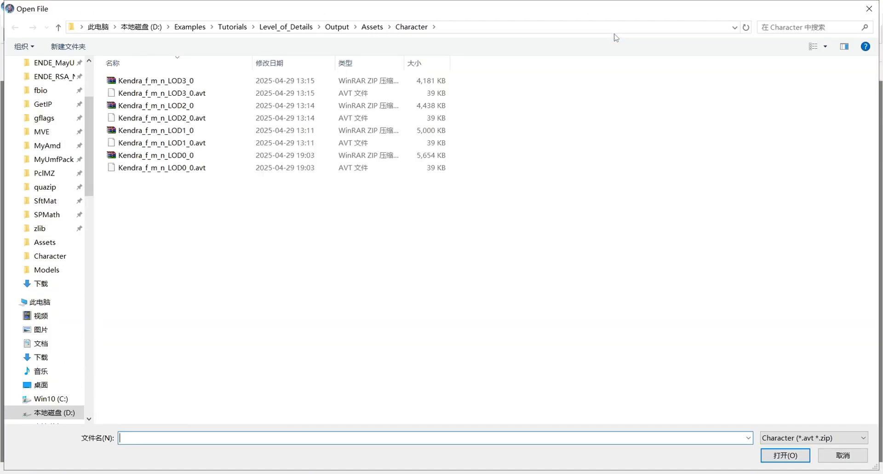
left_click(225, 27)
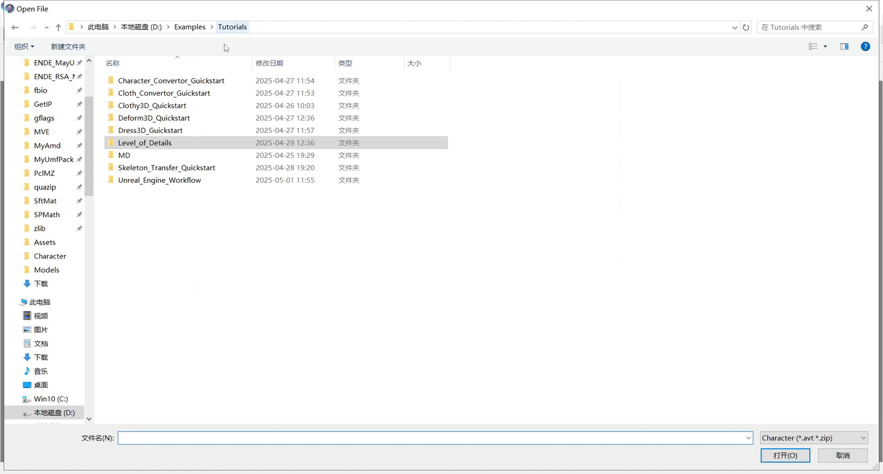
double_click(177, 185)
double_click(167, 88)
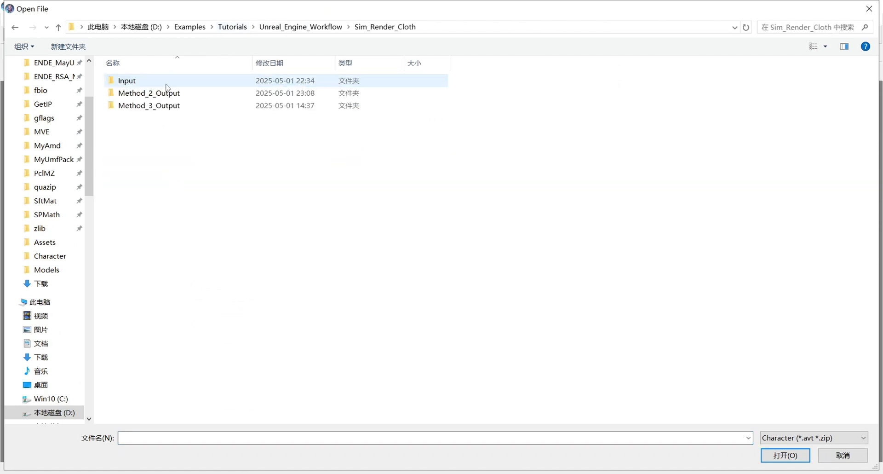
double_click(169, 84)
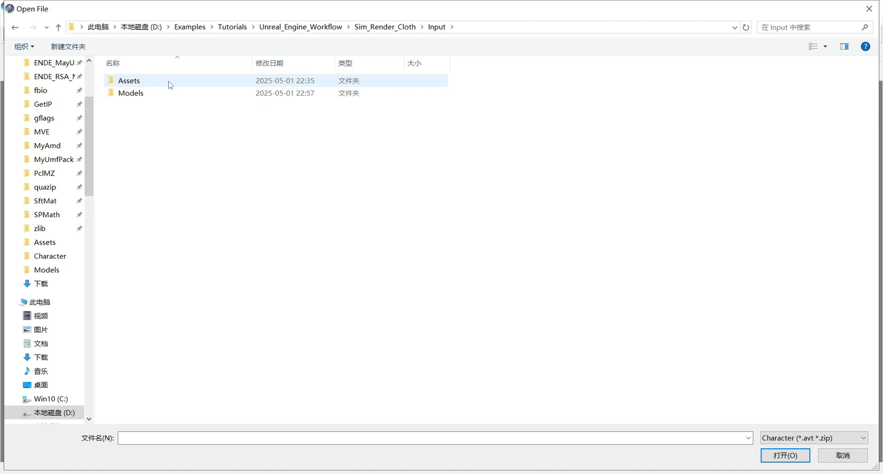
double_click(170, 85)
left_click(170, 85)
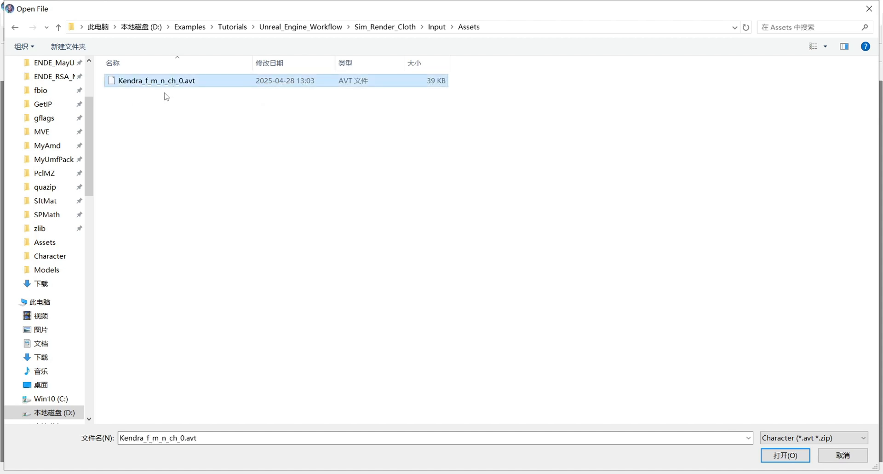
left_click(795, 459)
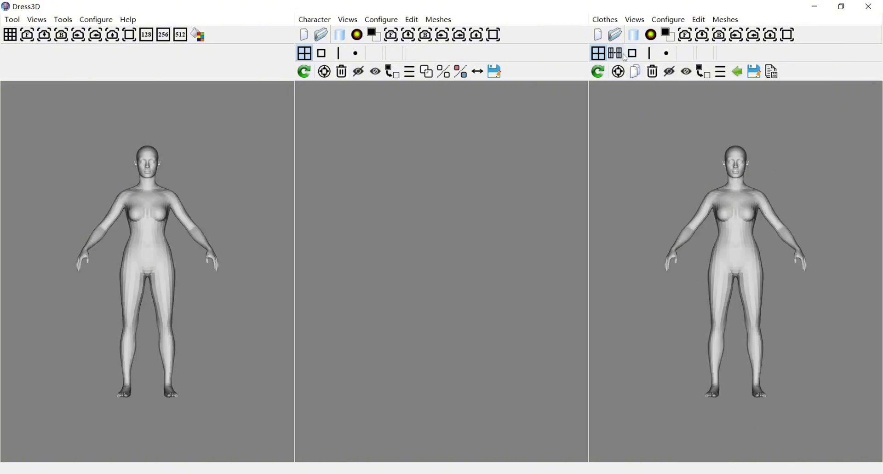
Step: Load the exported cloth Sim_Render_Cloth_0.clo from the Assets folder of Method_2_Output onto the character
left_click(615, 35)
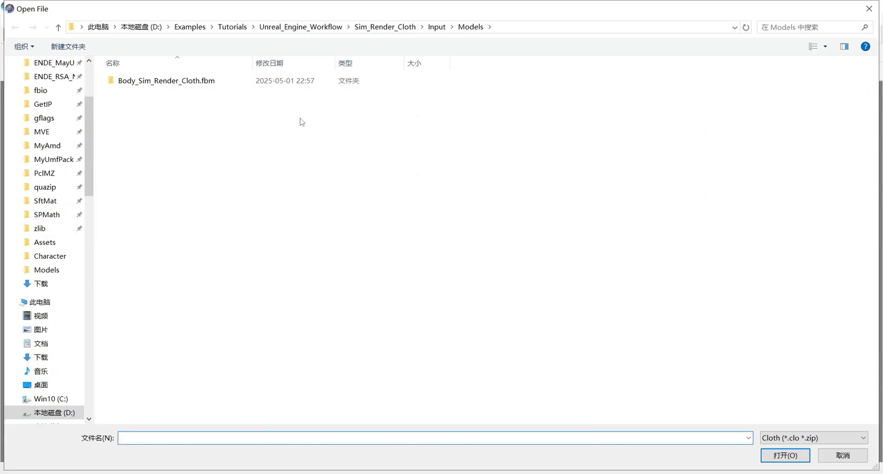
left_click(396, 28)
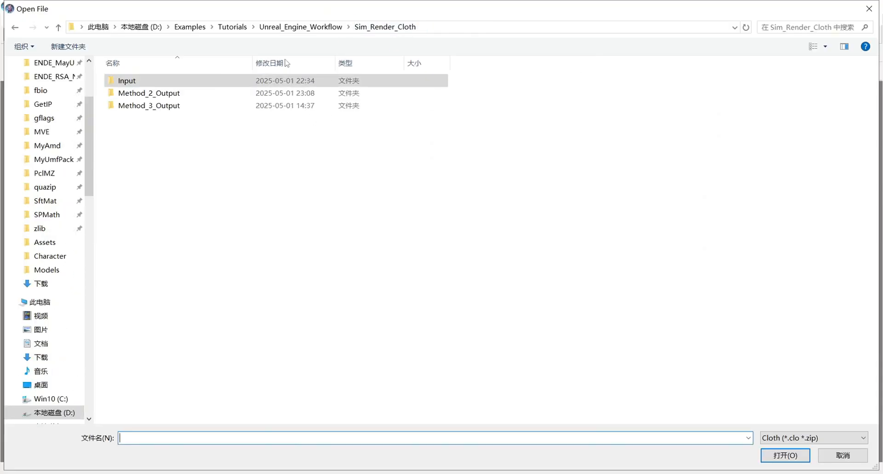
double_click(179, 95)
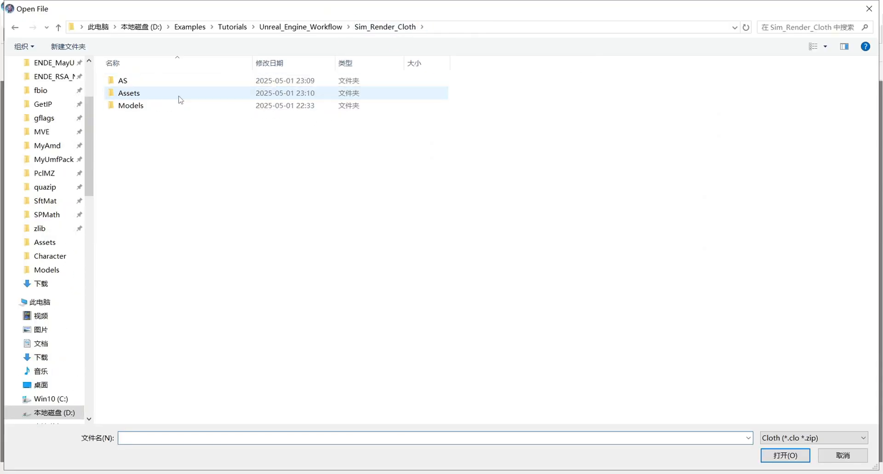
double_click(145, 97)
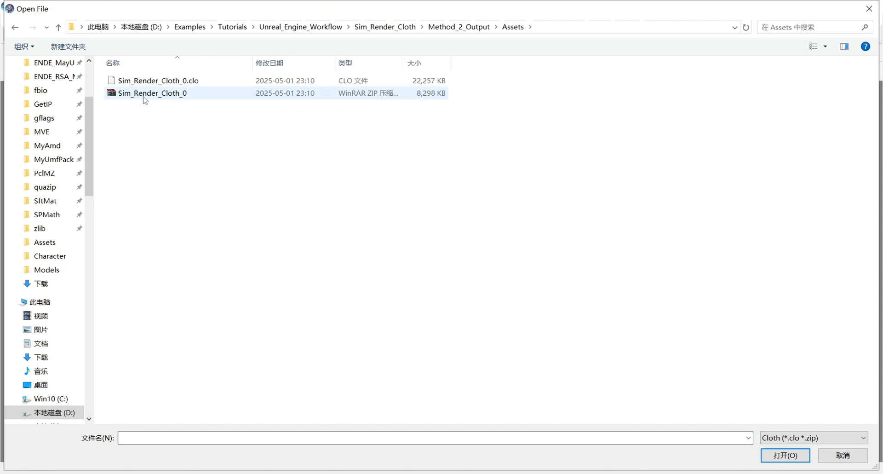
left_click(171, 82)
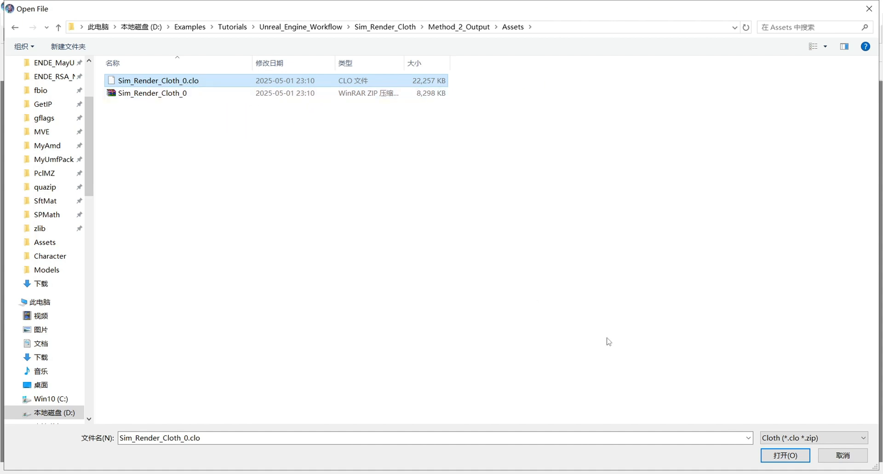
left_click(791, 459)
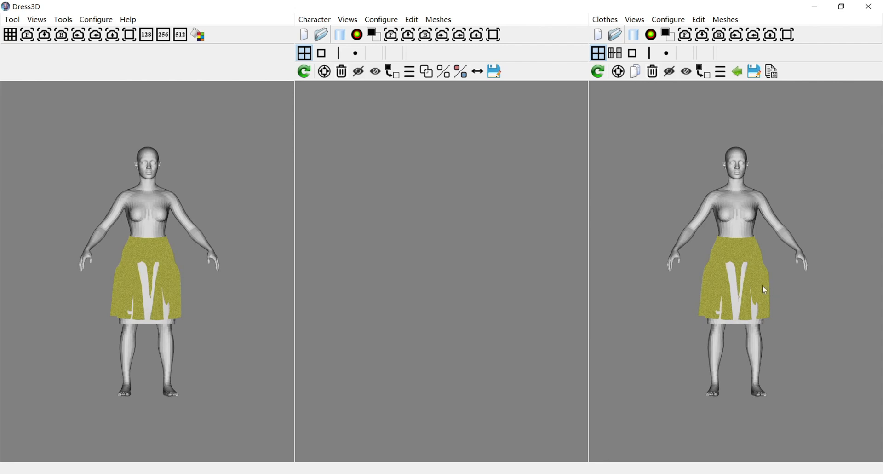
Step: Load the skeletal model Kendra_f_m_n_auto_transformed from the Assets folder of Sim_Render_Cloth's Input as the character, using the No Change import settings
left_click(322, 37)
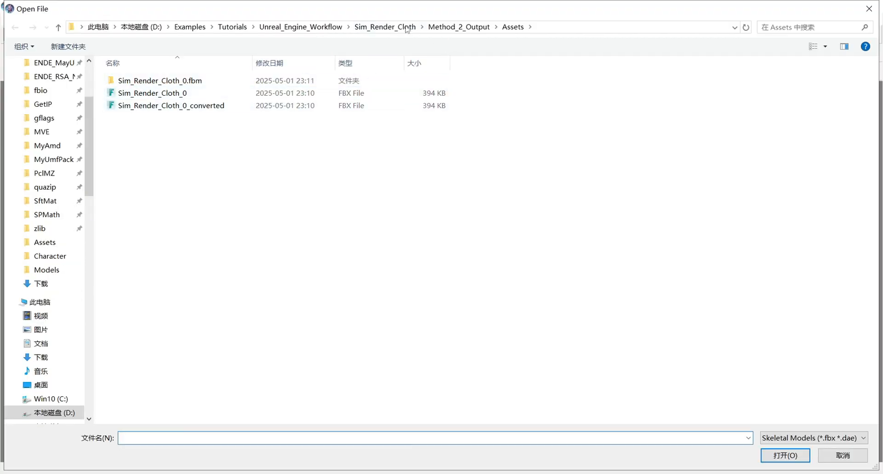
left_click(389, 28)
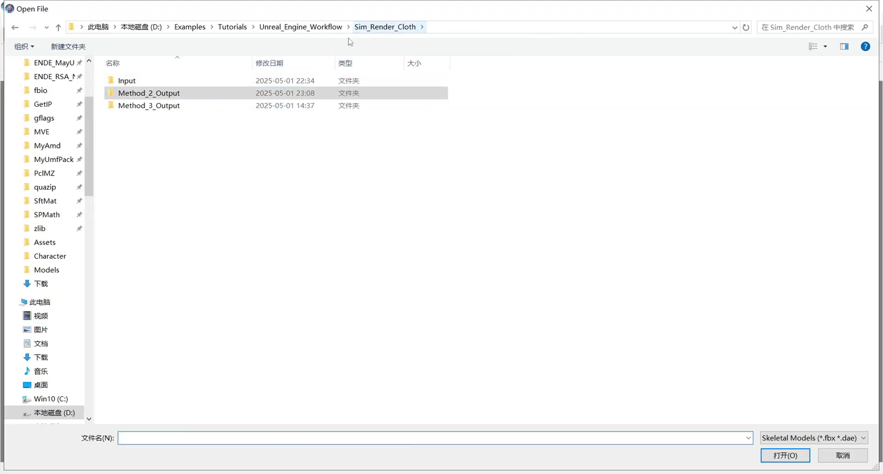
left_click(263, 84)
double_click(264, 84)
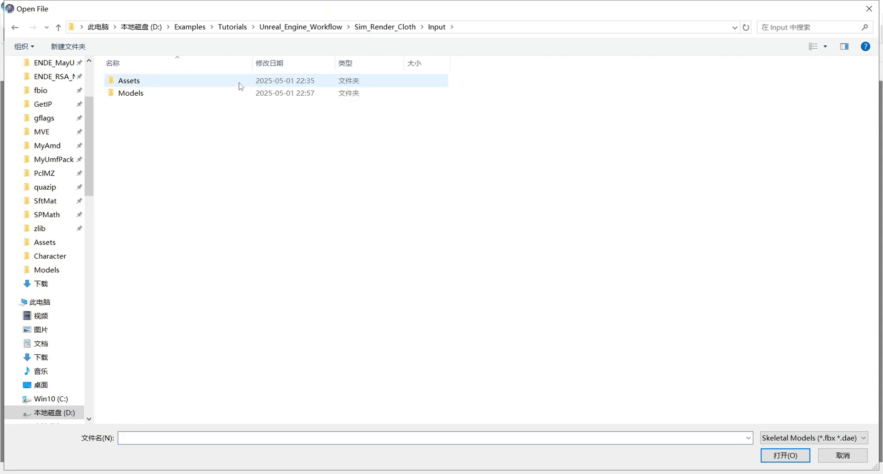
double_click(240, 84)
left_click(210, 86)
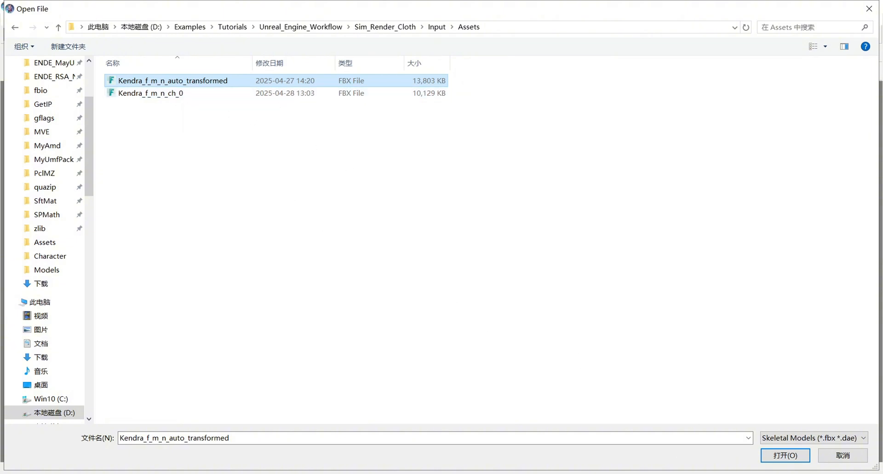
left_click(776, 456)
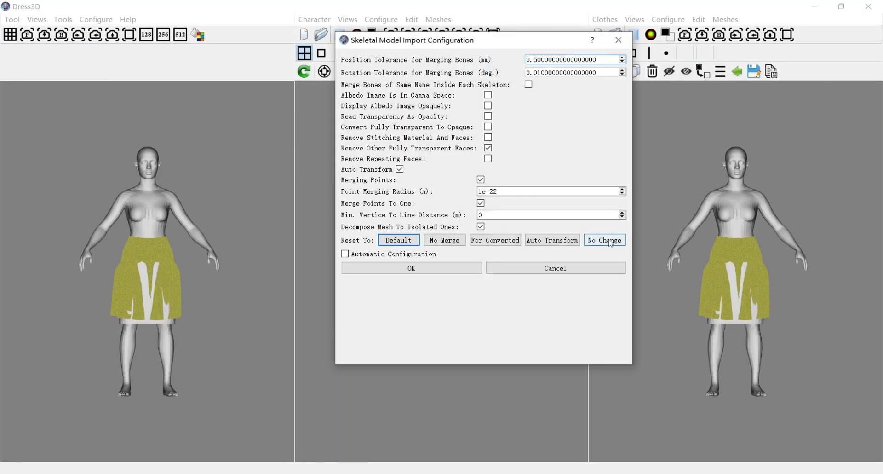
left_click(611, 244)
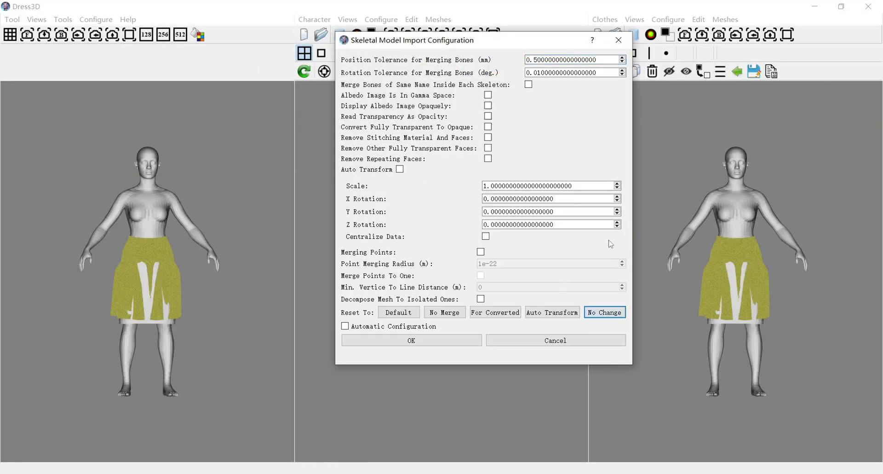
left_click(436, 340)
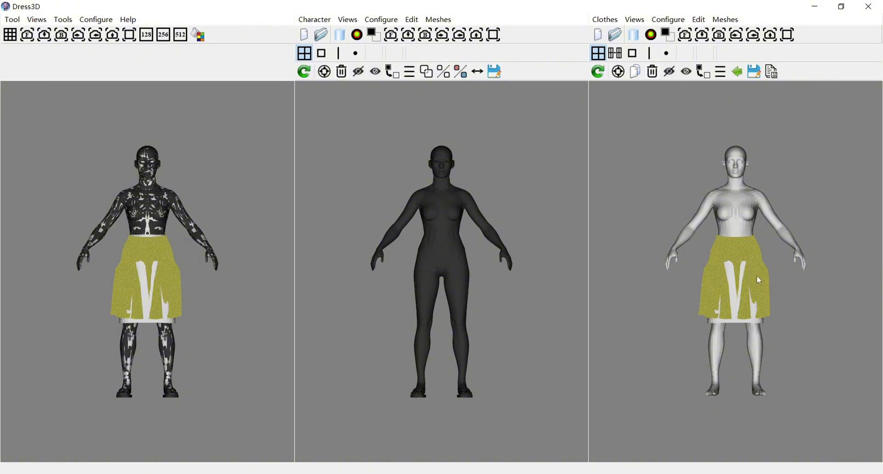
Step: Transfer the skirt from the Clothes view onto the skeletal character, and check its Render_Cloth entry in the character's mesh list
left_click(766, 284)
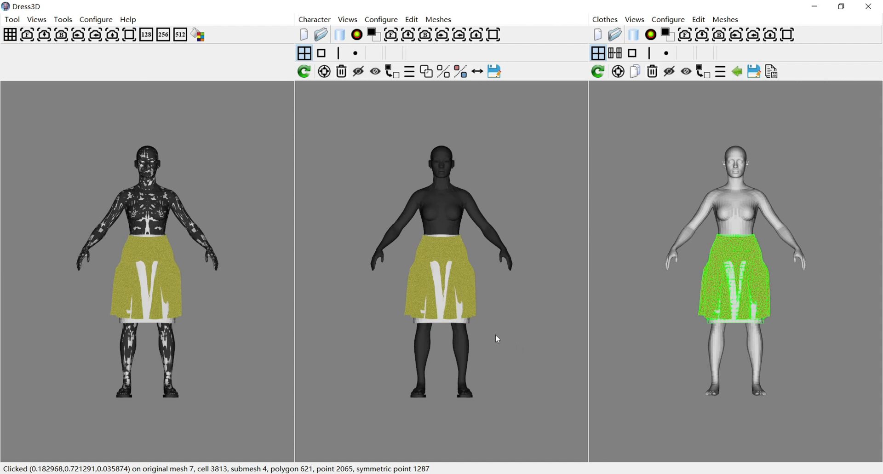
left_click(470, 289)
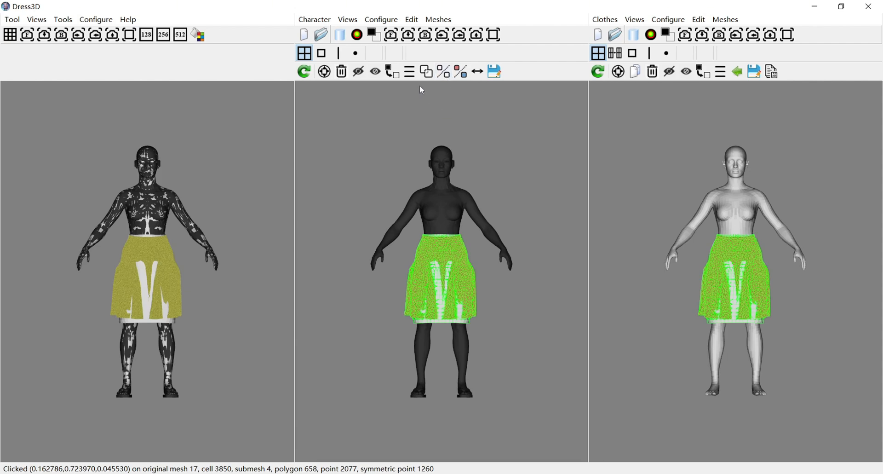
left_click(409, 72)
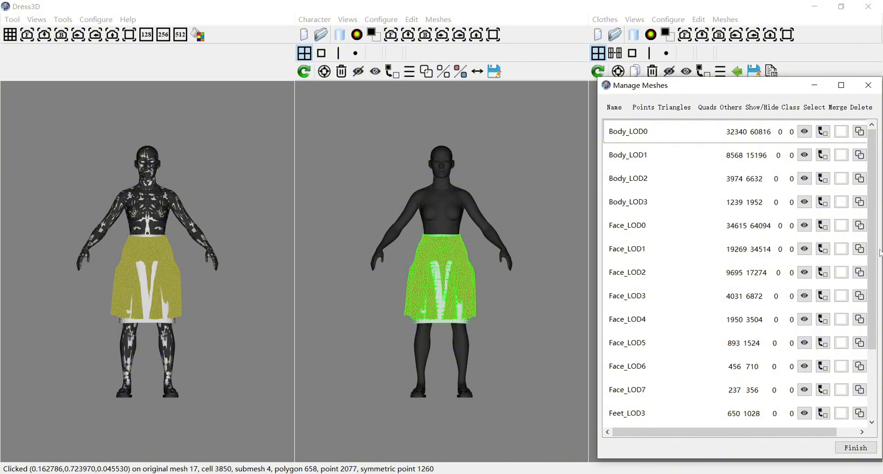
left_click_drag(873, 253, 874, 397)
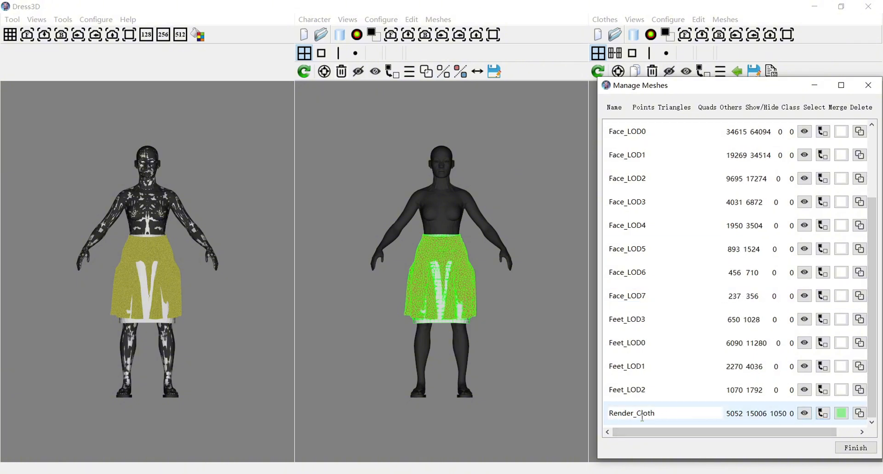
left_click(856, 448)
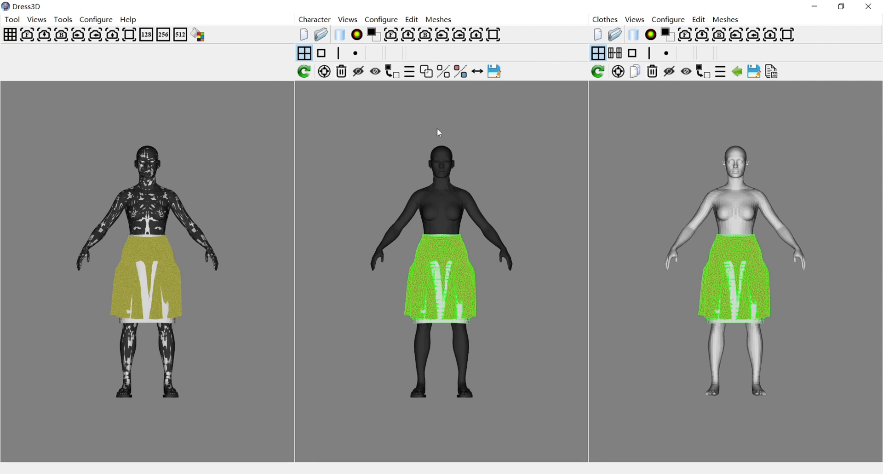
Step: Decompose the character's selected skirt mesh, removing its stitching faces, with point merging radius 1e-22 m and minimum vertex-to-line distance 0
left_click(444, 77)
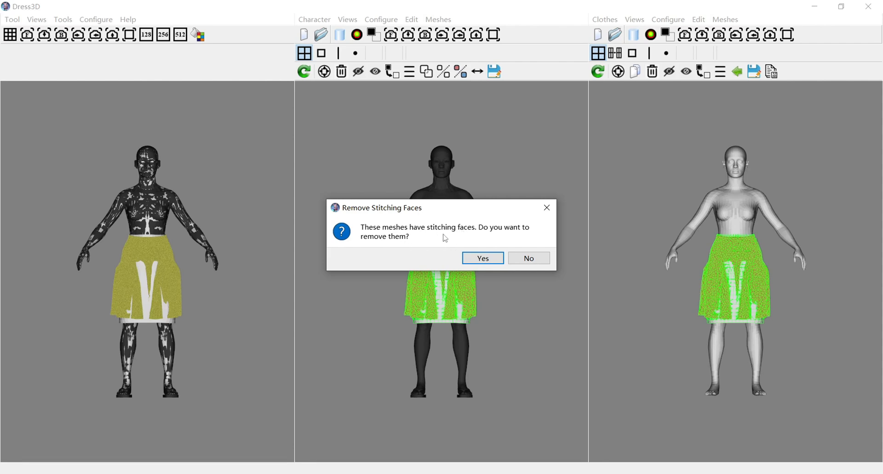
left_click(483, 259)
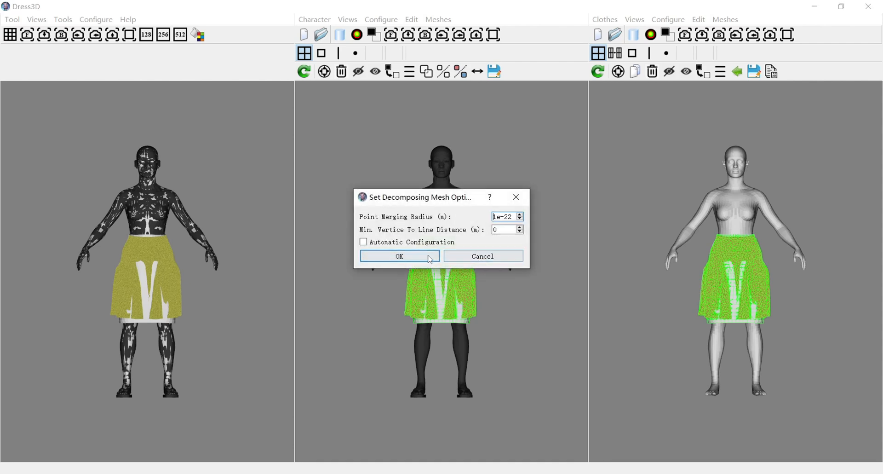
left_click(421, 261)
left_click(442, 263)
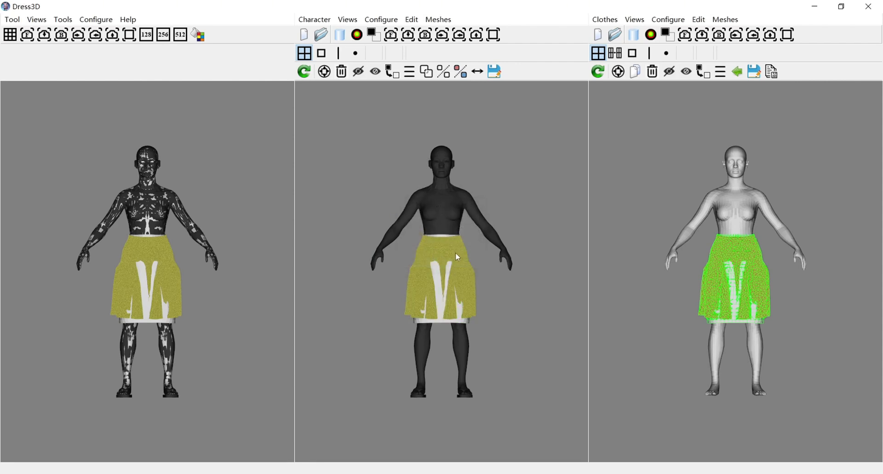
Step: Highlight Render_Cloth_0 and Render_Cloth_1 one at a time from the character's mesh list to identify the two skirt pieces
left_click(409, 71)
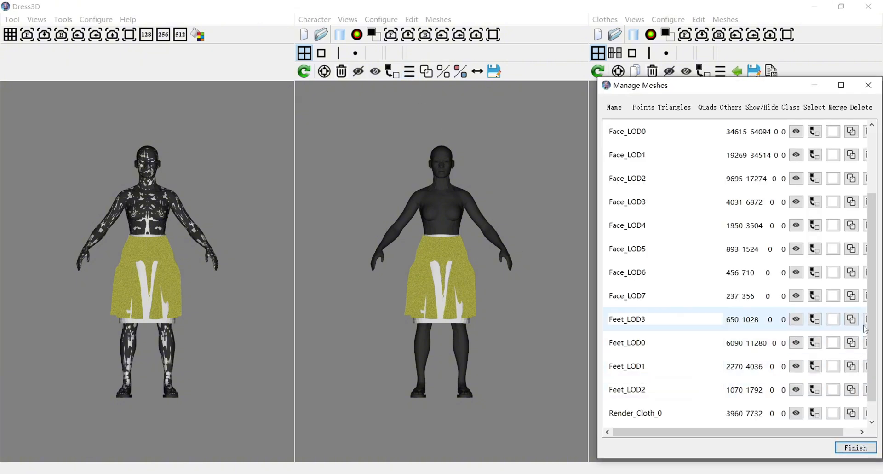
scroll(866, 328, "down", 1)
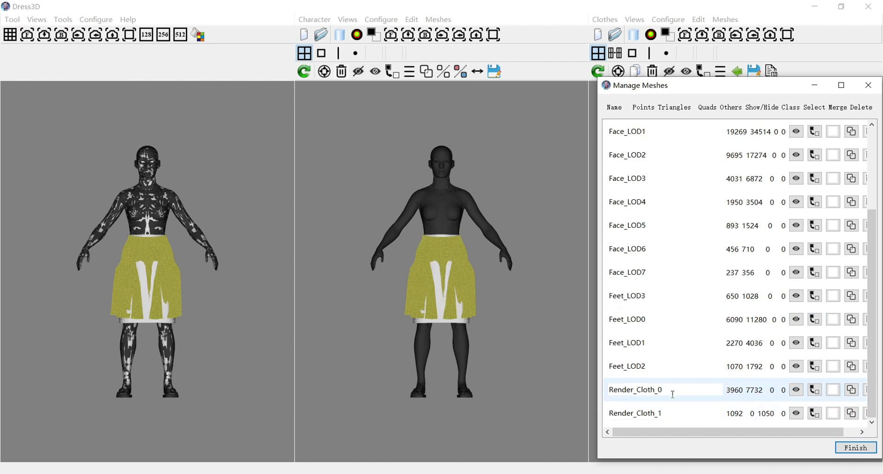
left_click(833, 390)
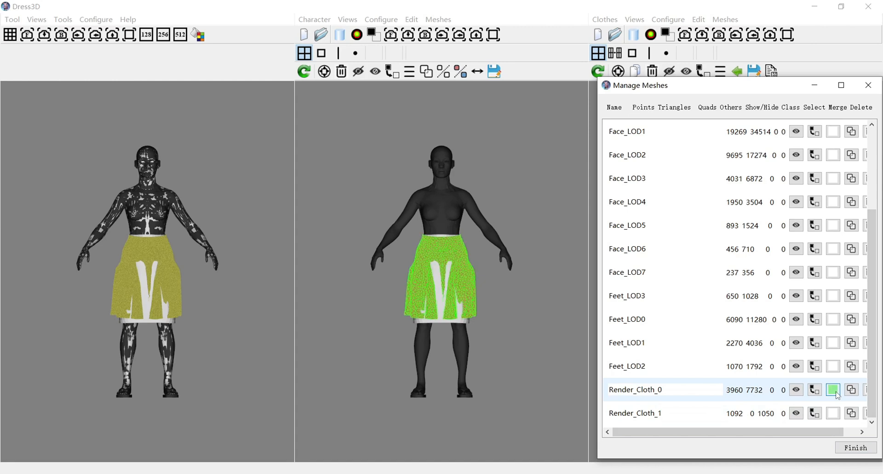
left_click(837, 392)
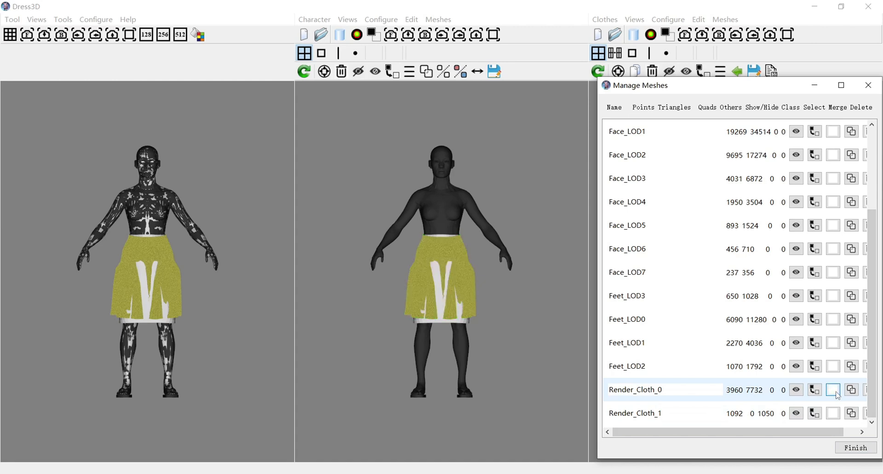
left_click(834, 414)
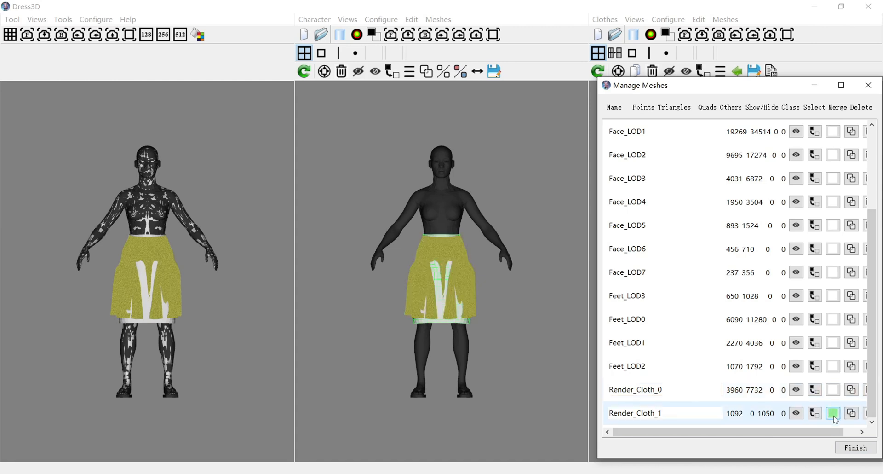
left_click(834, 414)
Step: Rename the mesh Render_Cloth_1 as Sim_Cloth and Render_Cloth_0 as Render_Cloth in the character's mesh list
left_click_drag(669, 411, 658, 414)
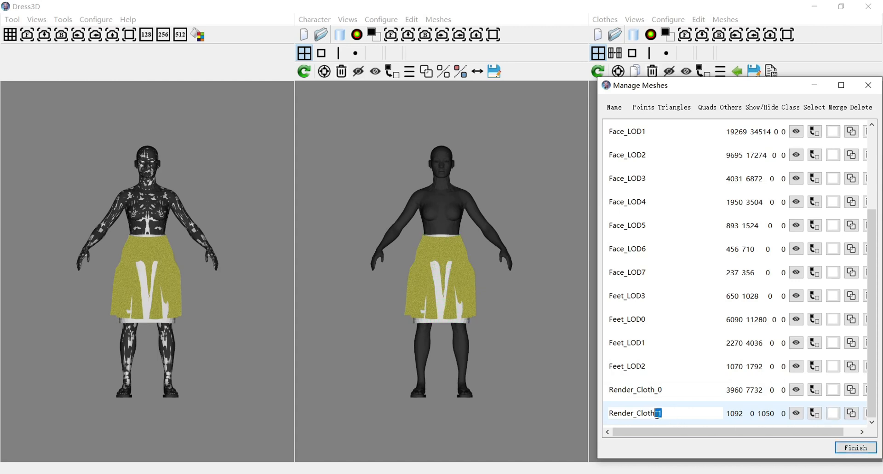
key("BackSpace")
left_click_drag(634, 414, 608, 418)
type("Sim_Cloth")
left_click(665, 389)
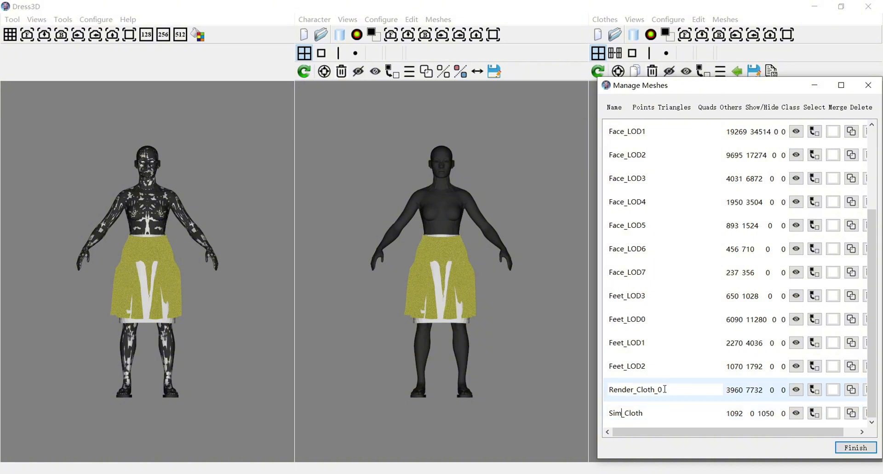
key("BackSpace")
key("BackSpace")
left_click(706, 417)
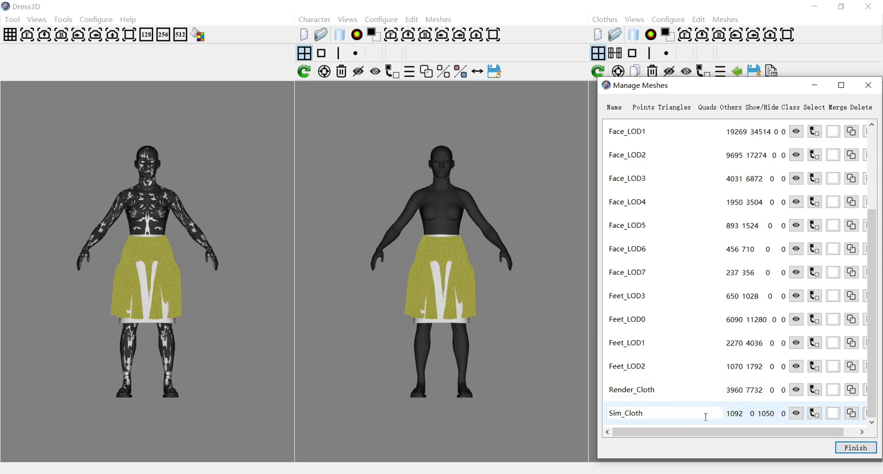
left_click(835, 392)
left_click(835, 392)
left_click(833, 412)
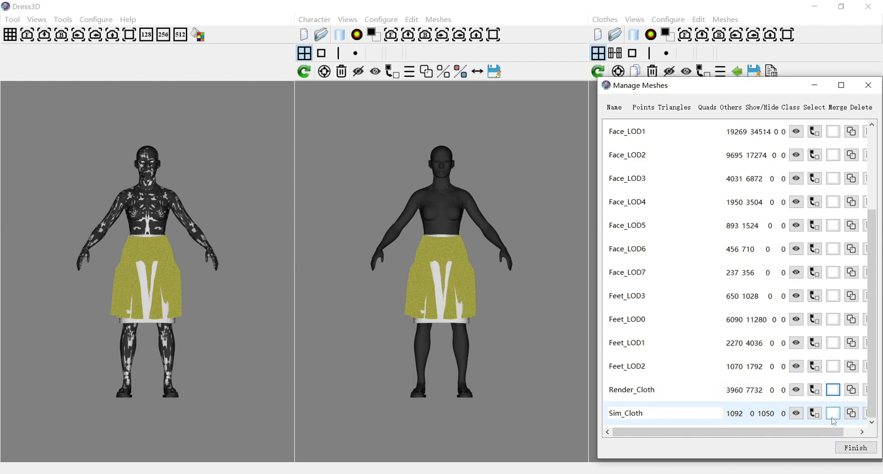
left_click(833, 414)
left_click(860, 448)
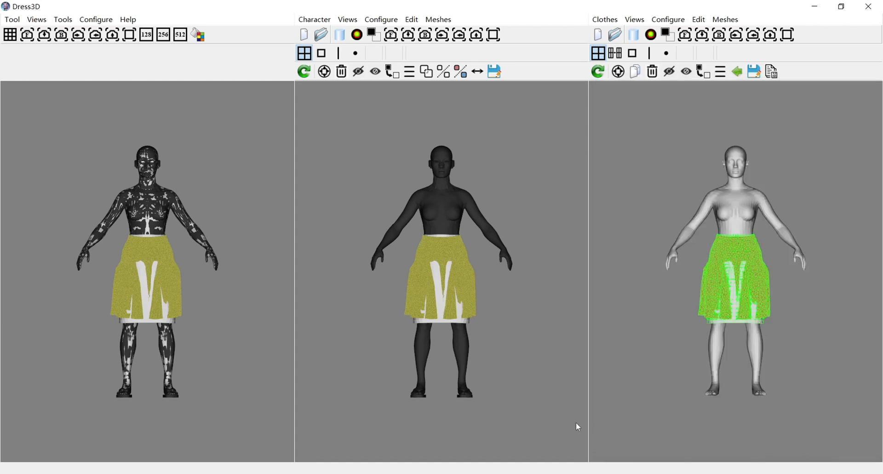
Step: Export the character's render skirt over Render_Cloth.fbx in Method_2_Output's Models folder as binary FBX 2020, retargeted to Unreal Engine 5, and clear the selection
left_click(472, 283)
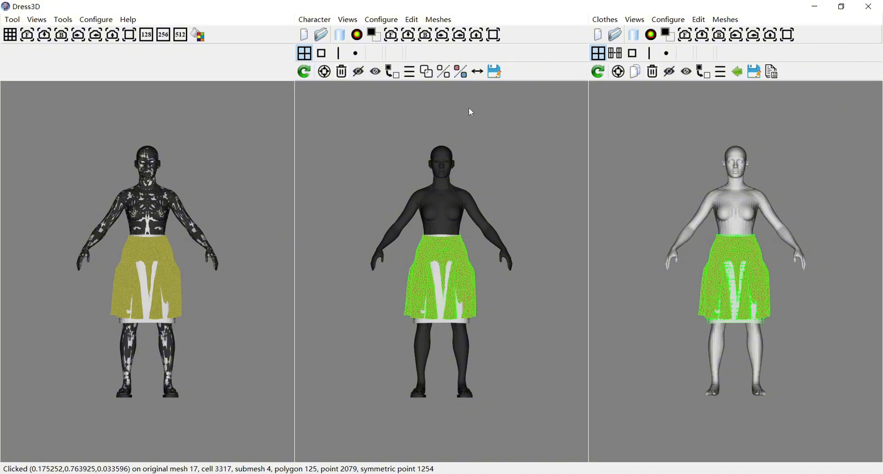
left_click(499, 76)
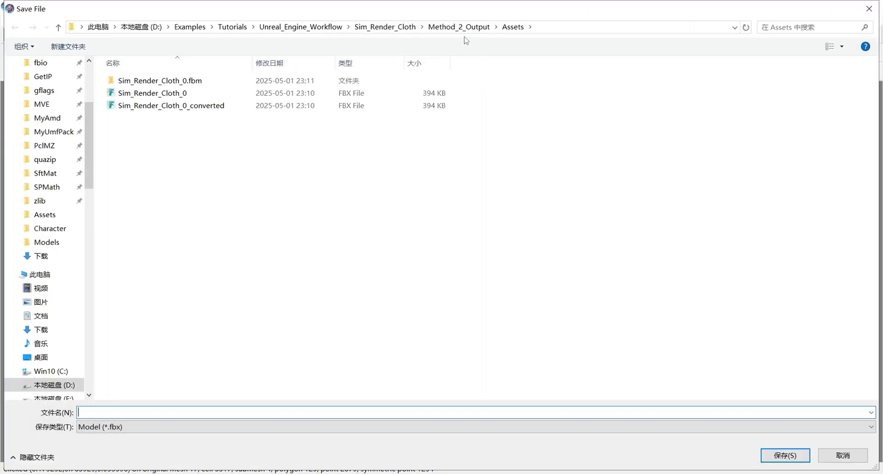
left_click(442, 28)
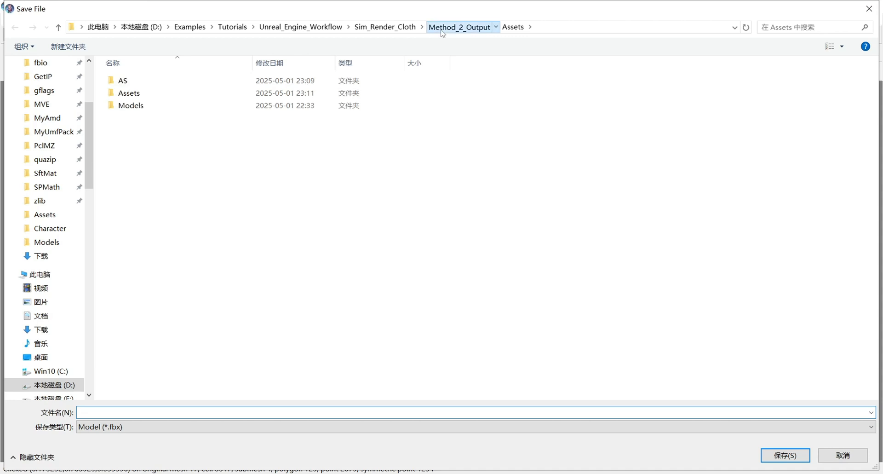
double_click(150, 106)
left_click(164, 81)
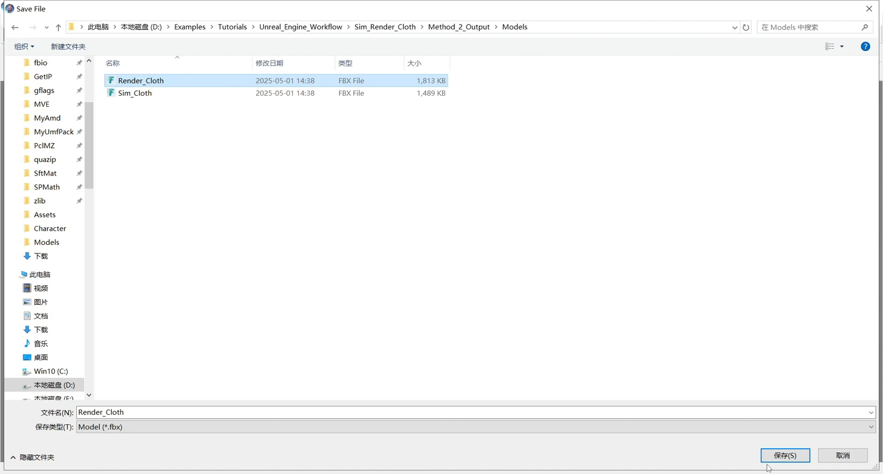
left_click(803, 455)
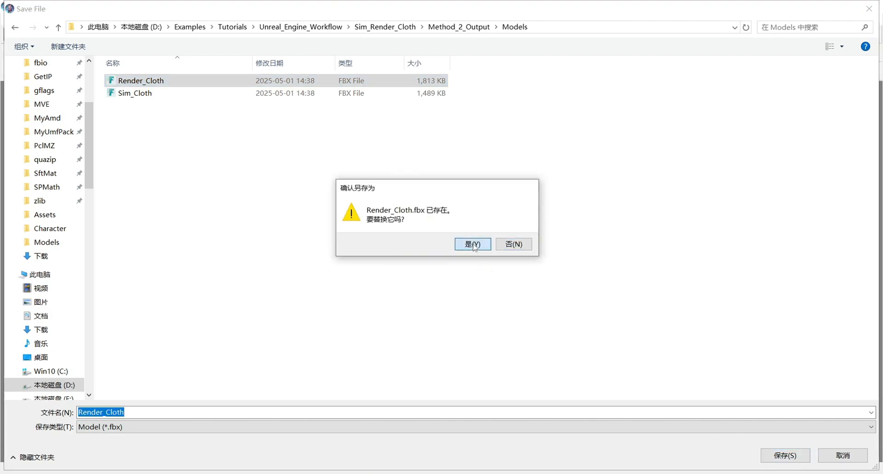
left_click(474, 244)
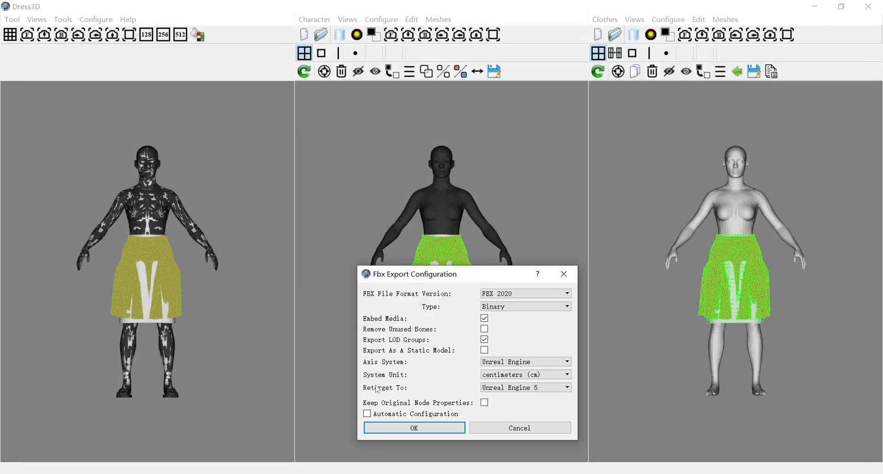
left_click(410, 427)
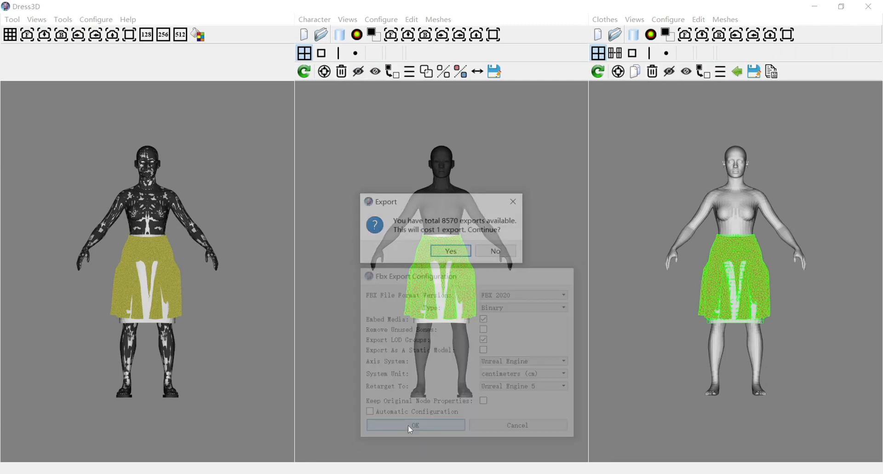
left_click(449, 250)
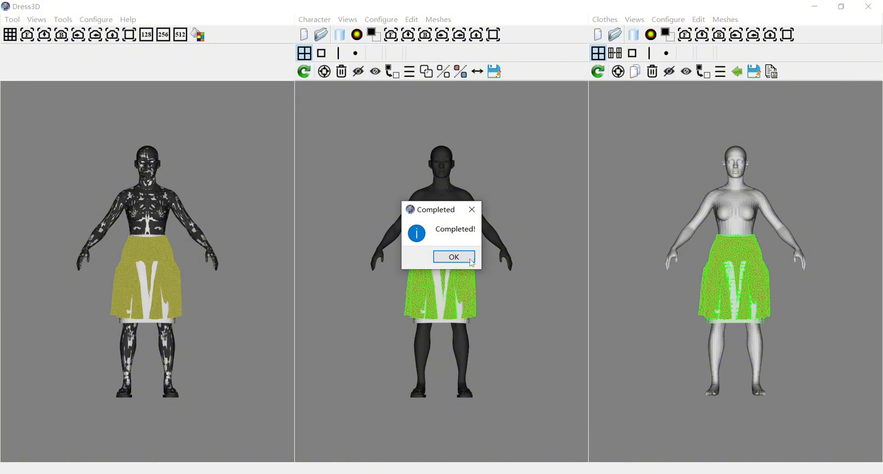
left_click(454, 258)
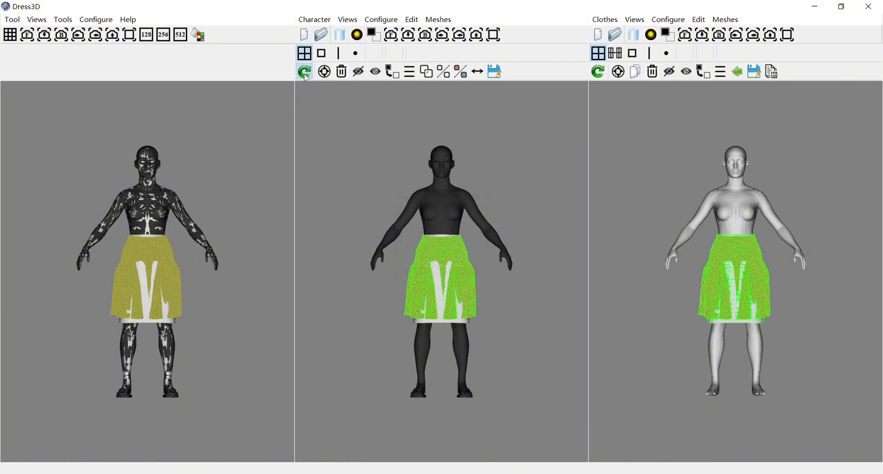
left_click(305, 72)
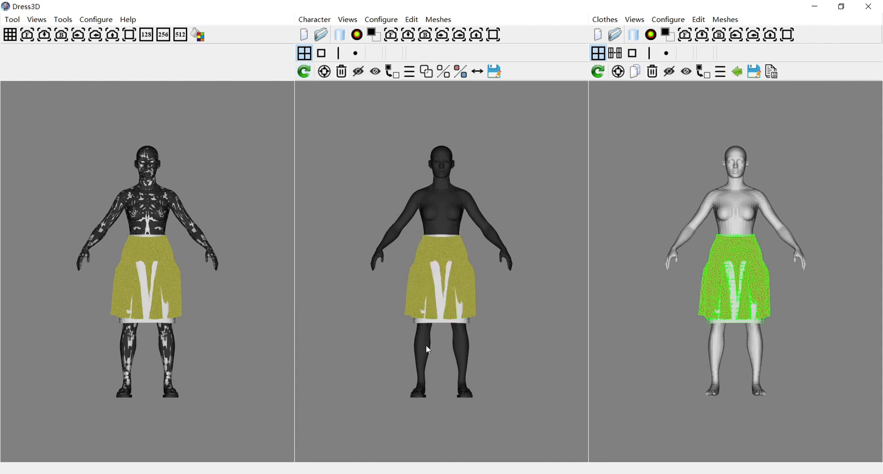
Step: Export the character's Sim_Cloth mesh over Sim_Cloth.fbx in Method_2_Output's Models folder as binary FBX 2020, retargeted to Unreal Engine 5
left_click(437, 324)
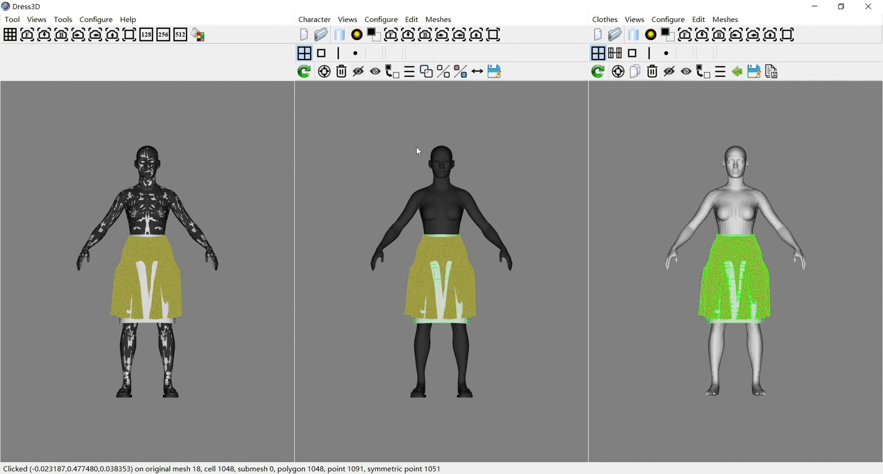
left_click(411, 72)
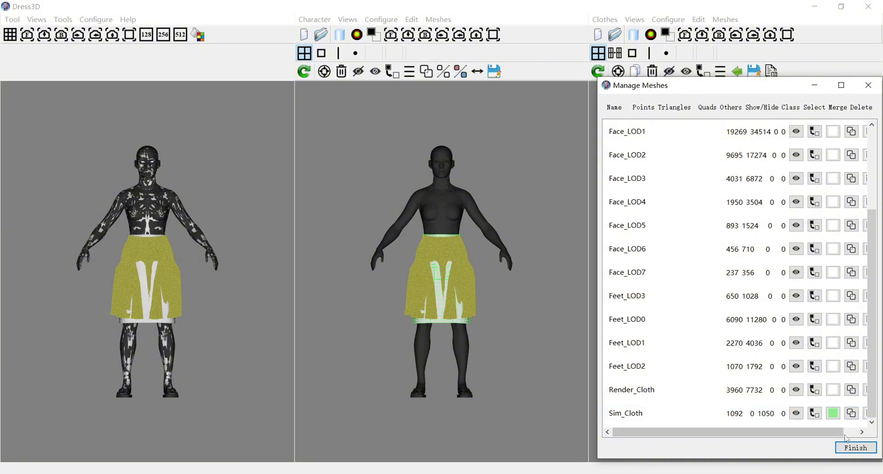
left_click(855, 447)
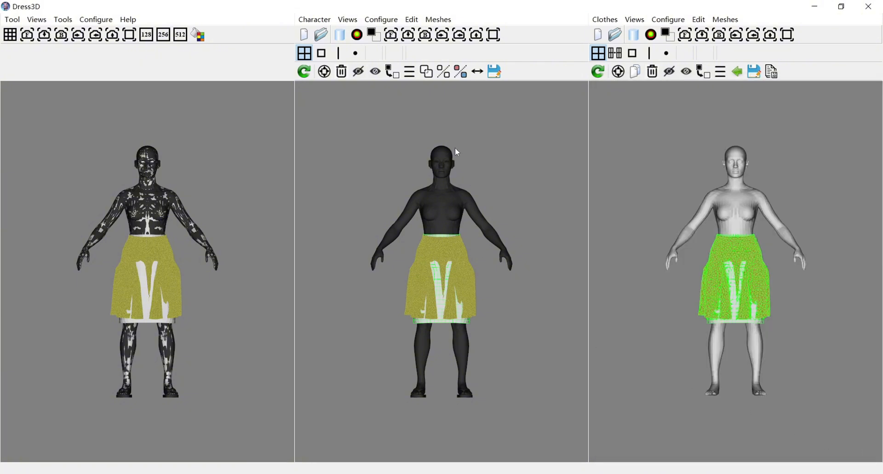
left_click(495, 71)
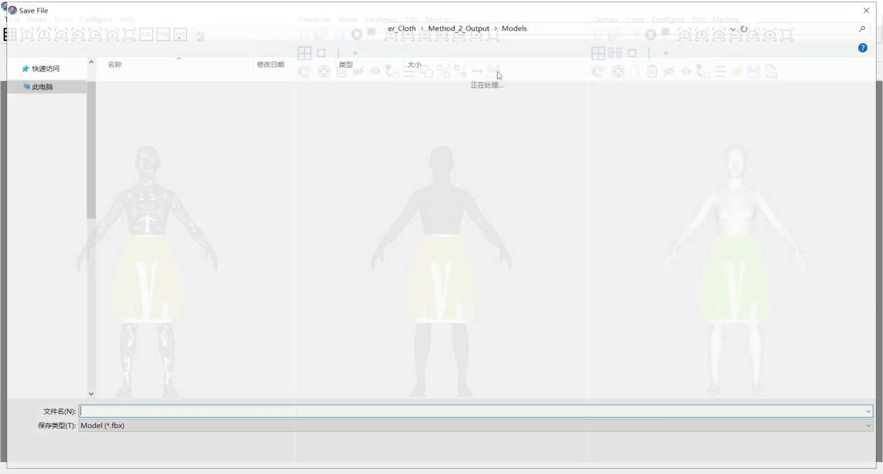
left_click(154, 93)
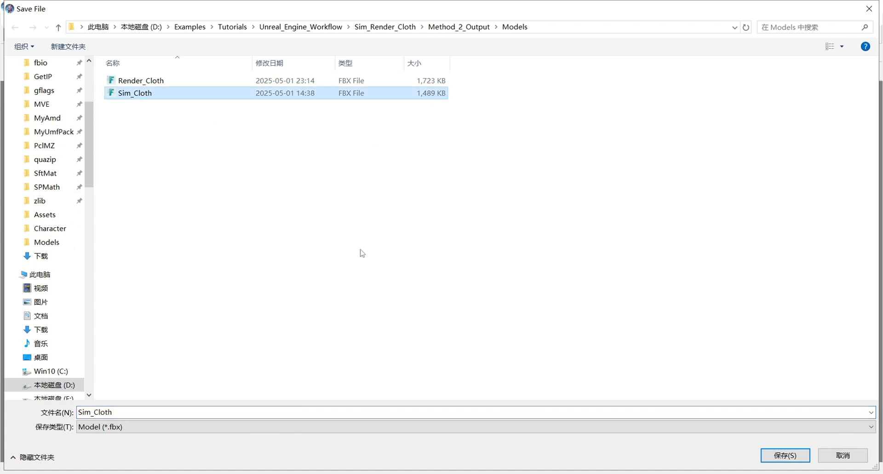
left_click(785, 455)
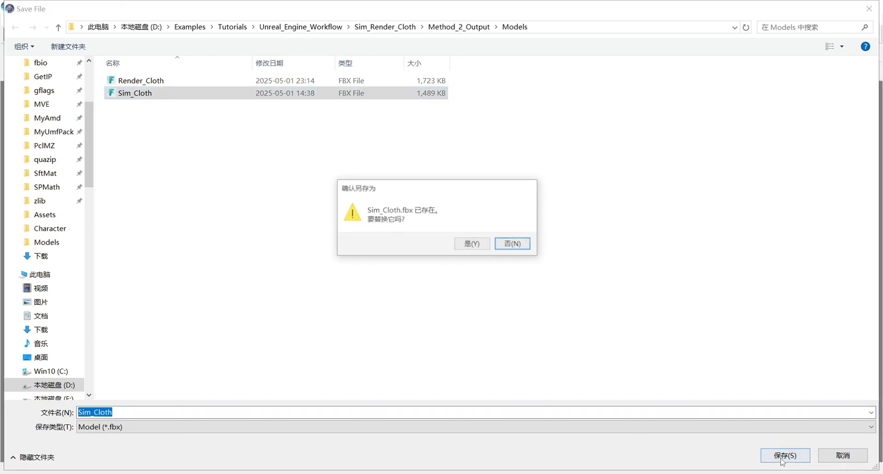
left_click(473, 244)
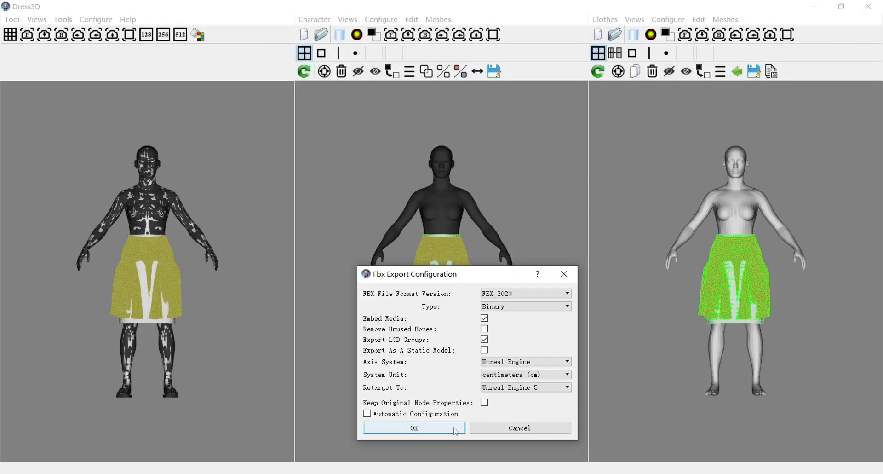
left_click(456, 428)
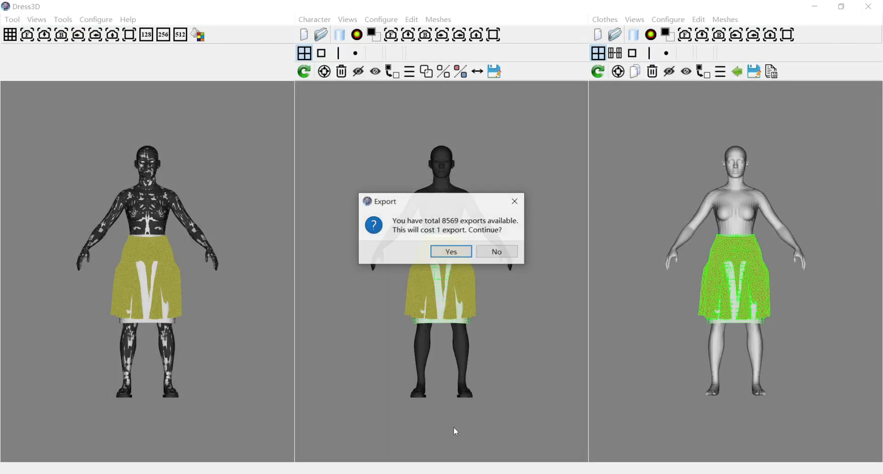
left_click(452, 252)
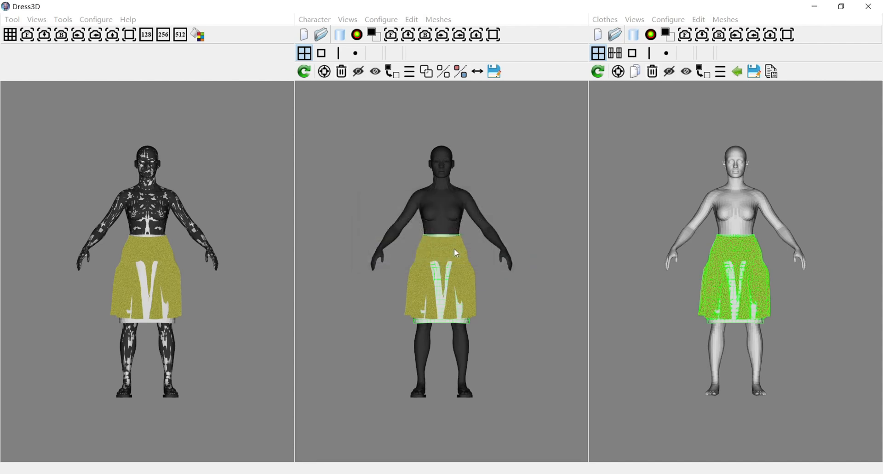
left_click(460, 256)
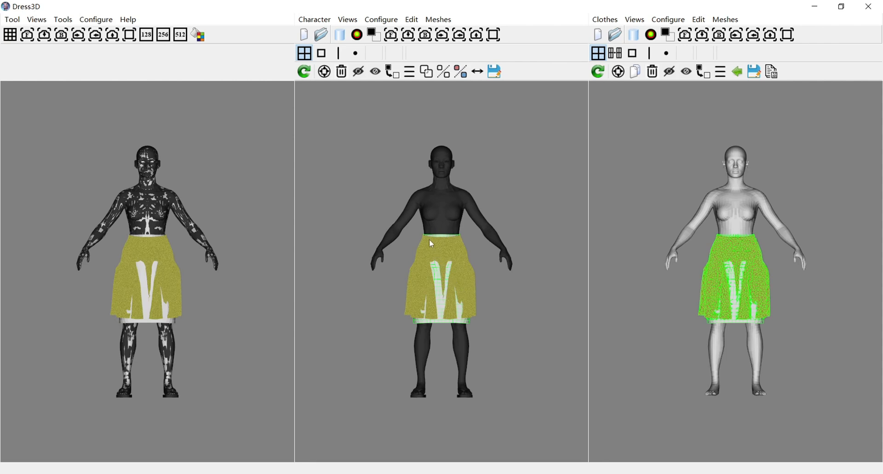
Step: Switch to the Cloth Convertor tool, clearing the current Dress3D results
left_click(13, 20)
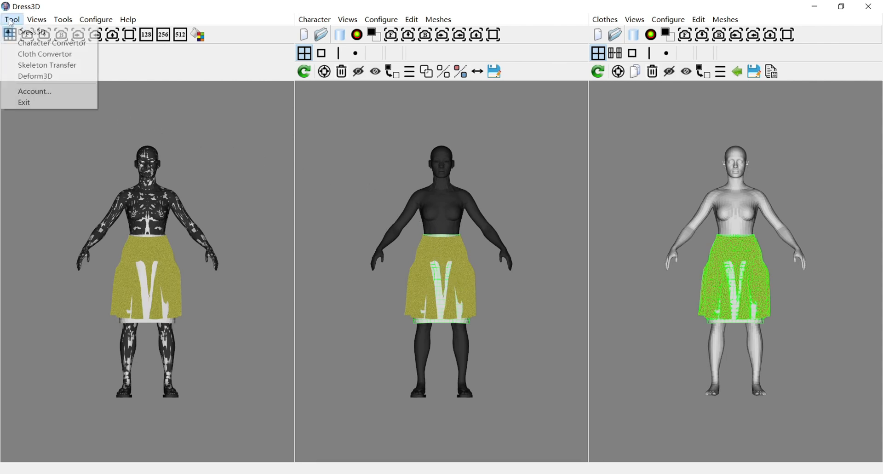
left_click(47, 58)
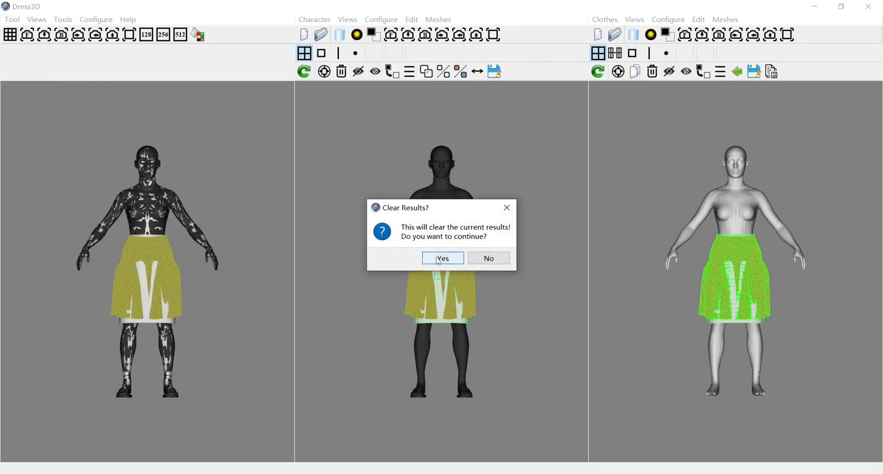
left_click(442, 259)
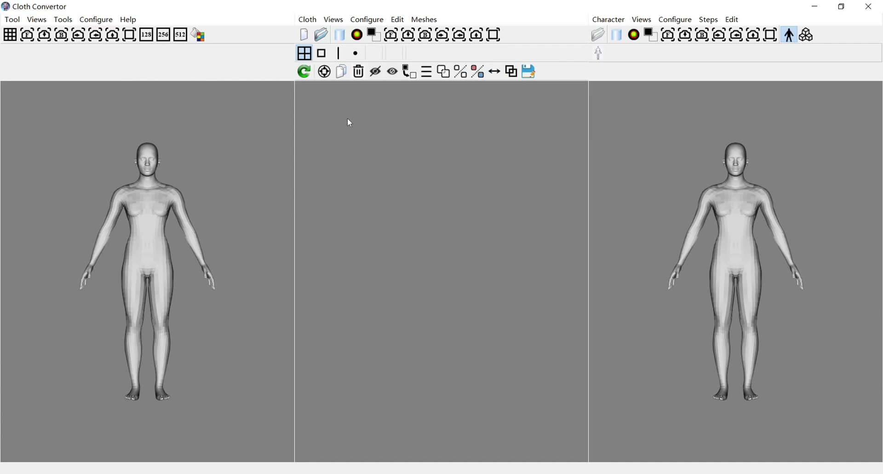
Step: Import Body_Sim_Render_Cloth.fbx from Input's Models folder as a static cloth model with the No Change settings and review its mesh list
left_click(321, 36)
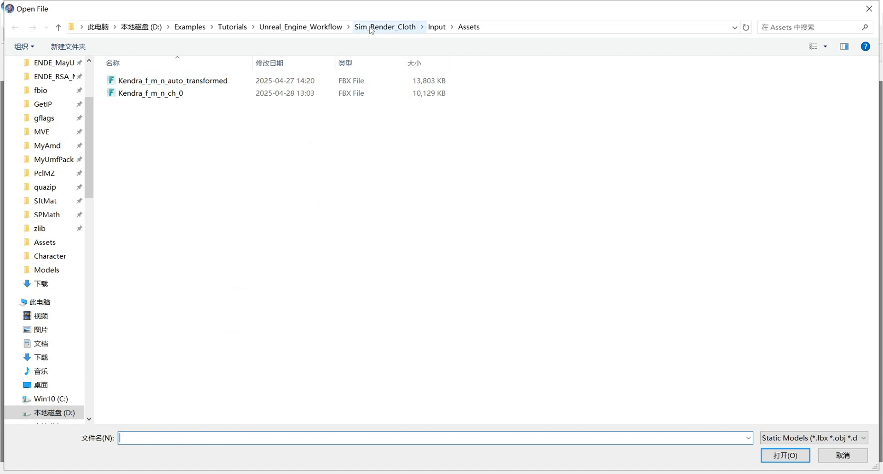
left_click(371, 28)
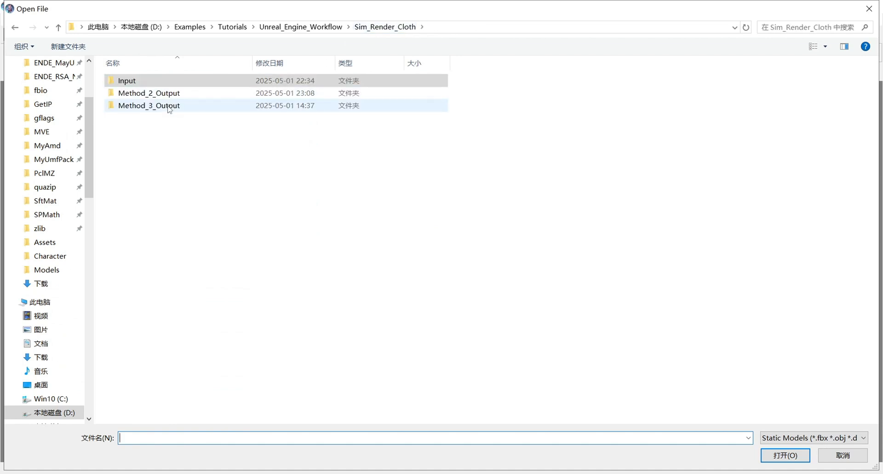
double_click(154, 82)
double_click(155, 94)
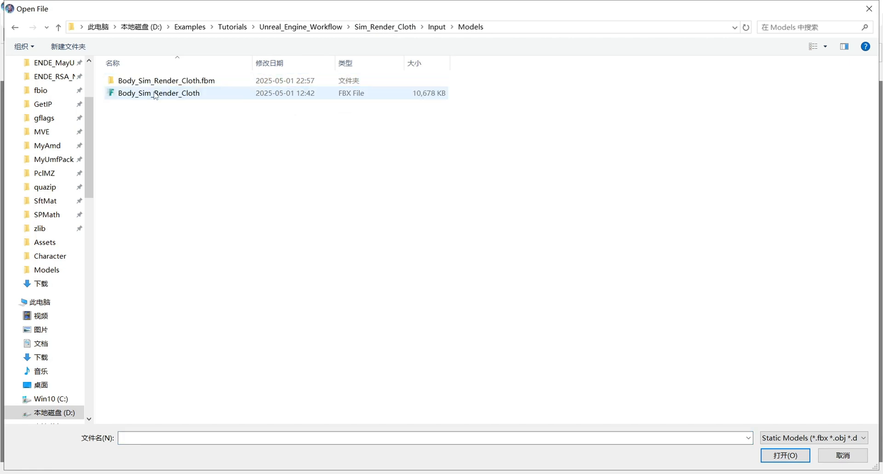
left_click(146, 94)
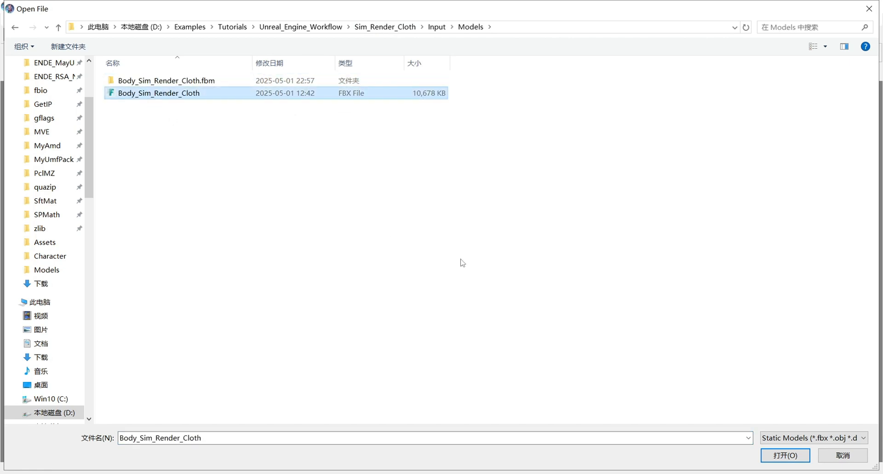
left_click(785, 455)
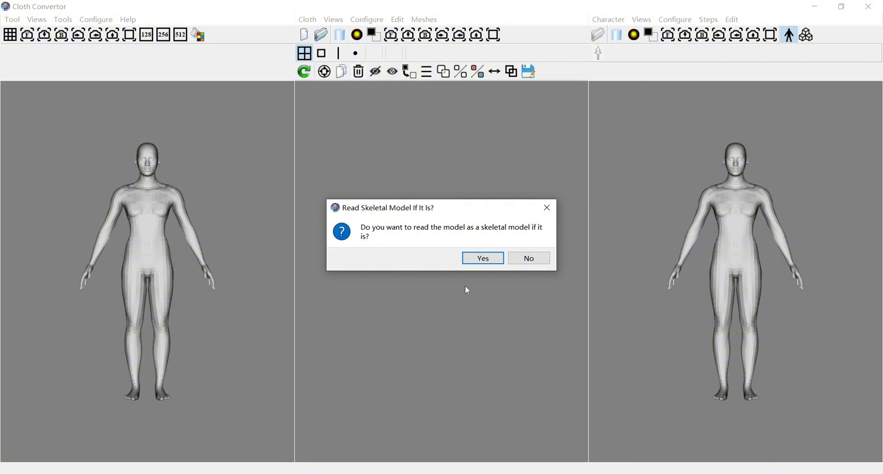
left_click(529, 258)
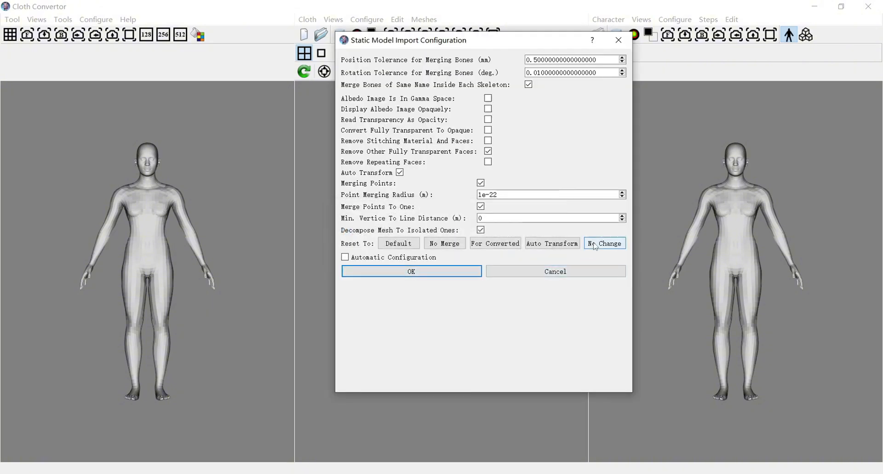
left_click(450, 380)
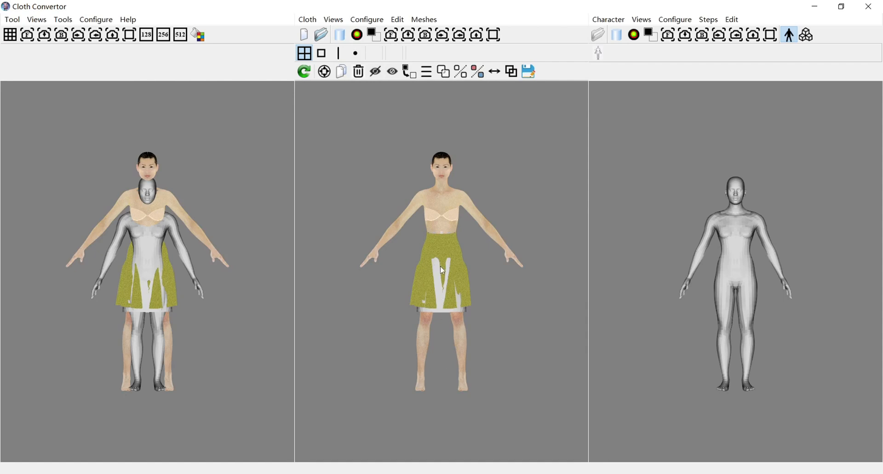
left_click(426, 71)
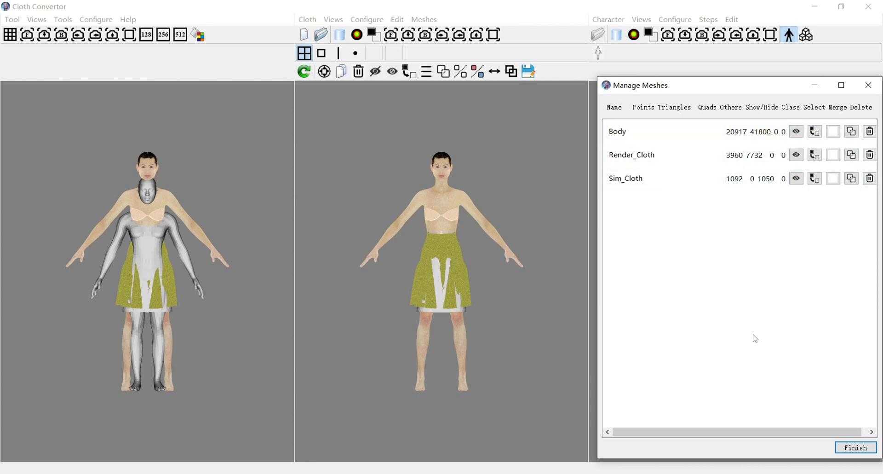
left_click(855, 449)
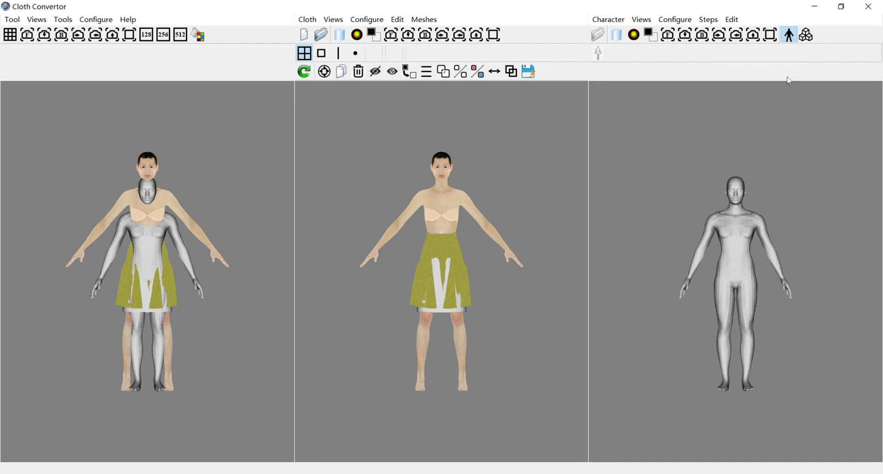
Step: Switch the character side to shape mode and load Body.as from Method_2_Output's AS folder as the character shape
left_click(809, 36)
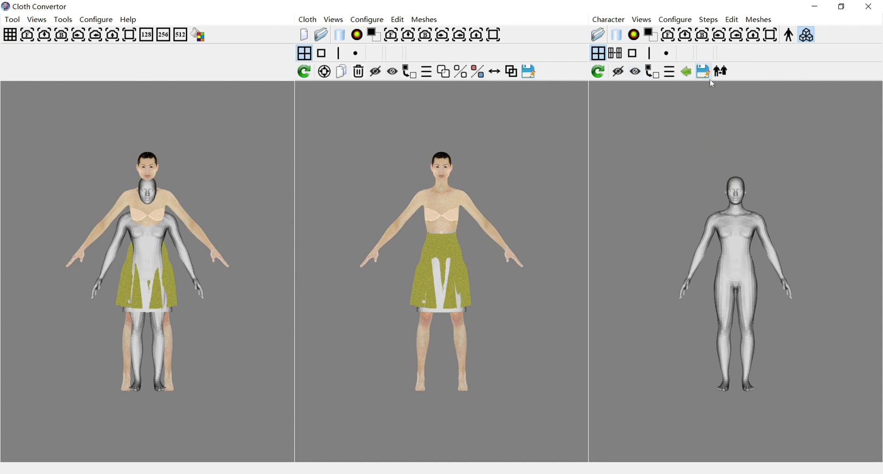
left_click(598, 36)
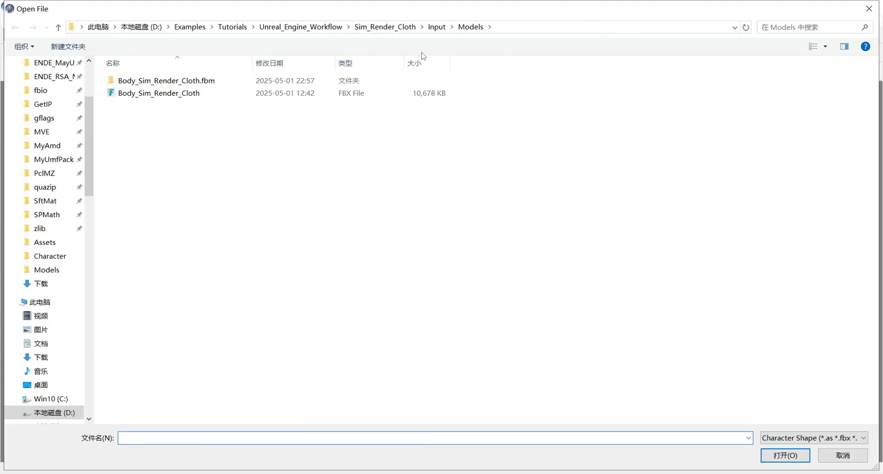
left_click(399, 27)
left_click(197, 97)
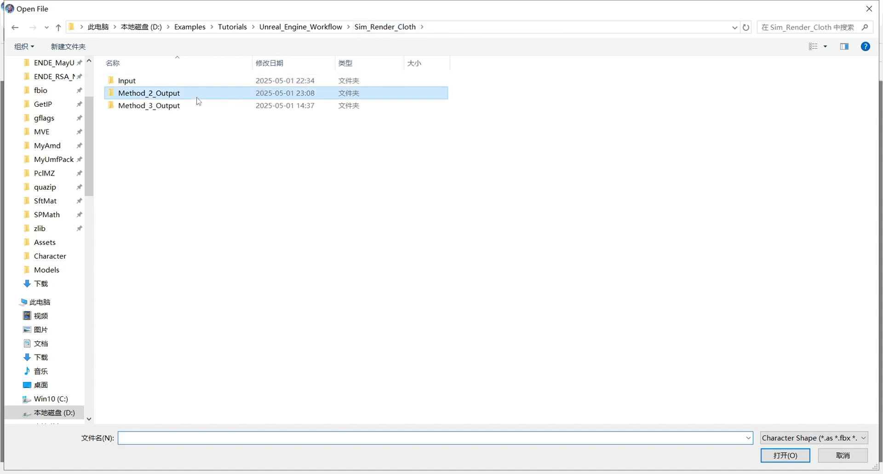
double_click(197, 97)
double_click(136, 83)
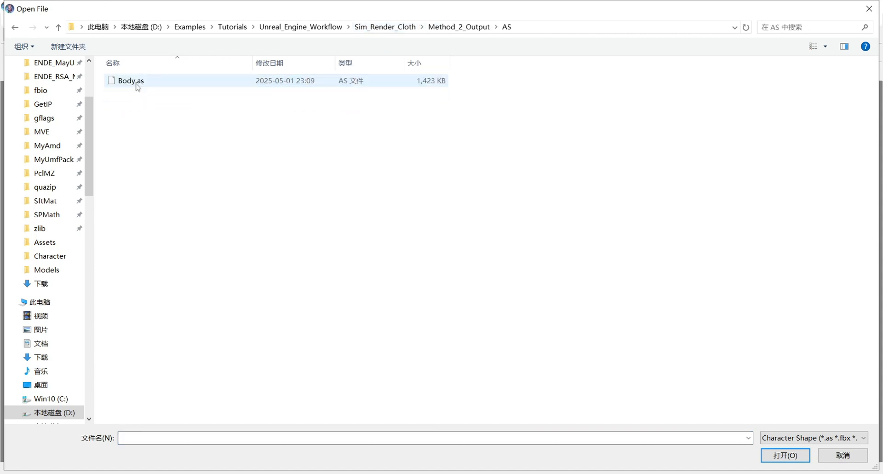
left_click(137, 86)
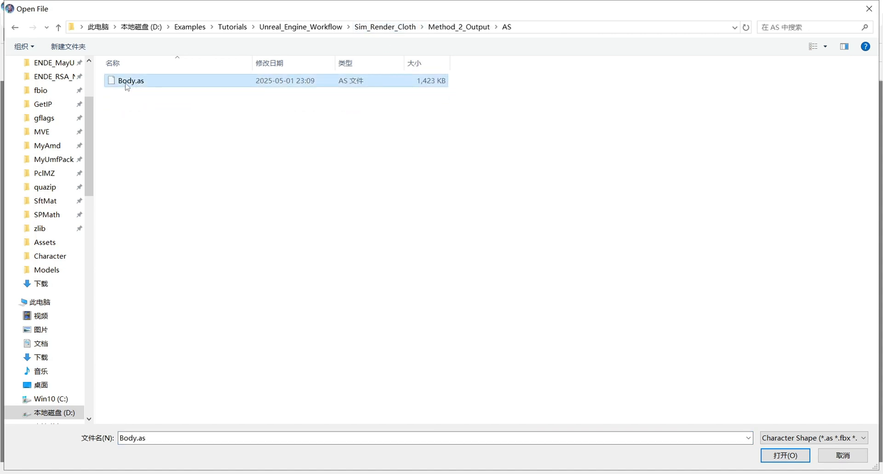
left_click(779, 458)
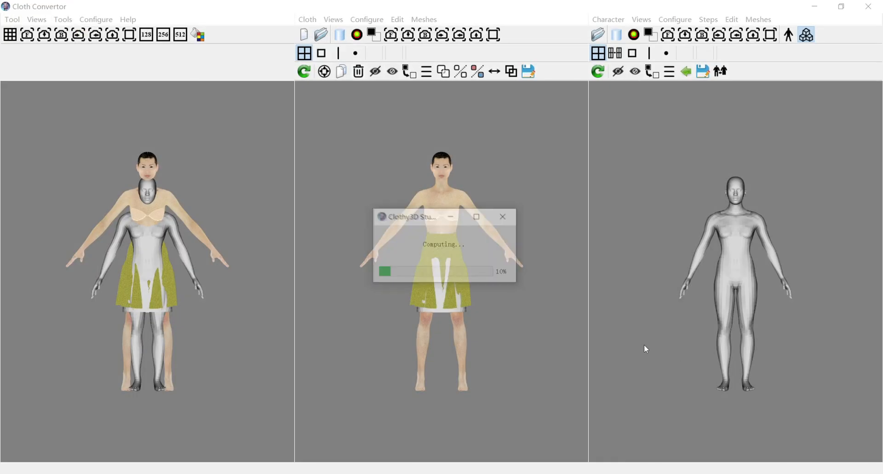
left_click(451, 259)
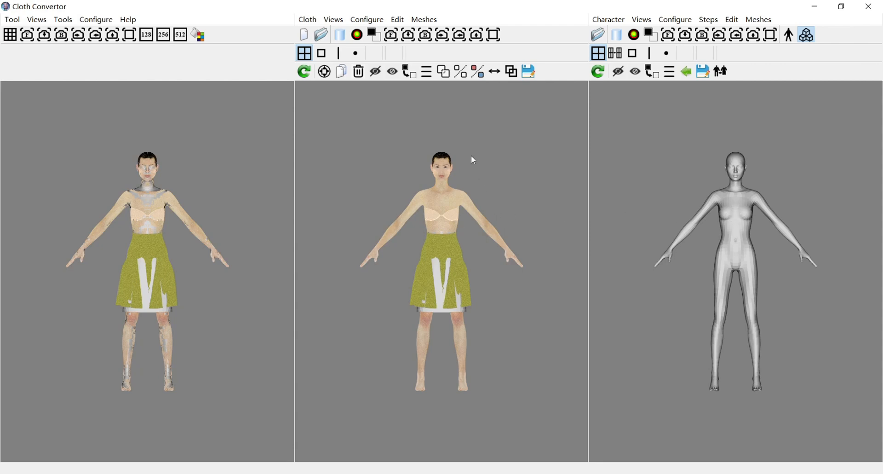
Step: Delete the Body mesh from the imported cloth model, keeping only the two skirt meshes
left_click(456, 205)
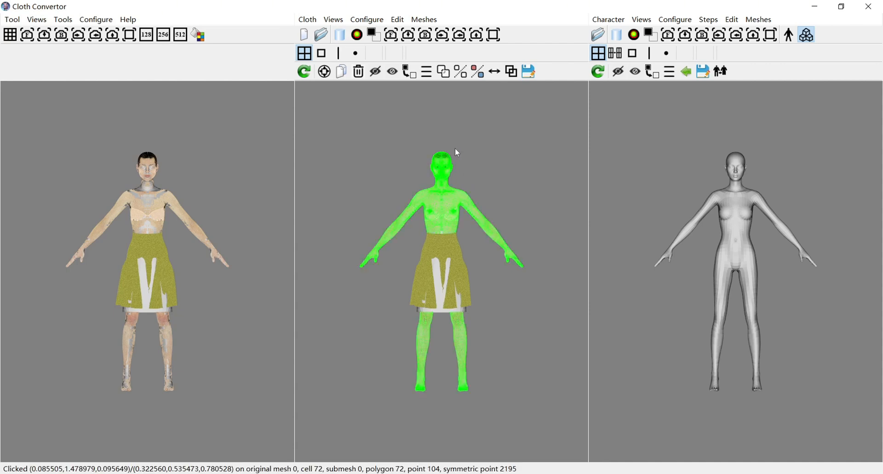
left_click(360, 72)
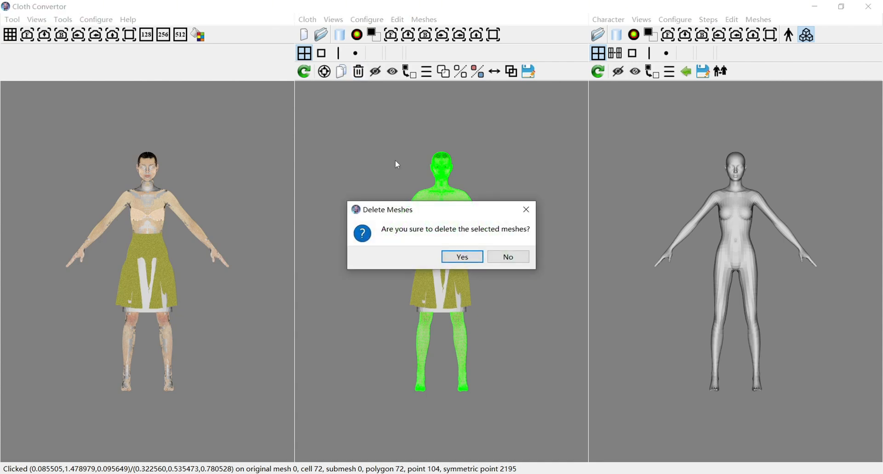
left_click(466, 260)
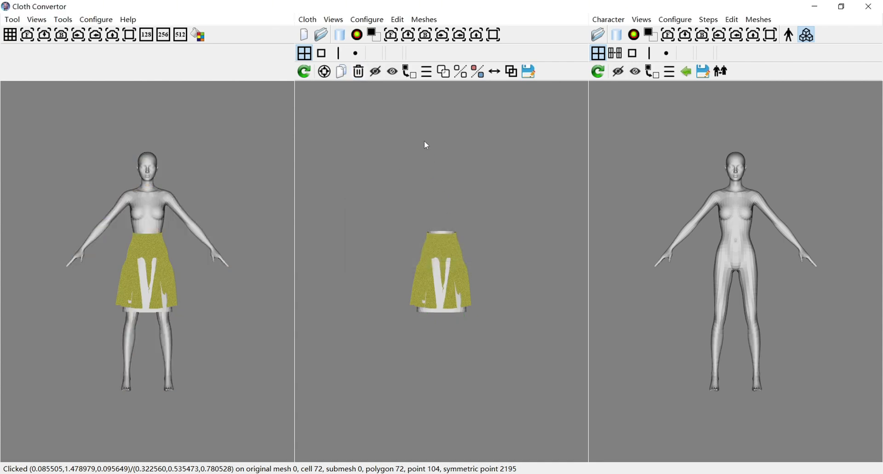
Step: Highlight Sim_Cloth and Render_Cloth one at a time from the cloth model's mesh list to identify the two skirt pieces
left_click(427, 75)
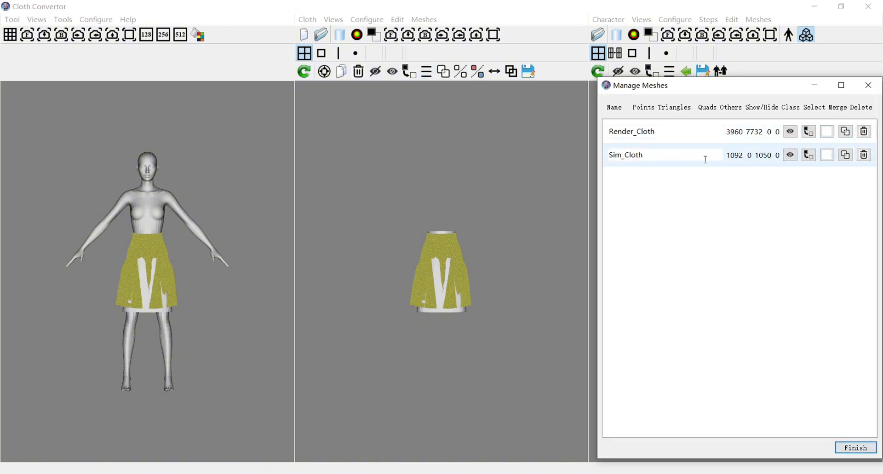
left_click(830, 160)
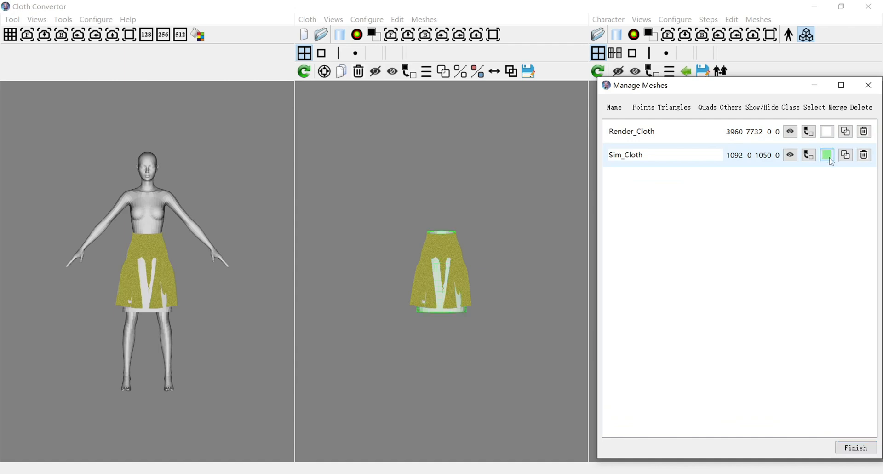
left_click(828, 132)
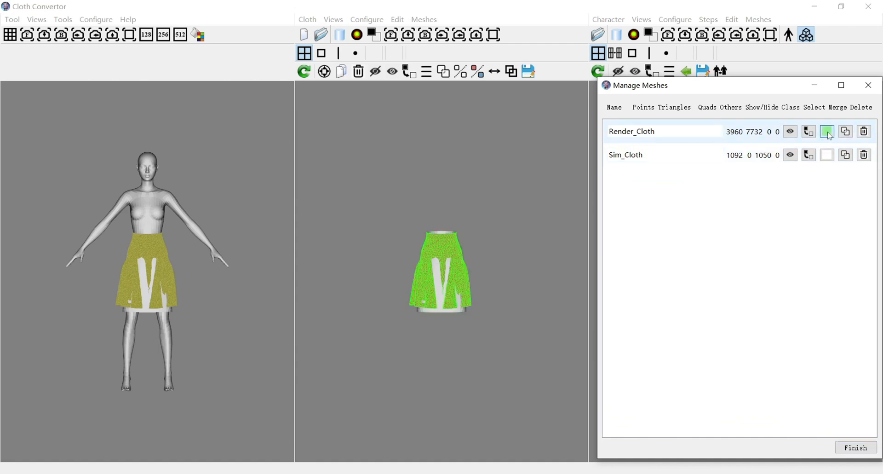
Step: Move Render_Cloth to the cloth side's other view, keeping Sim_Cloth in the current one, and check both views
left_click(829, 133)
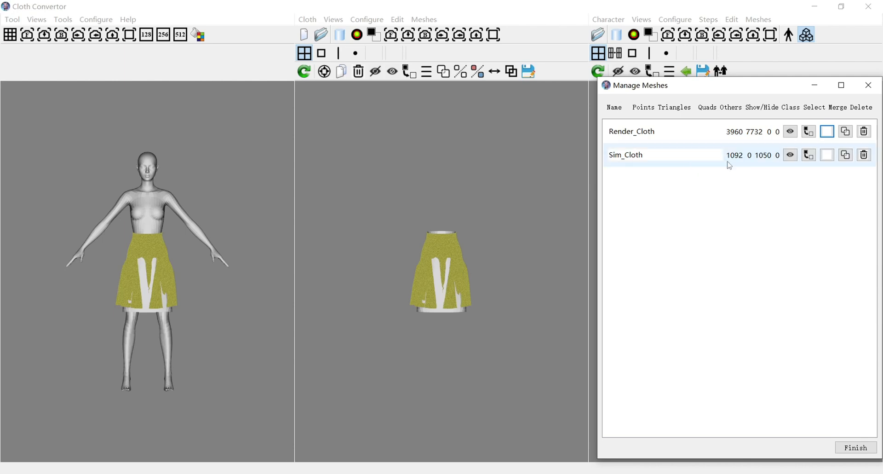
left_click(829, 132)
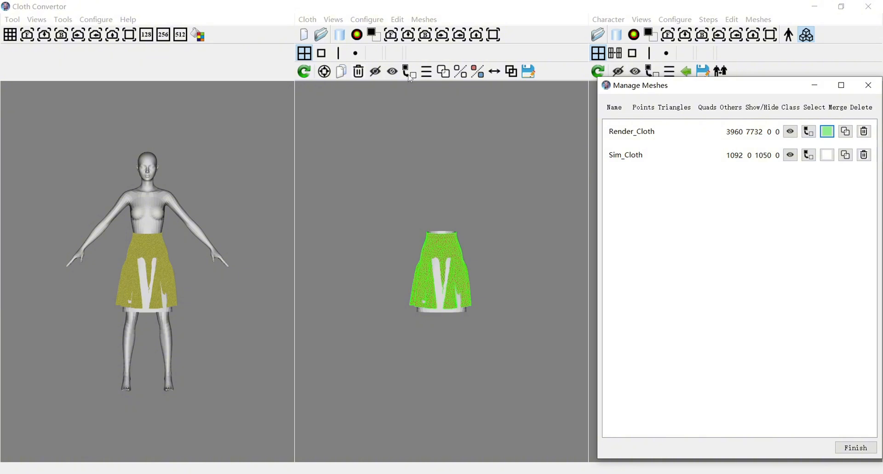
left_click(812, 135)
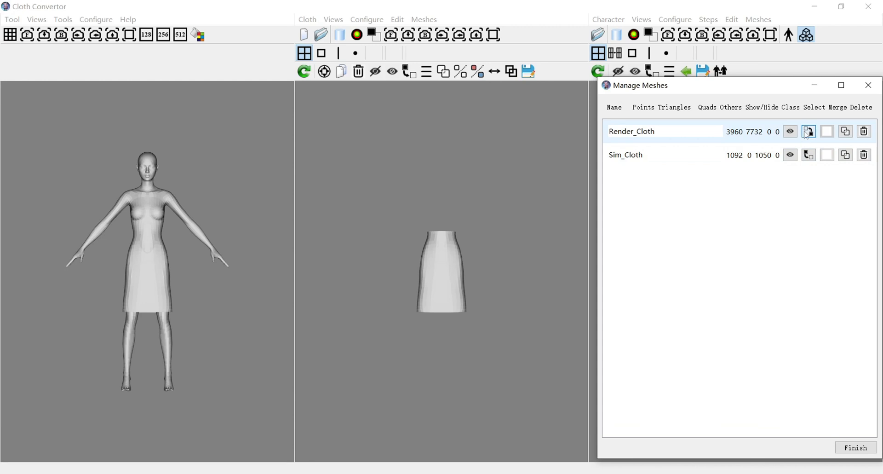
left_click(865, 449)
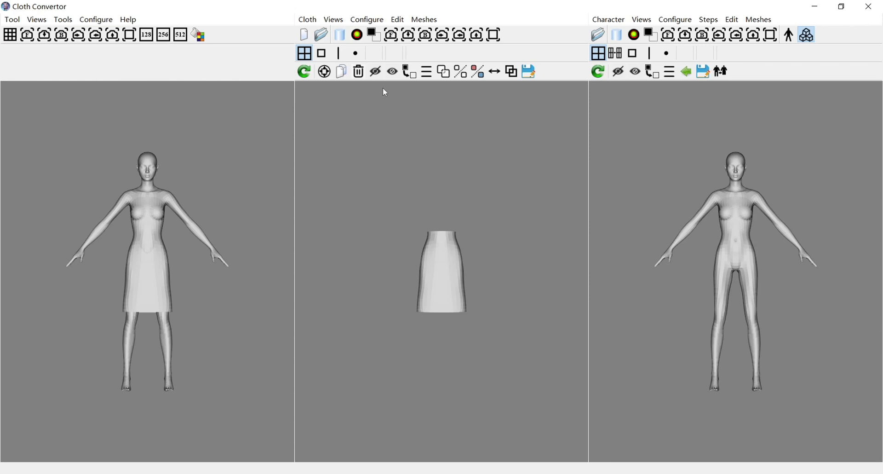
left_click(375, 35)
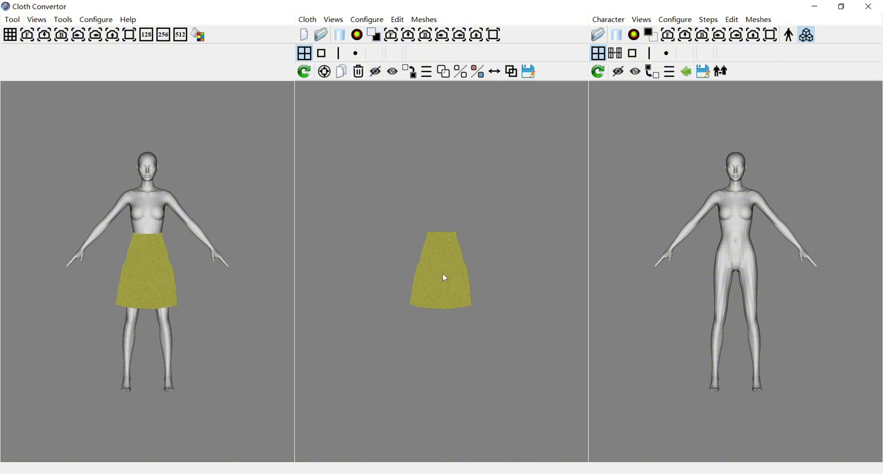
left_click(375, 35)
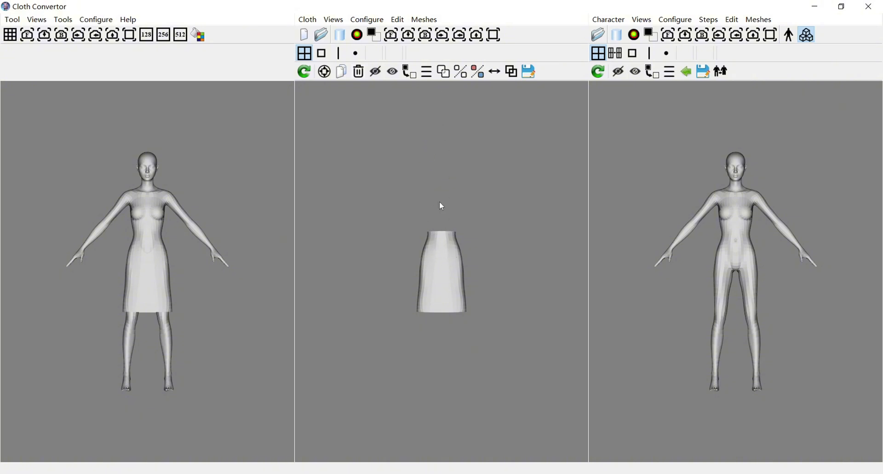
Step: Merge the simulation skirt into one isolated stitched mesh with 0.0001 m radius and line distance, and check the render cloth's view
left_click(444, 72)
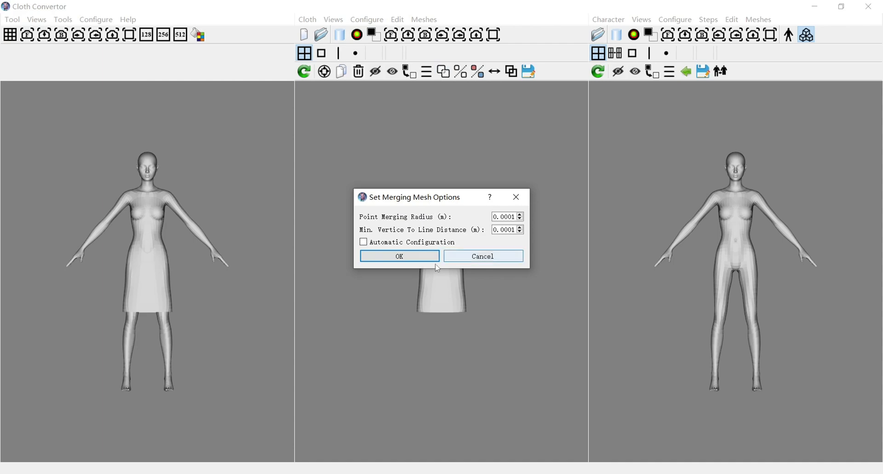
left_click(419, 258)
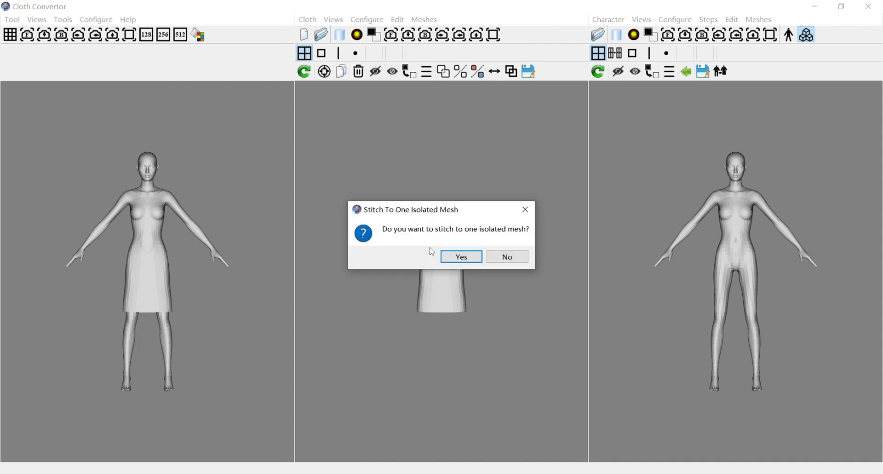
left_click(461, 257)
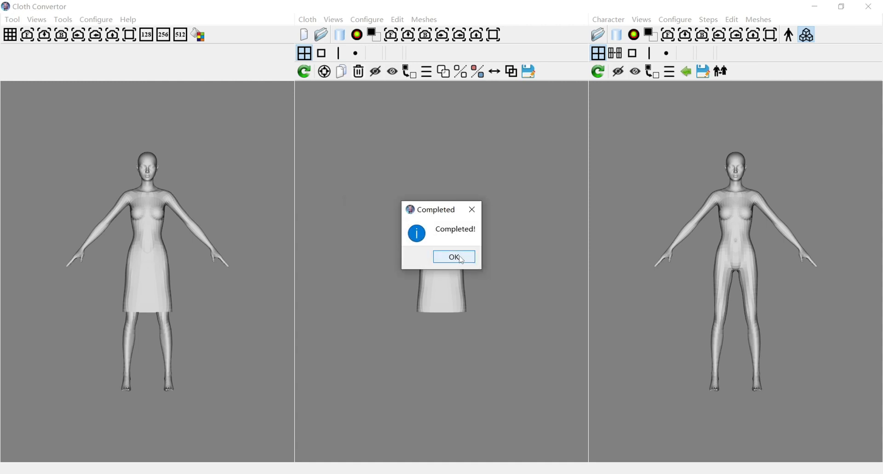
left_click(461, 259)
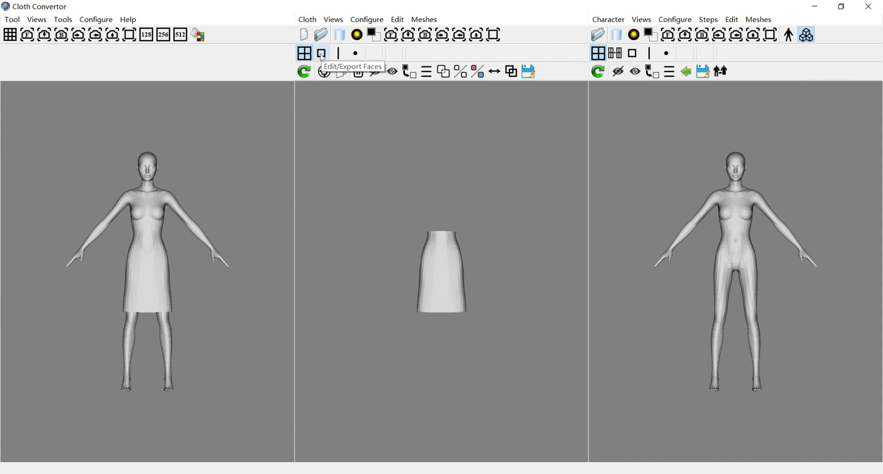
left_click(374, 36)
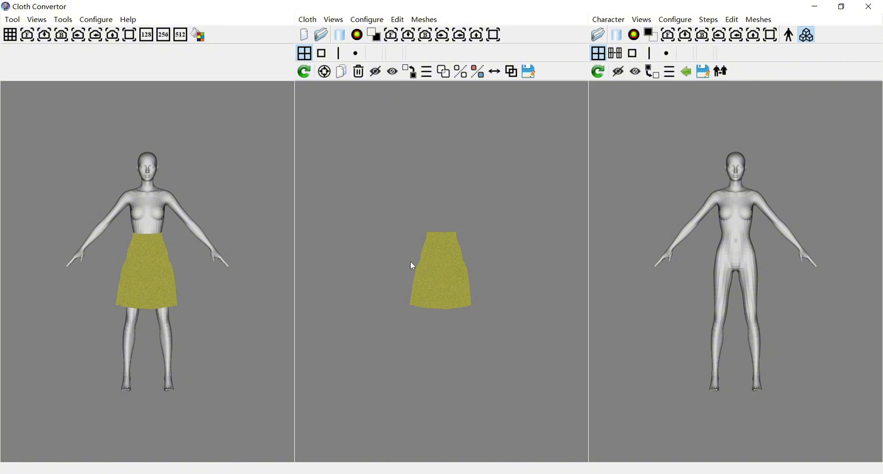
left_click(374, 35)
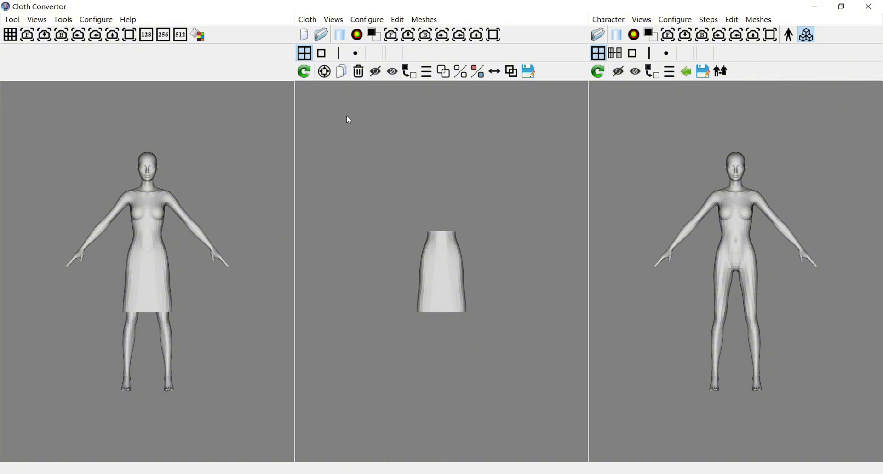
Step: Switch the cloth side to face editing and start packing the simulation skirt with the other view's meshes as render cloth
left_click(322, 54)
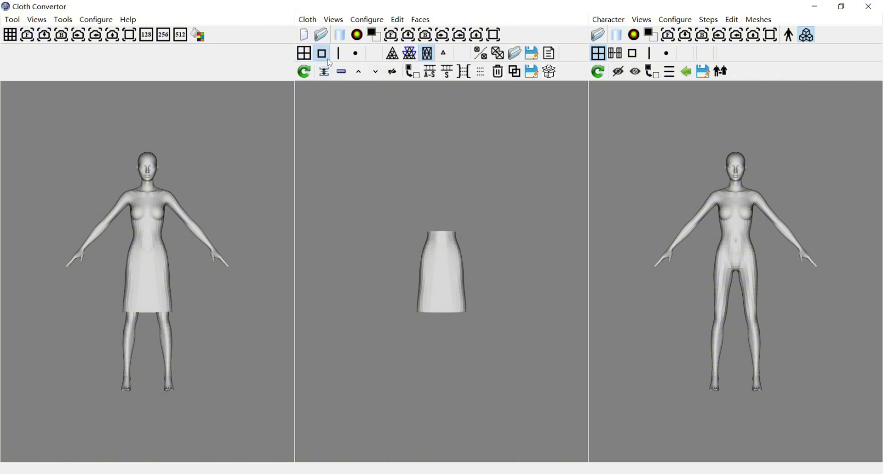
left_click(552, 74)
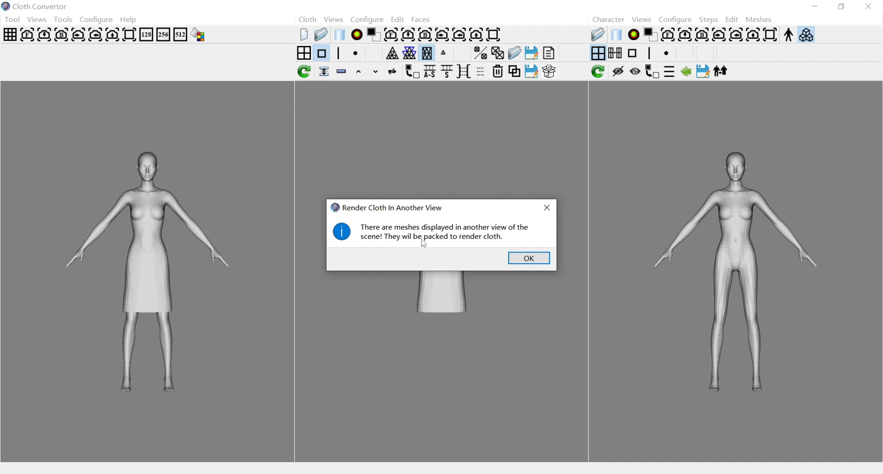
left_click(527, 261)
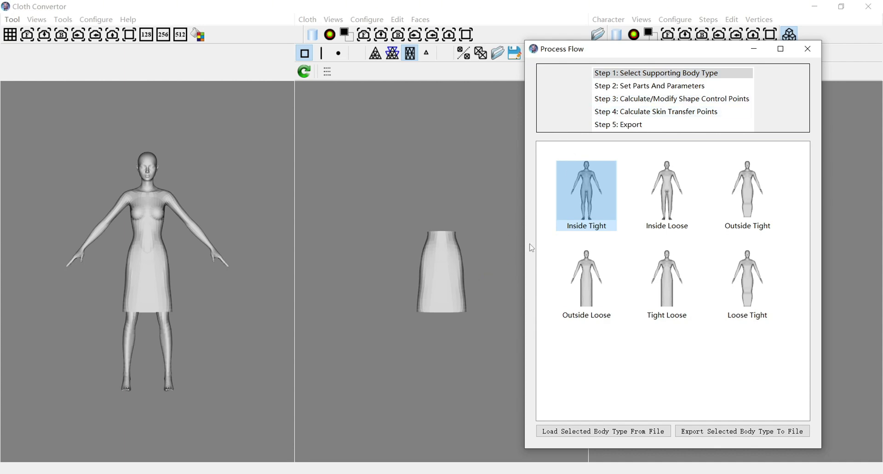
Step: Calculate the skirt's shape control points in Step 3 and modify them
left_click(638, 100)
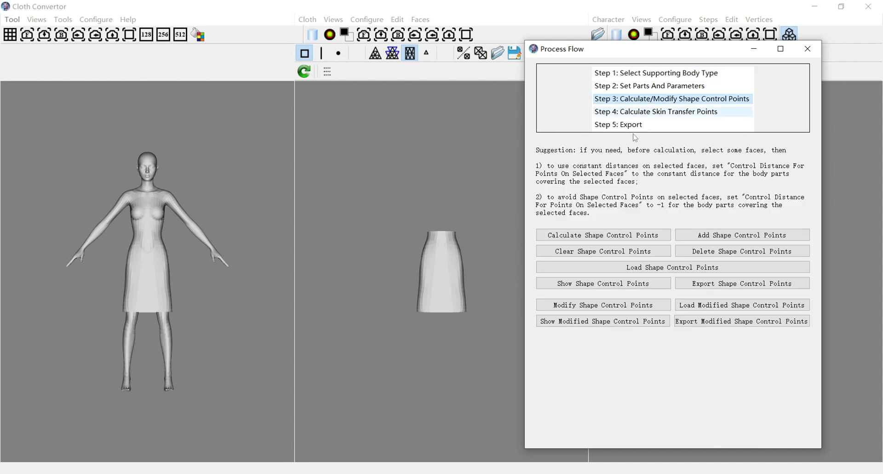
left_click(620, 238)
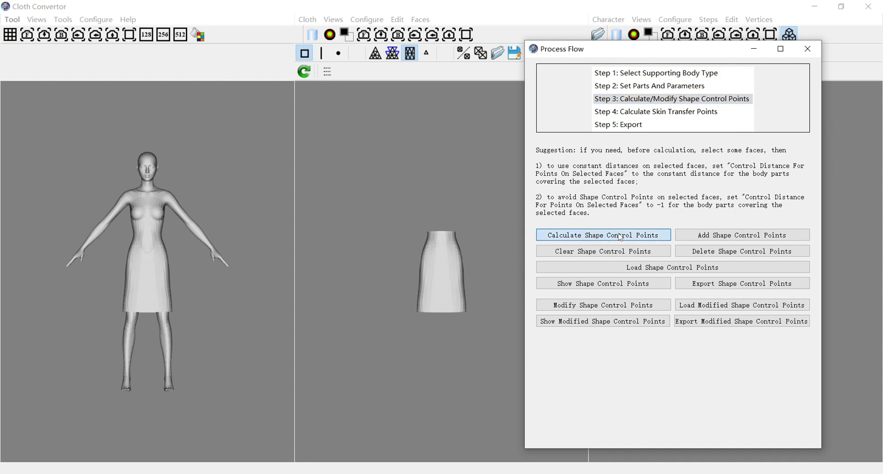
left_click(684, 266)
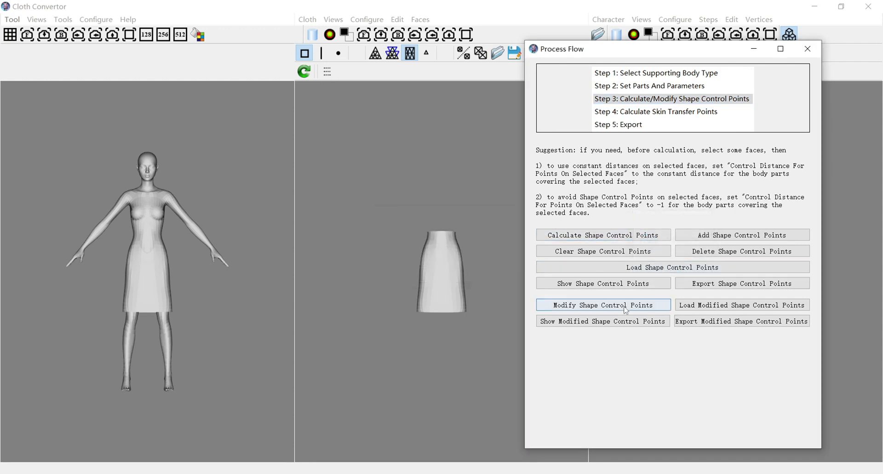
left_click(625, 306)
left_click(671, 269)
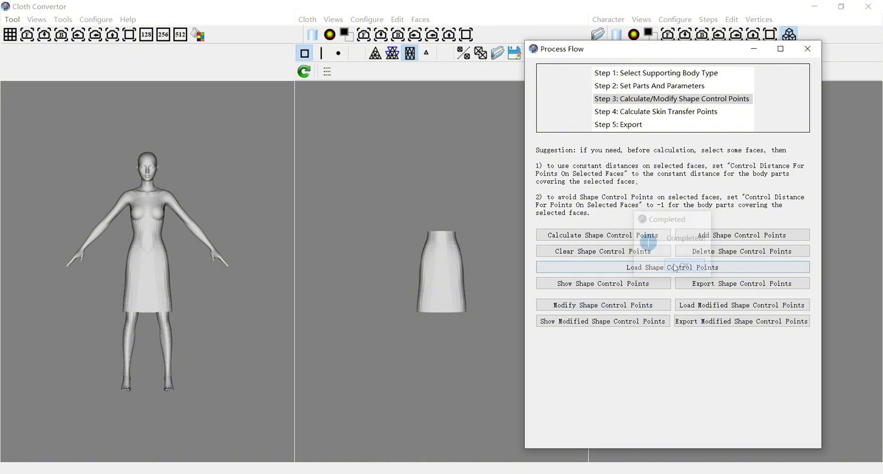
Step: Calculate the skirt's skin transfer points in Step 4 of the process flow
left_click(649, 113)
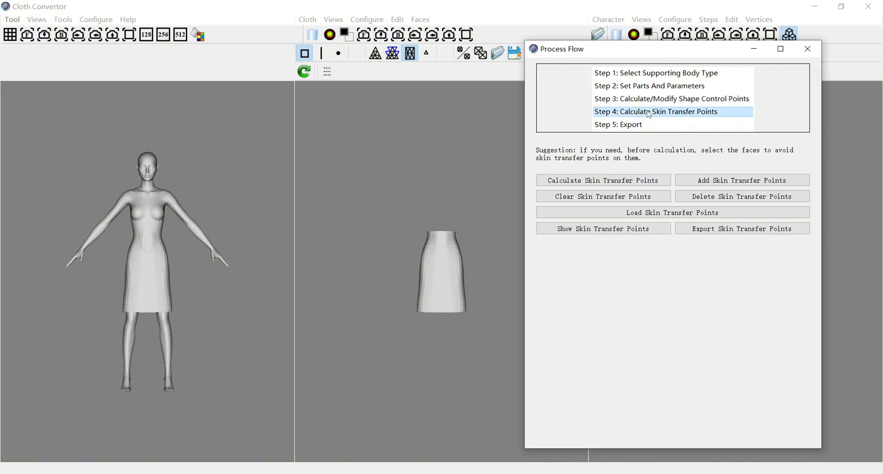
left_click(625, 181)
left_click(680, 266)
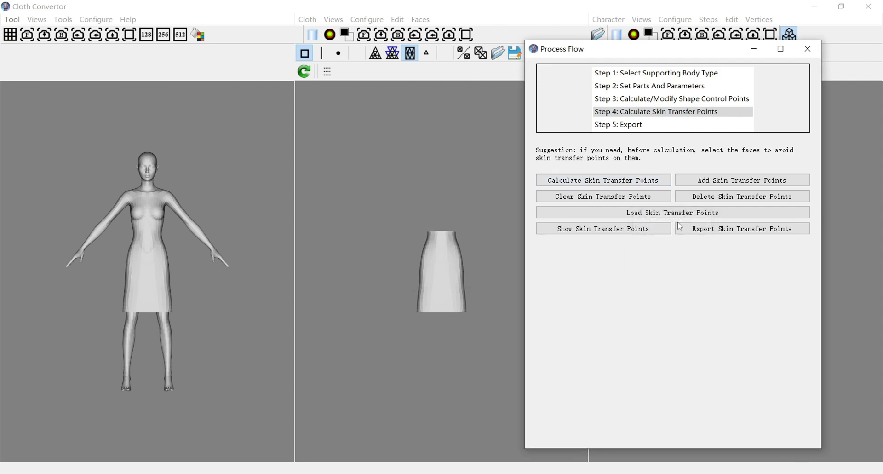
left_click_drag(603, 49, 641, 42)
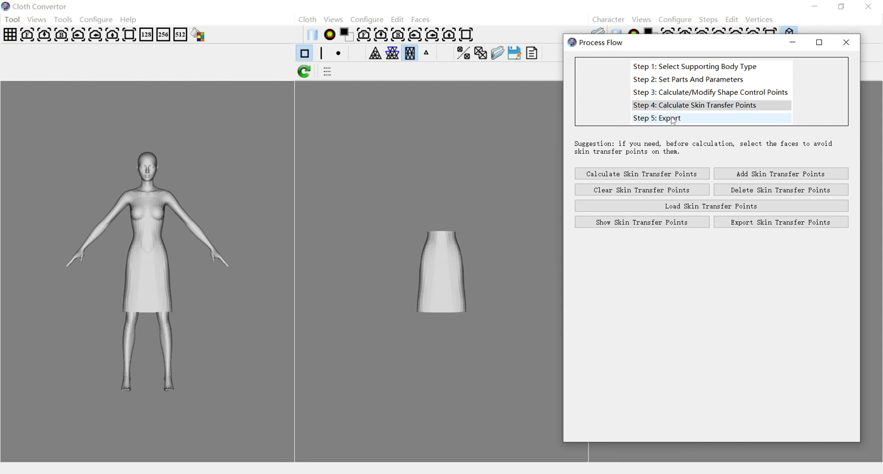
Step: Export the packed skirt as cloth file Sim_Render_Cloth in Method_3_Output's Assets folder
left_click(672, 119)
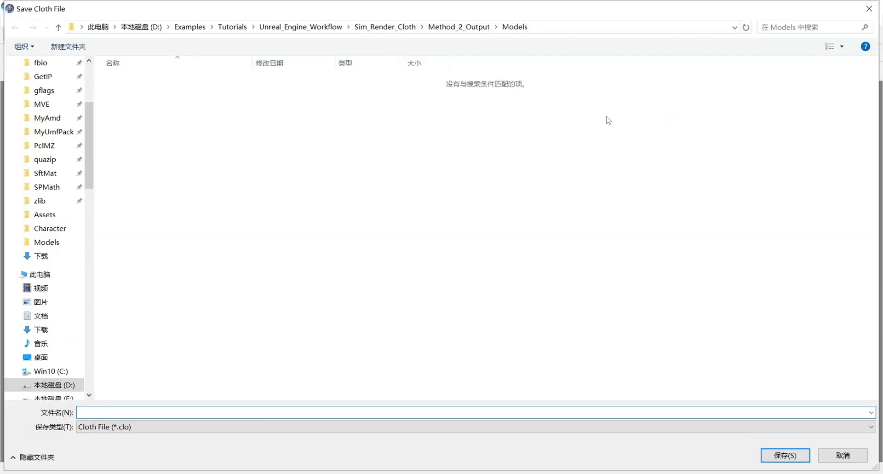
left_click(394, 29)
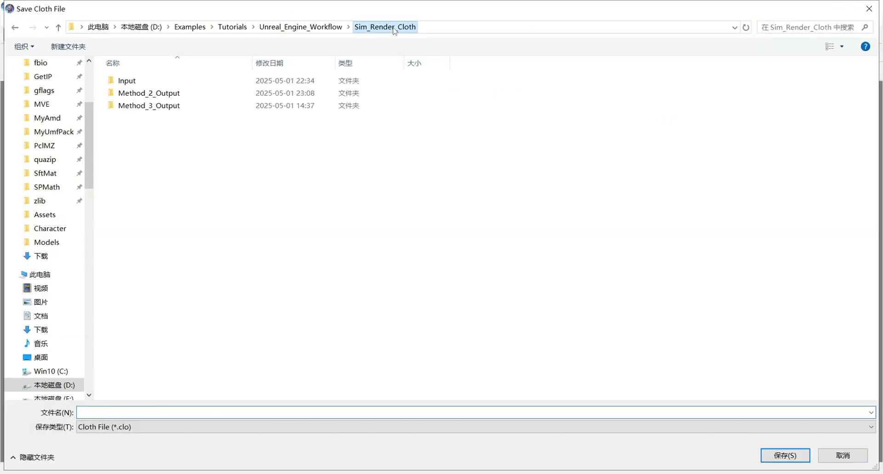
double_click(178, 105)
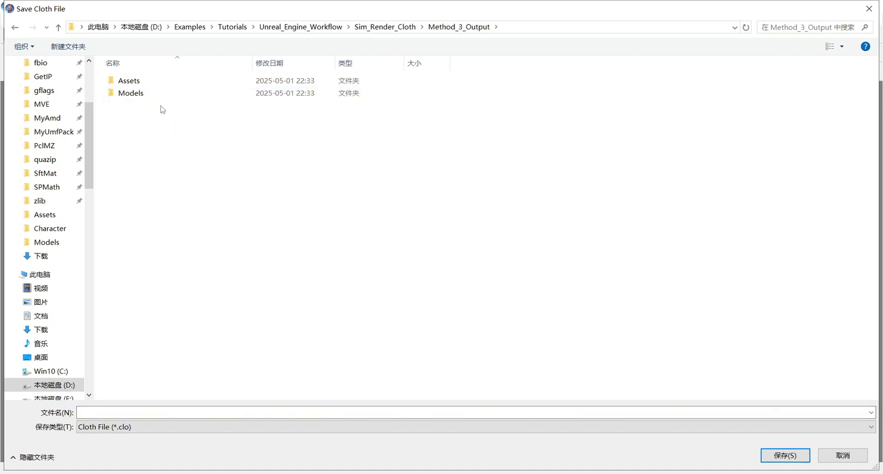
double_click(149, 83)
left_click(139, 84)
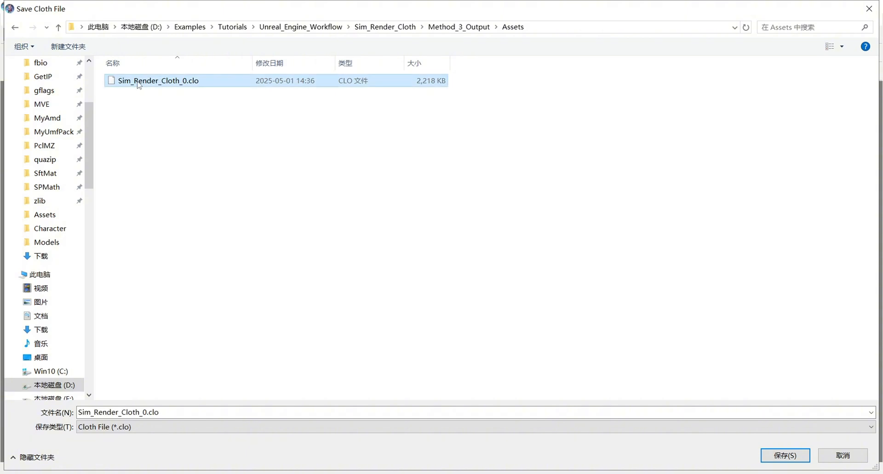
double_click(139, 413)
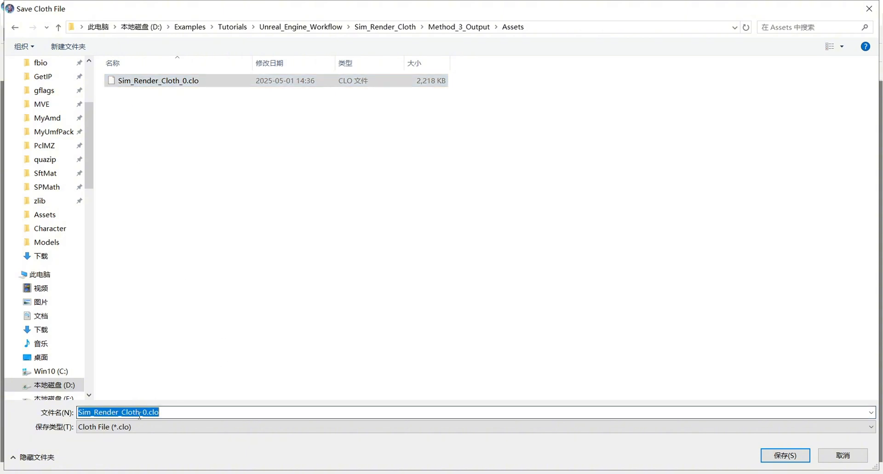
left_click_drag(139, 413, 170, 414)
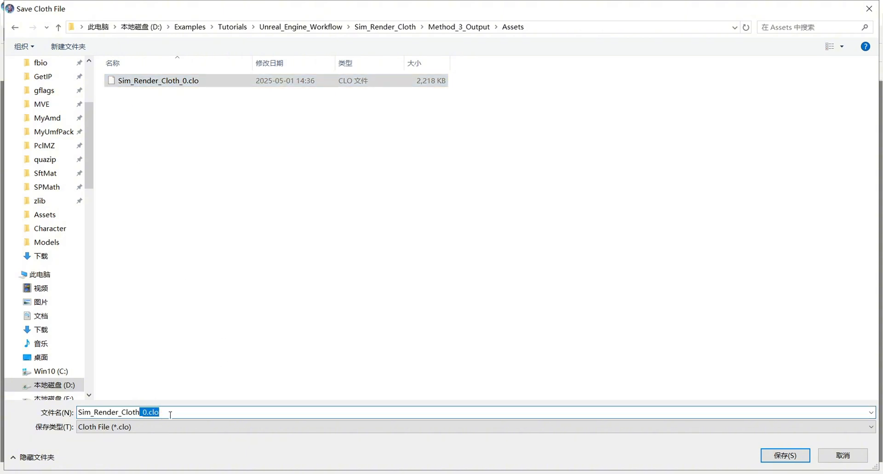
key("BackSpace")
left_click(265, 326)
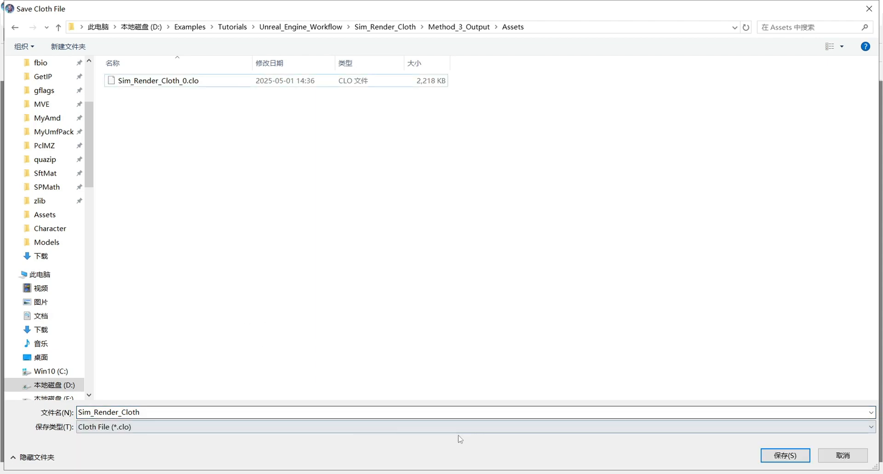
left_click(784, 455)
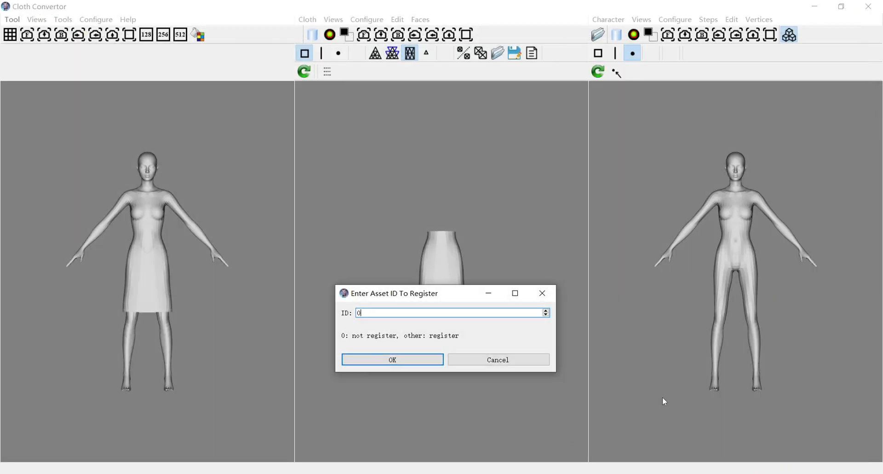
Step: Accept asset ID 0 and save the converted model as Sim_Render_Cloth_0_converted in binary FBX 2020 with Unreal Engine axes and centimetres
left_click(392, 359)
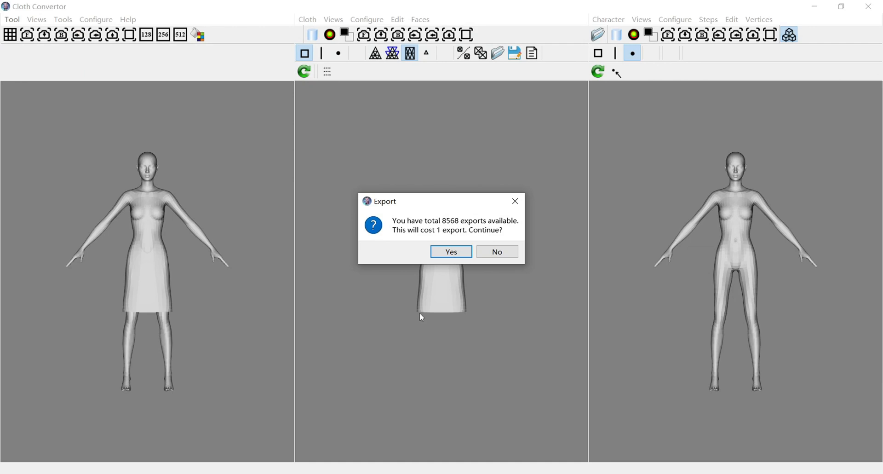
left_click(451, 252)
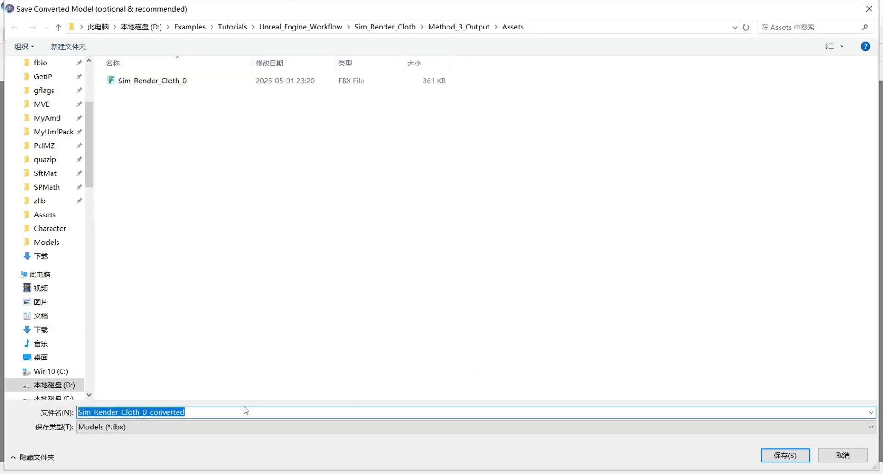
left_click(785, 455)
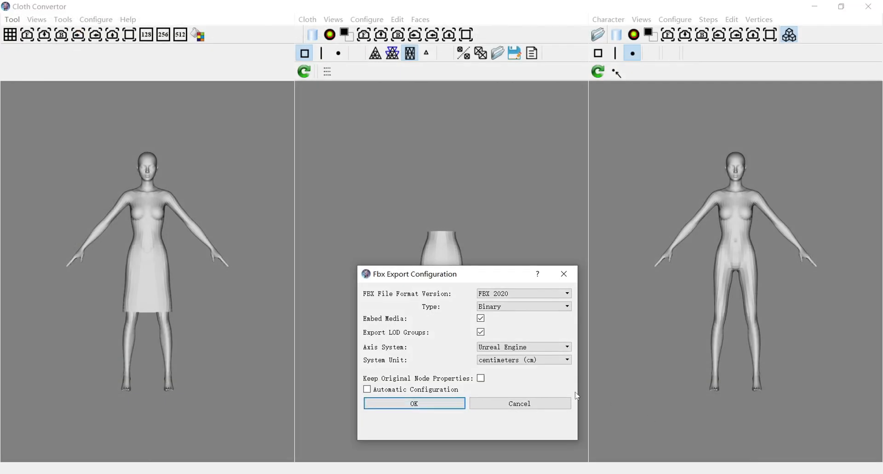
left_click(431, 405)
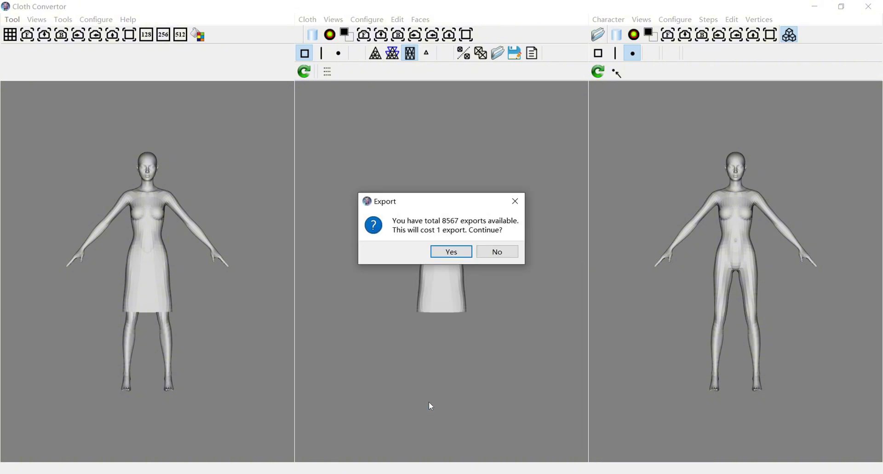
left_click(452, 251)
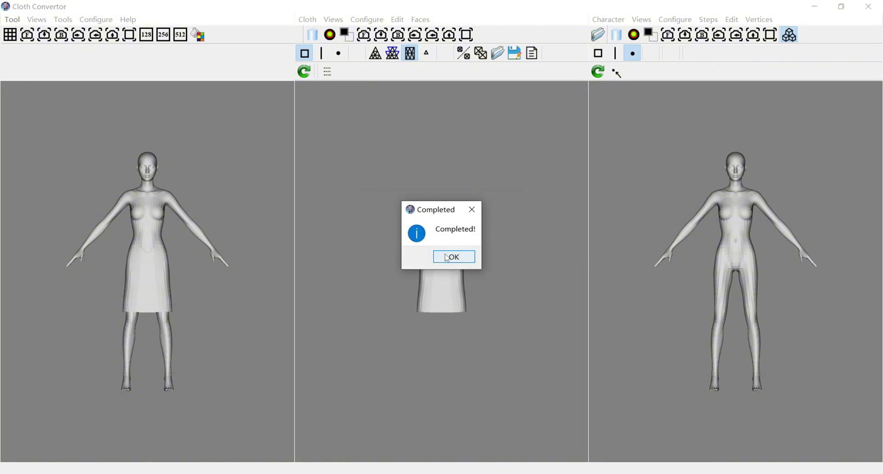
Step: Dismiss the completed export and switch to the Dress3D tool, clearing the current results
left_click(452, 258)
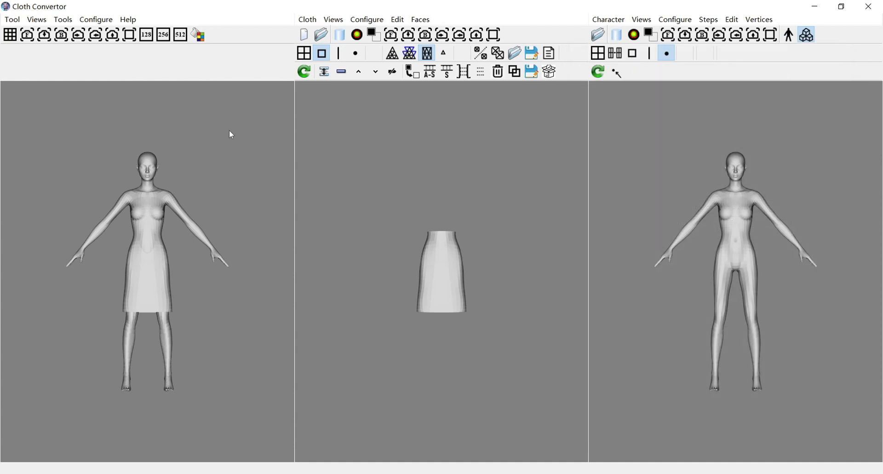
left_click(12, 20)
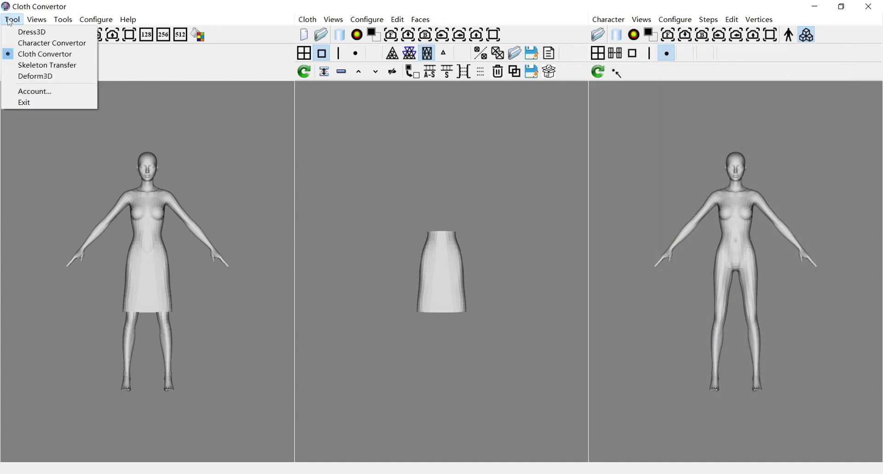
left_click(26, 33)
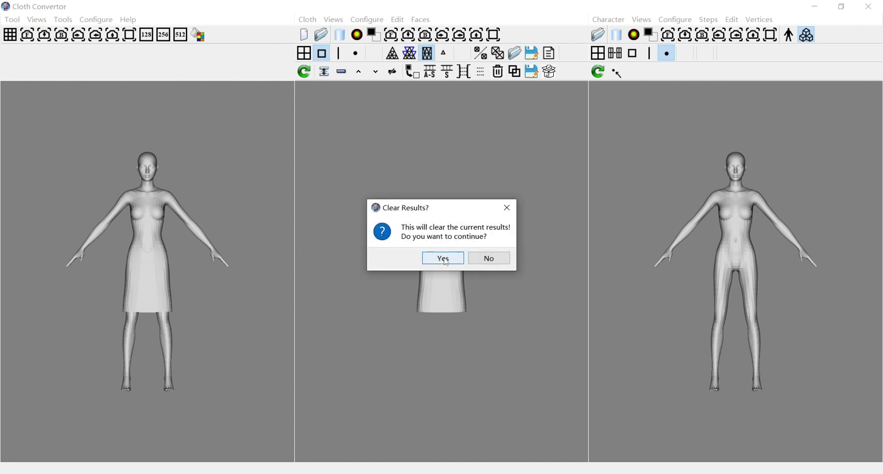
left_click(444, 259)
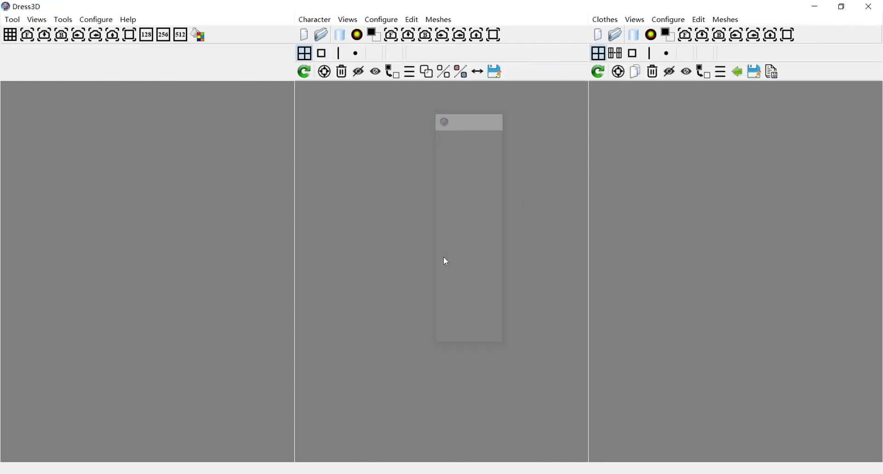
Step: Load the character Kendra_f_m_n_ch_0.avt from the Input Assets folder
left_click(615, 35)
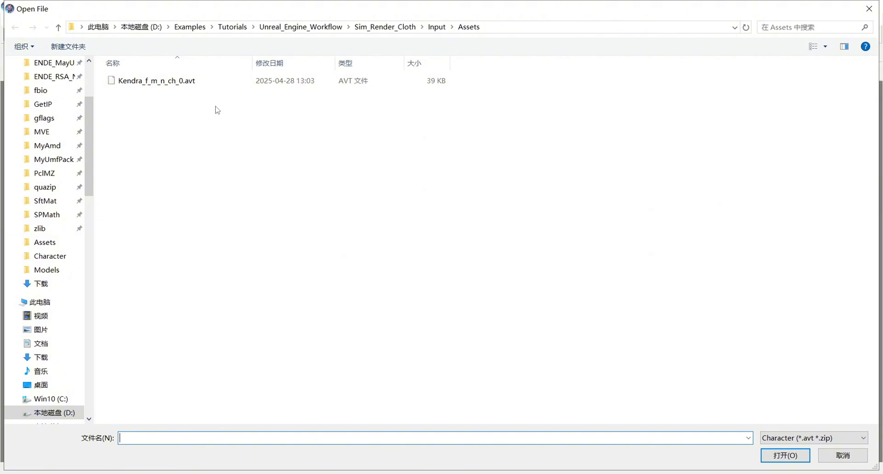
left_click(181, 82)
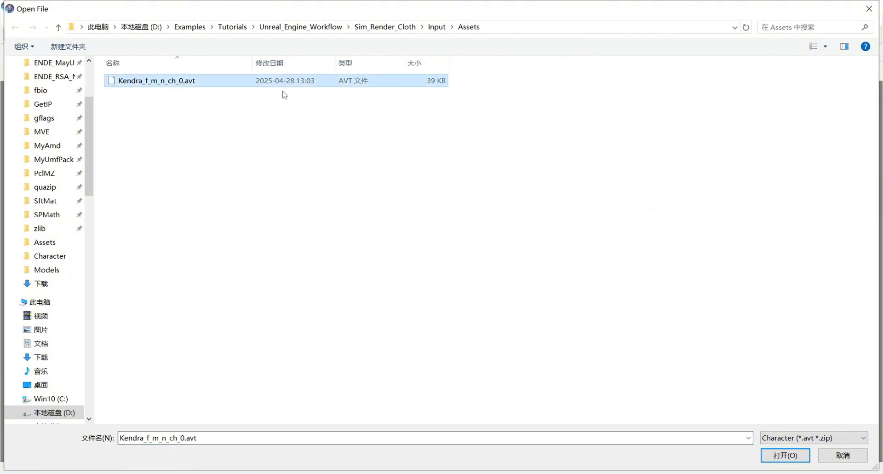
left_click(785, 455)
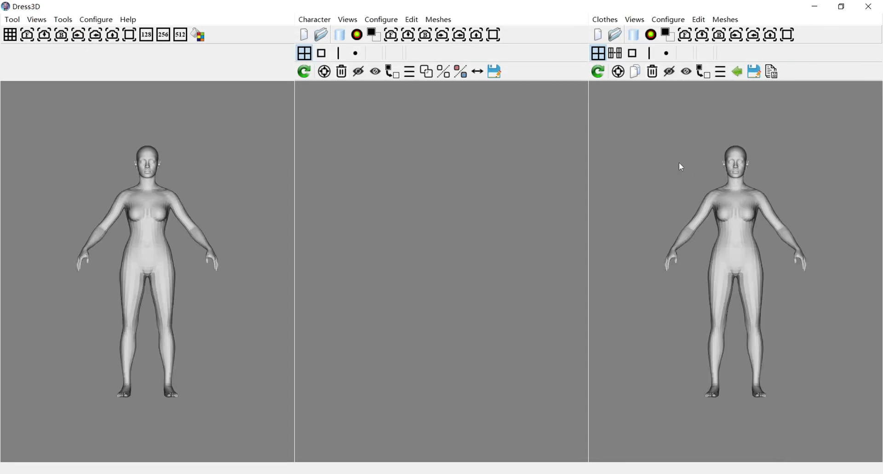
Step: Dress the character with the cloth Sim_Render_Cloth_0.clo from Method_3_Output's Assets folder
left_click(615, 35)
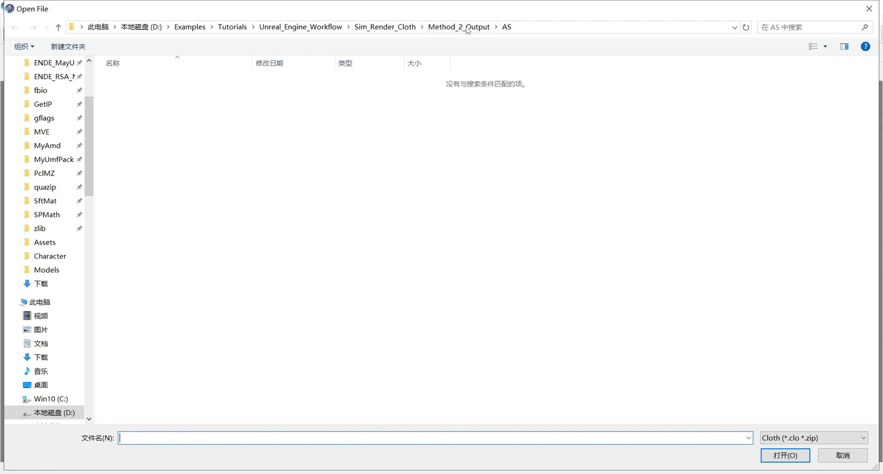
left_click(405, 28)
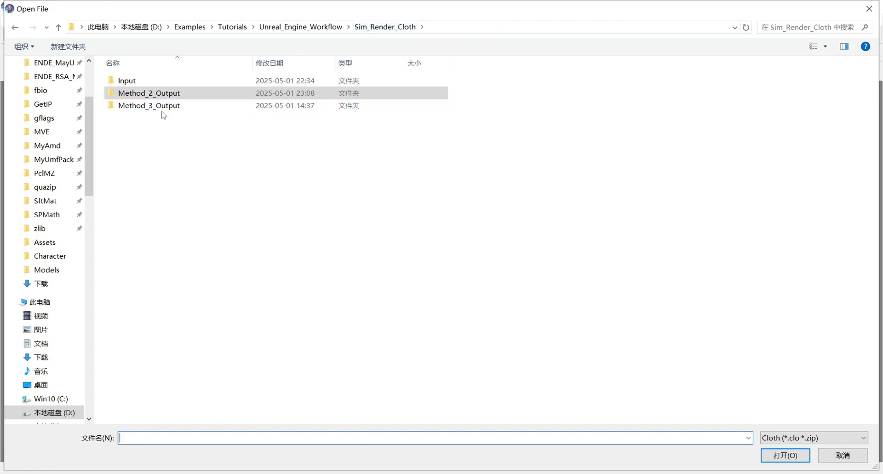
double_click(161, 107)
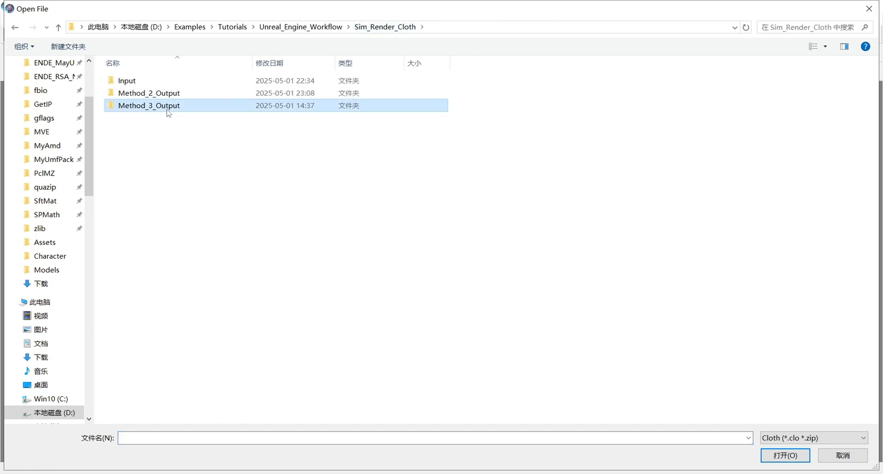
double_click(150, 81)
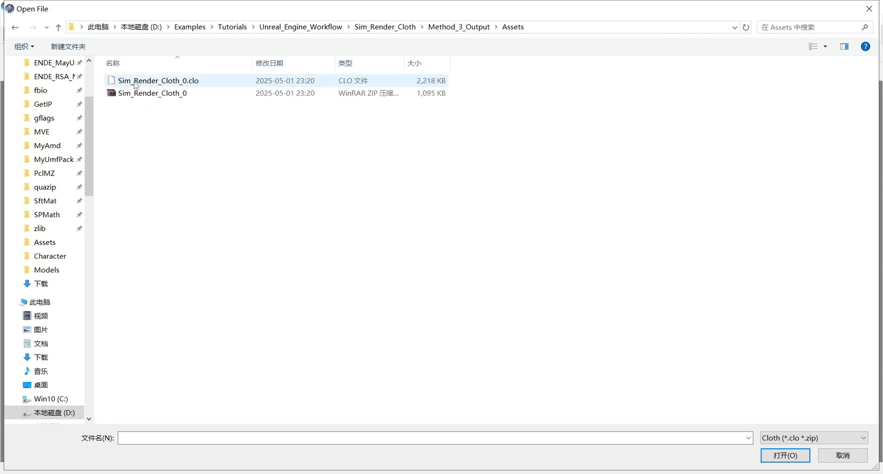
left_click(171, 82)
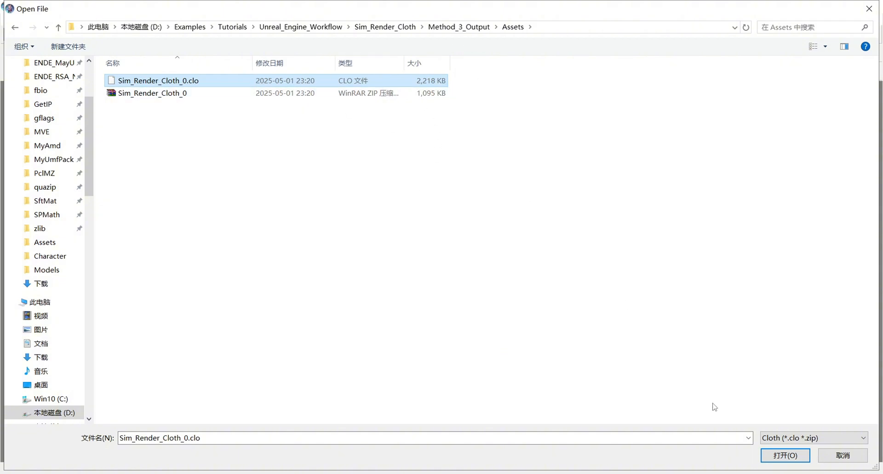
left_click(773, 455)
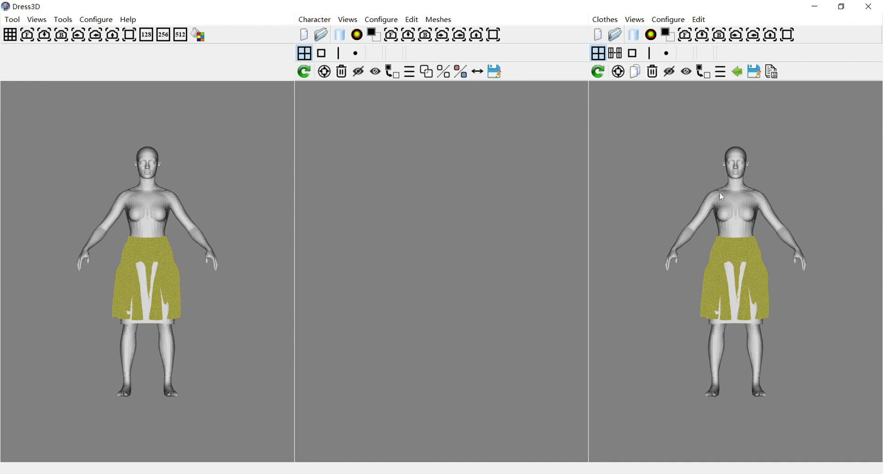
Step: Rename the Sim_Cloth_render mesh as Render_Cloth in the clothes mesh manager
left_click(721, 73)
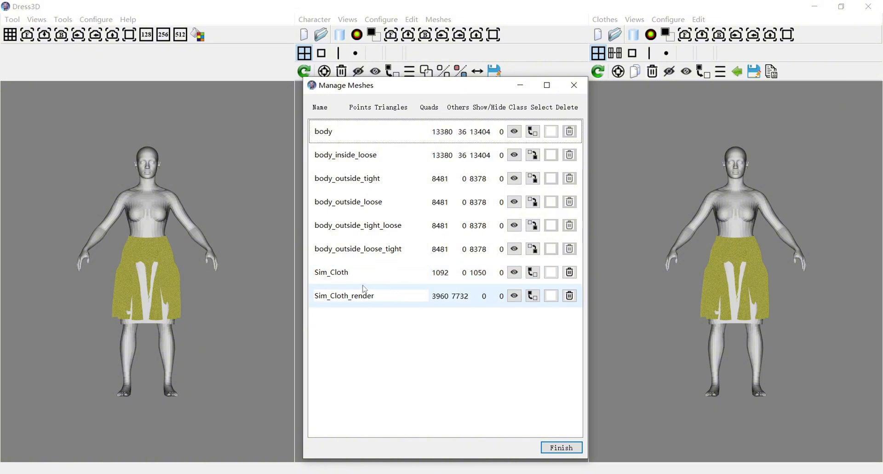
left_click(351, 273)
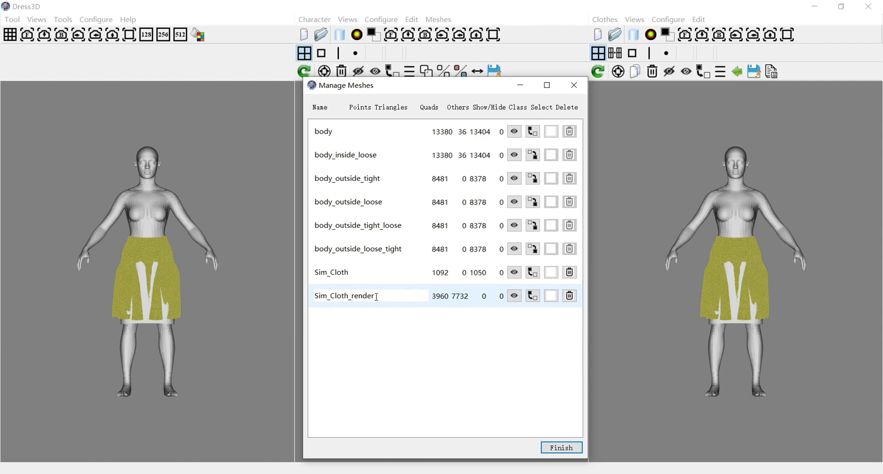
key("BackSpace")
key("BackSpace")
key("BackSpace")
key("BackSpace")
key("BackSpace")
key("BackSpace")
key("BackSpace")
left_click_drag(330, 296, 299, 289)
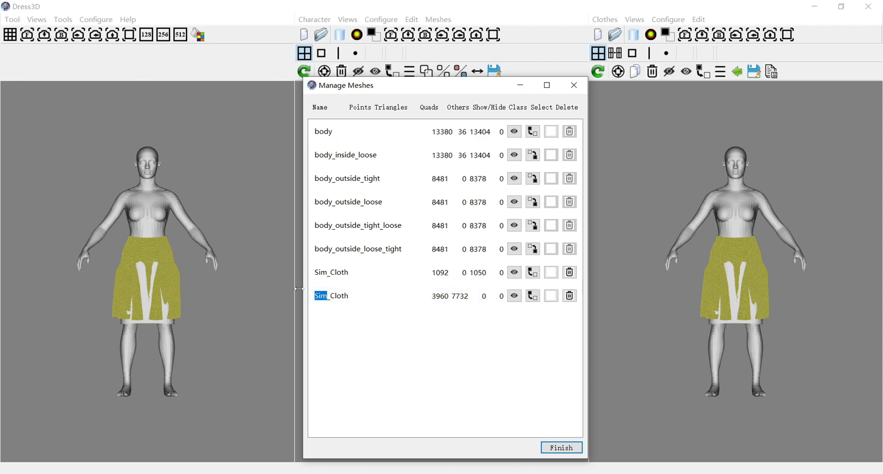
type("Render")
Step: Check the Render_Cloth selection toggle, leave only the Sim_Cloth mesh selected, and finish managing meshes
left_click(552, 297)
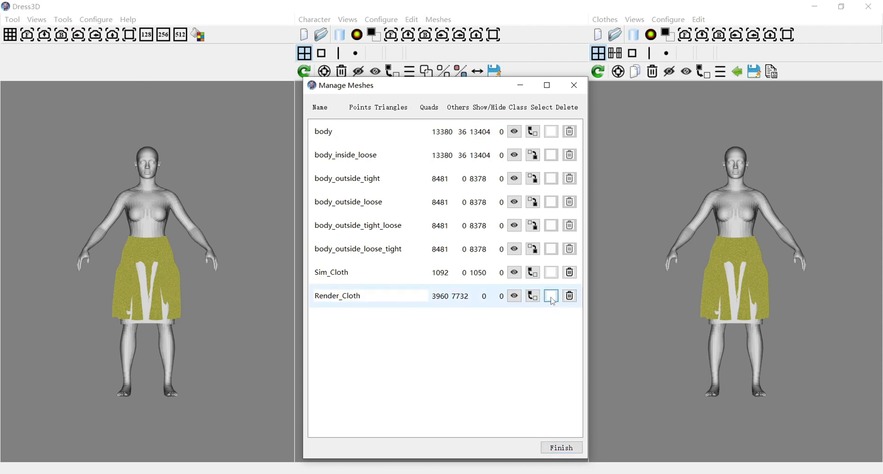
left_click(552, 298)
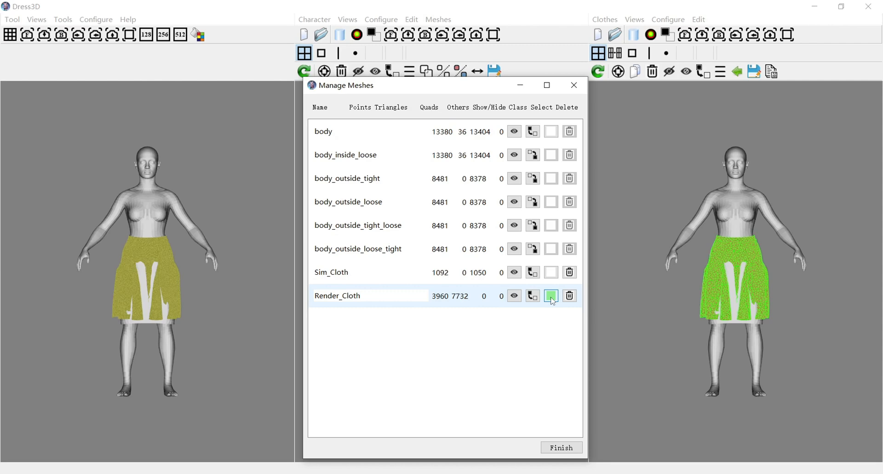
left_click(552, 298)
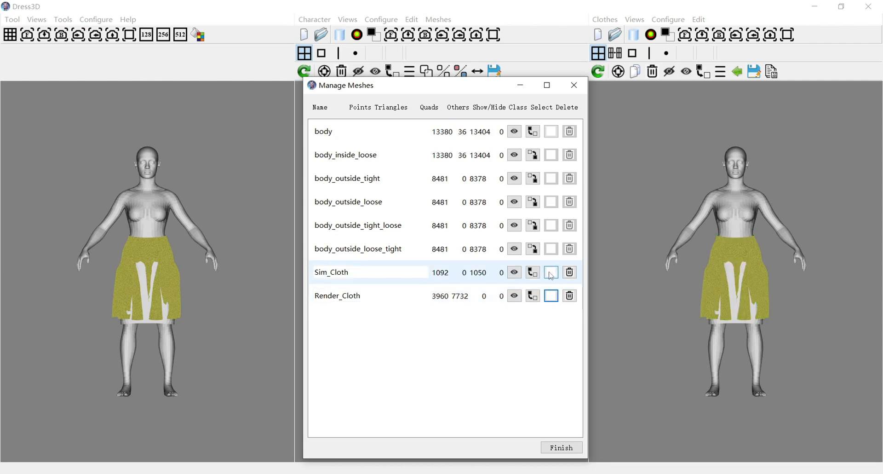
left_click(551, 274)
left_click(551, 273)
left_click(552, 275)
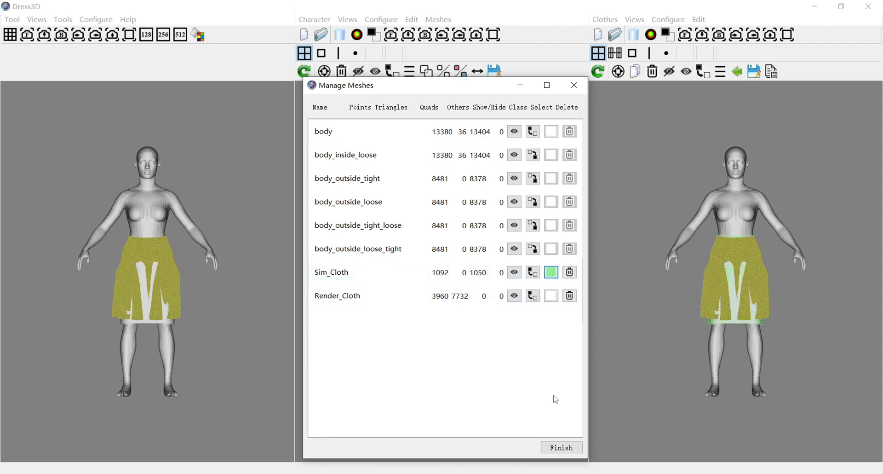
left_click(558, 449)
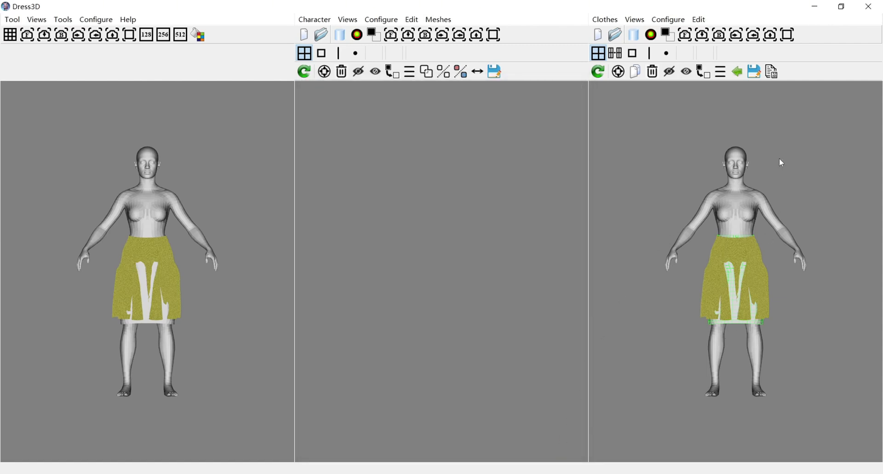
Step: Export the selected simulation mesh over Sim_Cloth in Method_3_Output's Models folder as binary FBX 2020, with Unreal Engine axes, centimetres and Unreal Engine 5 retargeting
left_click(755, 71)
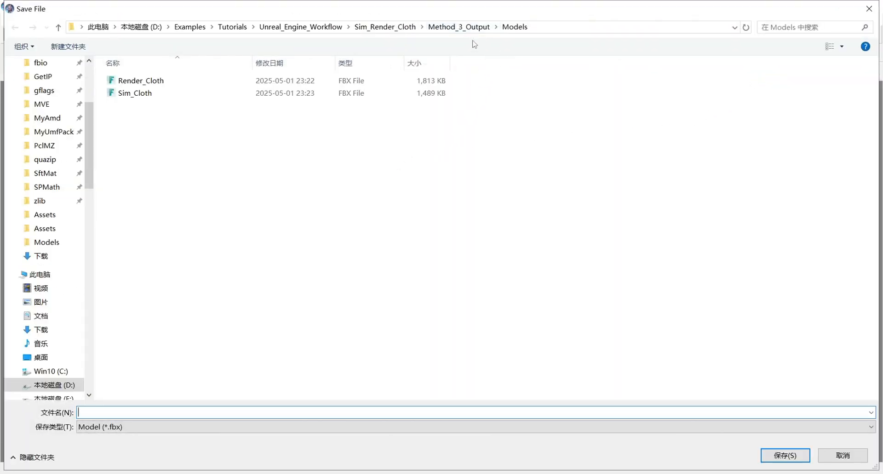
left_click(150, 95)
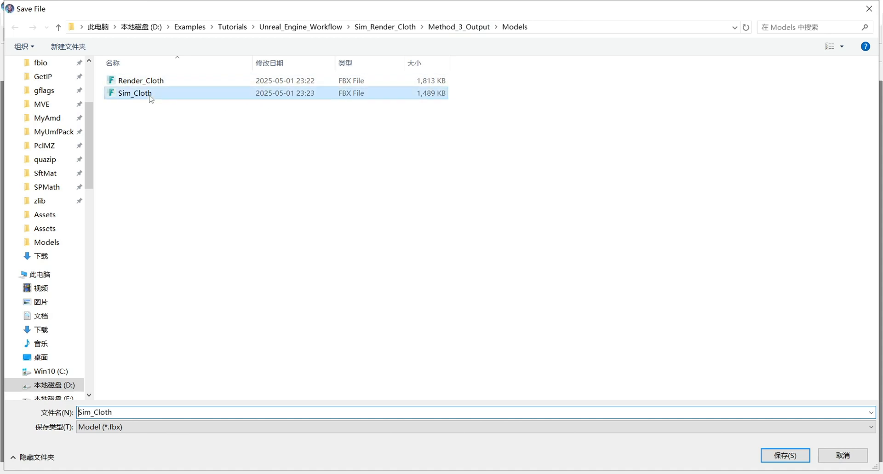
left_click(785, 455)
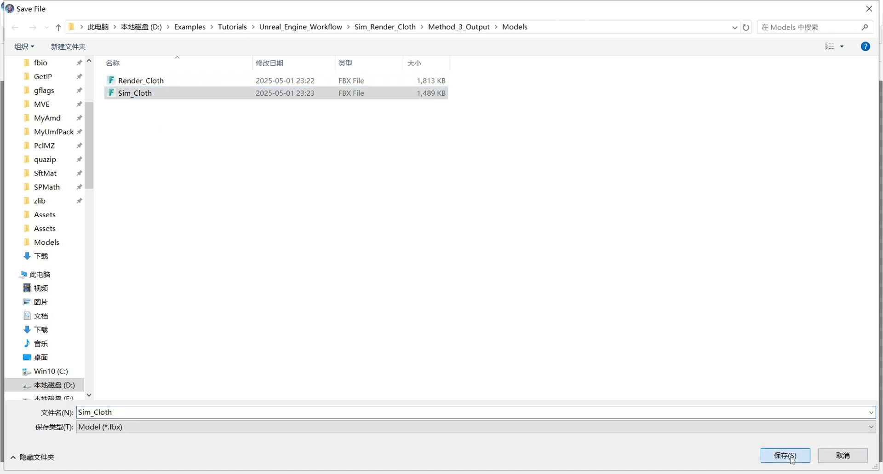
left_click(472, 243)
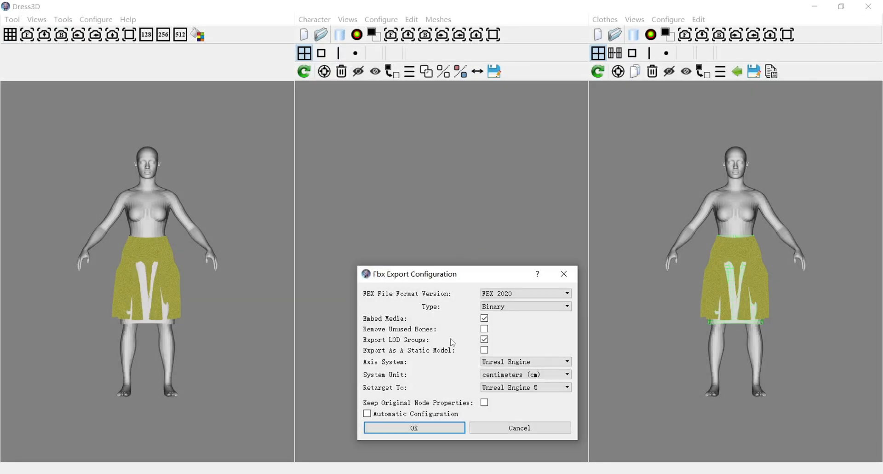
left_click(438, 428)
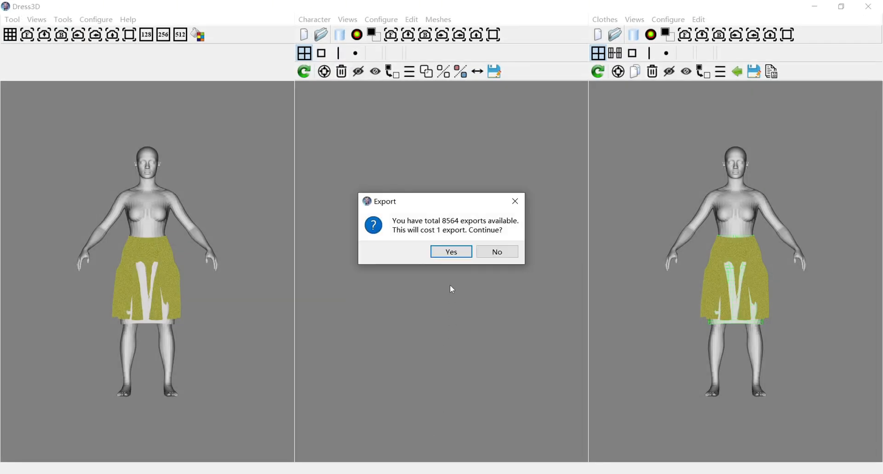
left_click(450, 252)
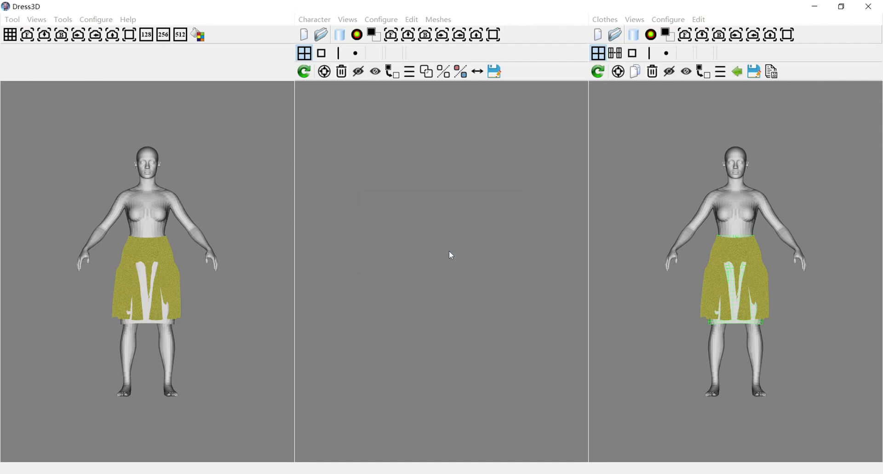
left_click(450, 257)
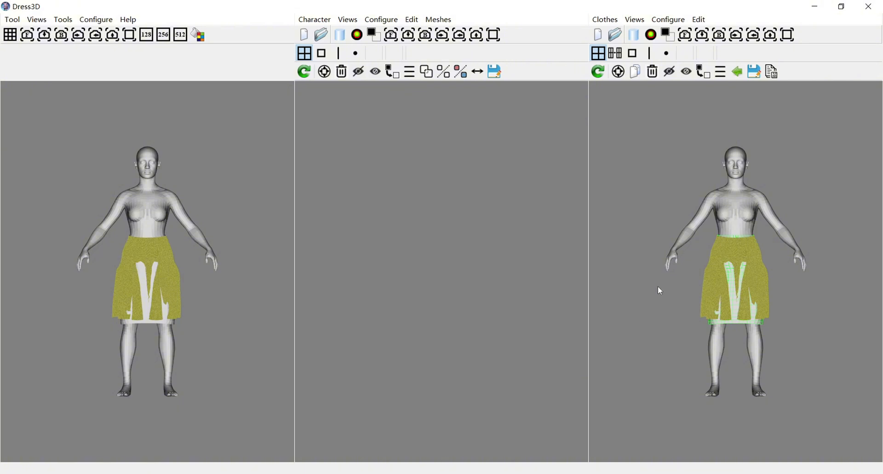
Step: Select only the render skirt mesh and export it over Render_Cloth in the Models folder as binary FBX 2020, retargeted to Unreal Engine 5
left_click(599, 74)
left_click(709, 295)
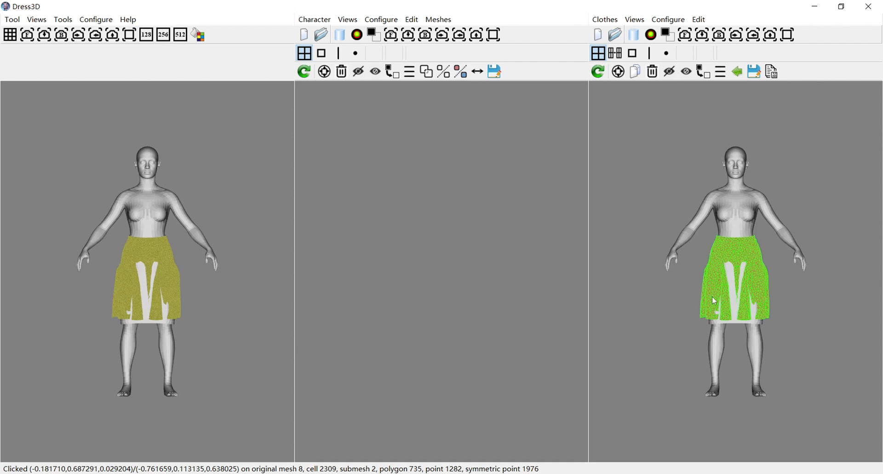
left_click(756, 72)
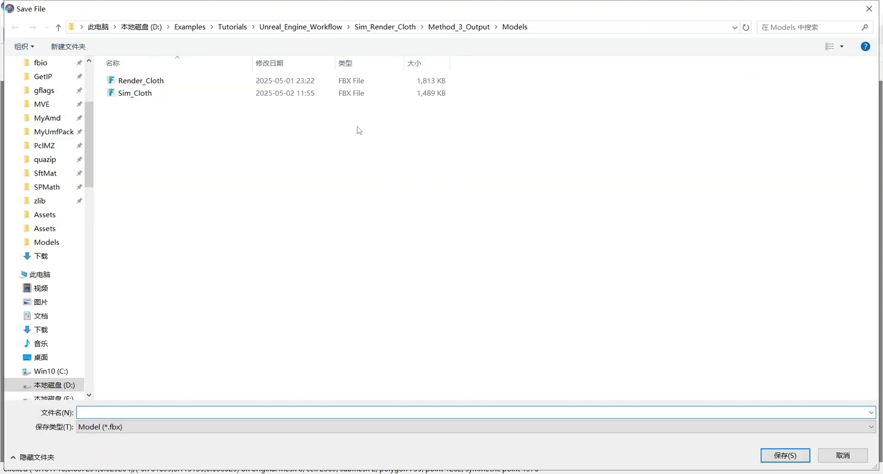
left_click(348, 82)
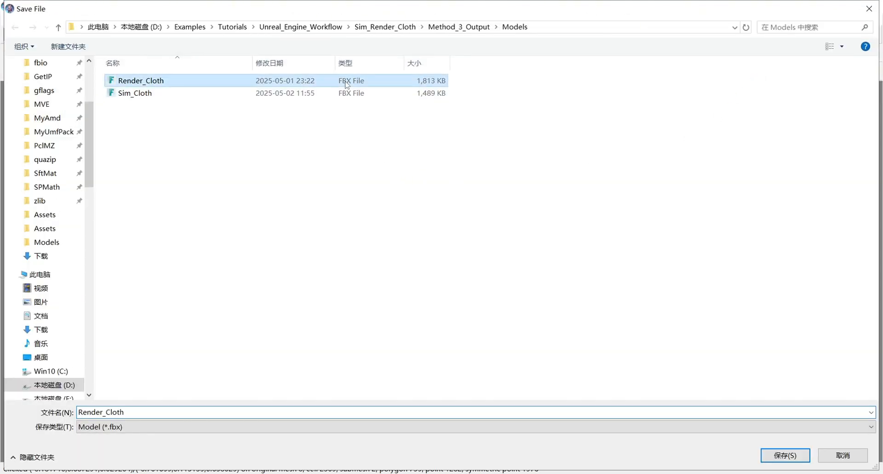
left_click(782, 456)
left_click(467, 246)
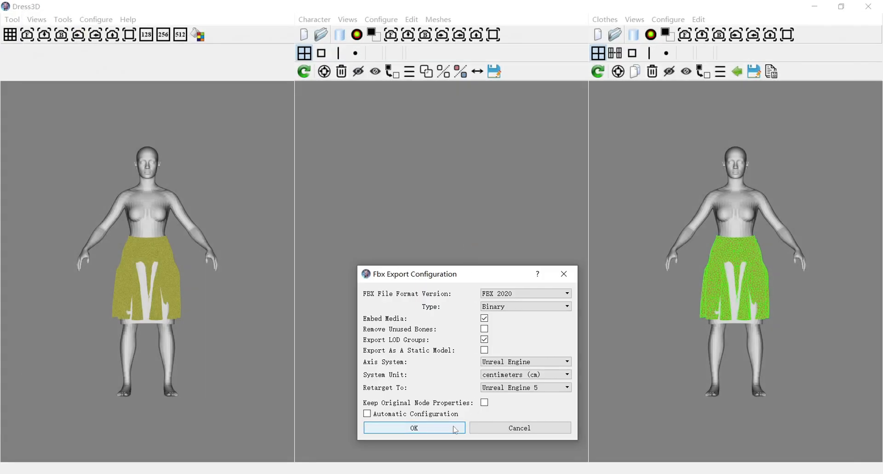
left_click(453, 426)
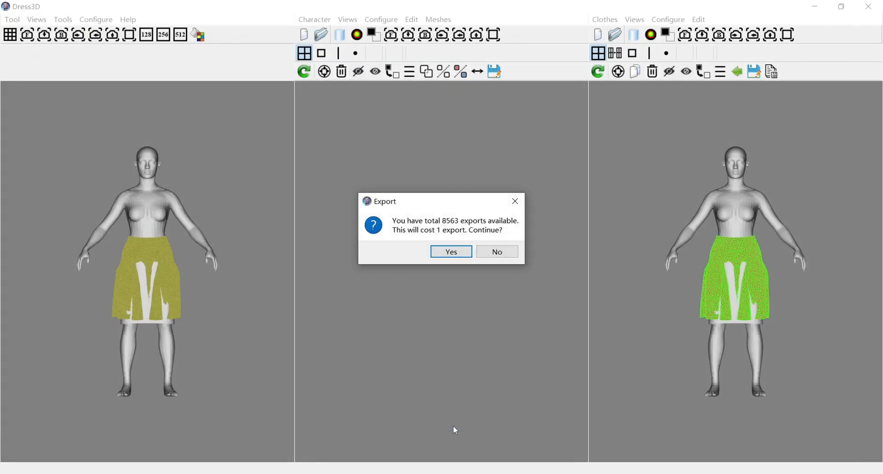
left_click(448, 254)
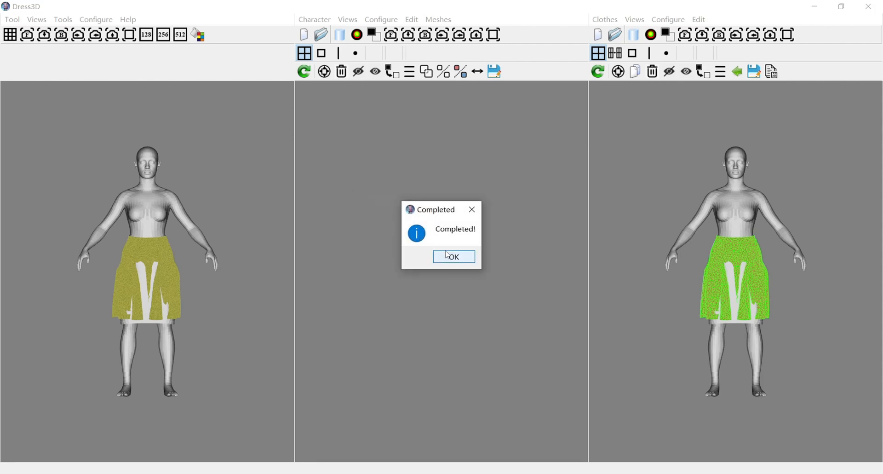
left_click(454, 257)
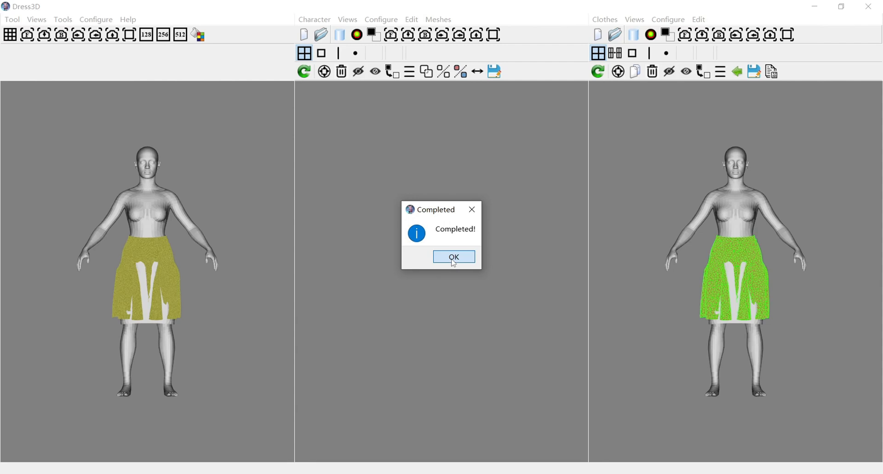
left_click(454, 258)
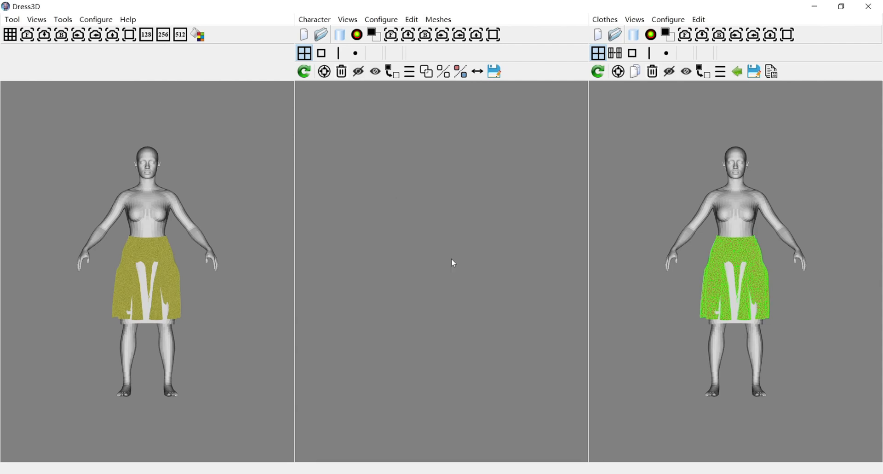